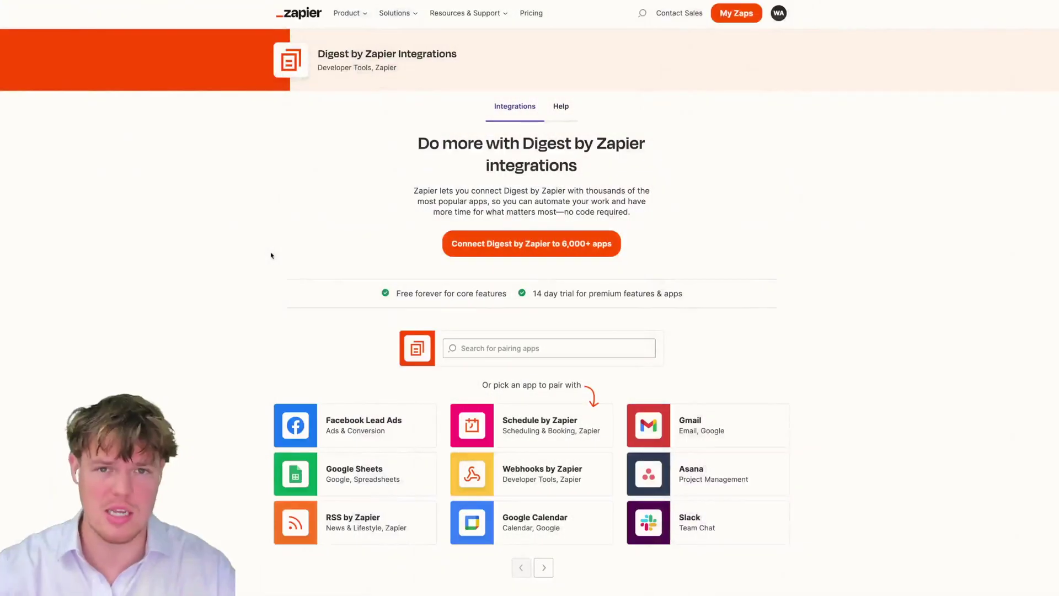
Review the Digest by Zapier templates and its supported triggers and actions on the integrations page
{"action": "scroll", "coordinate": [271, 256], "scroll_direction": "down", "scroll_amount": 1}
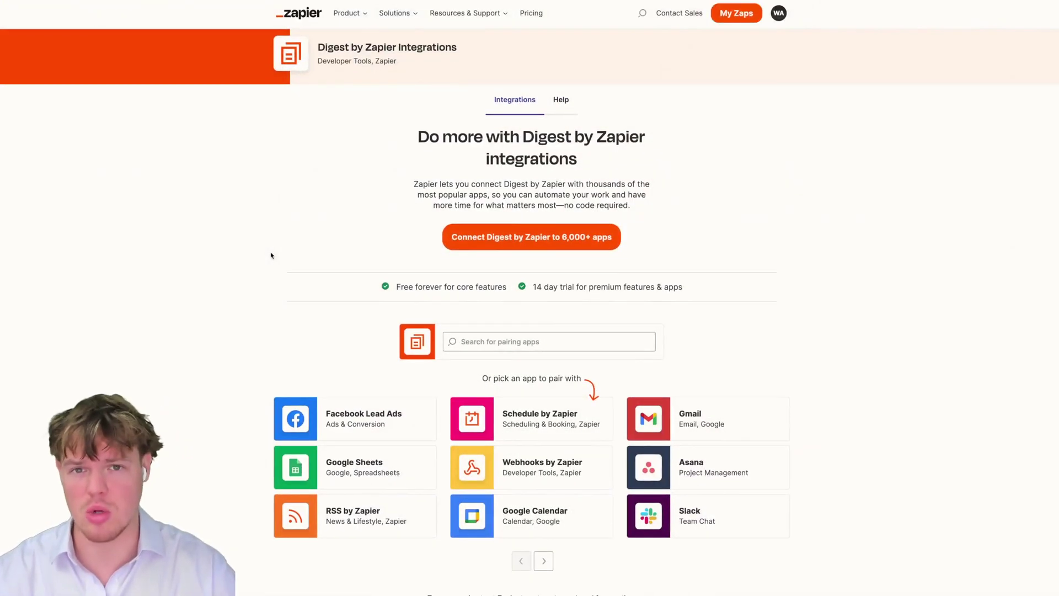
{"action": "scroll", "coordinate": [271, 255], "scroll_direction": "down", "scroll_amount": 10}
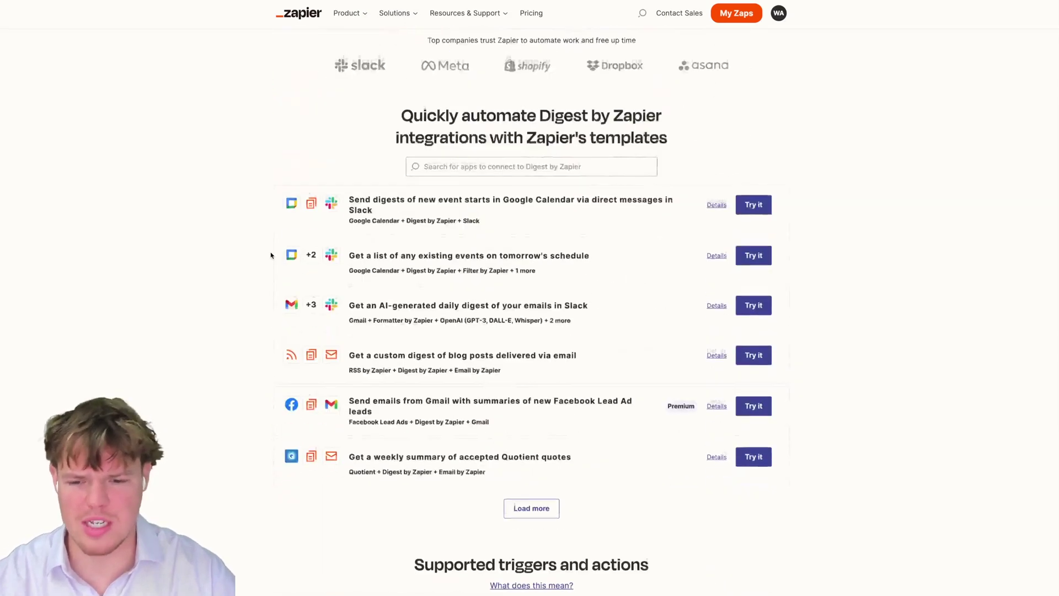
{"action": "scroll", "coordinate": [271, 255], "scroll_direction": "down", "scroll_amount": 2}
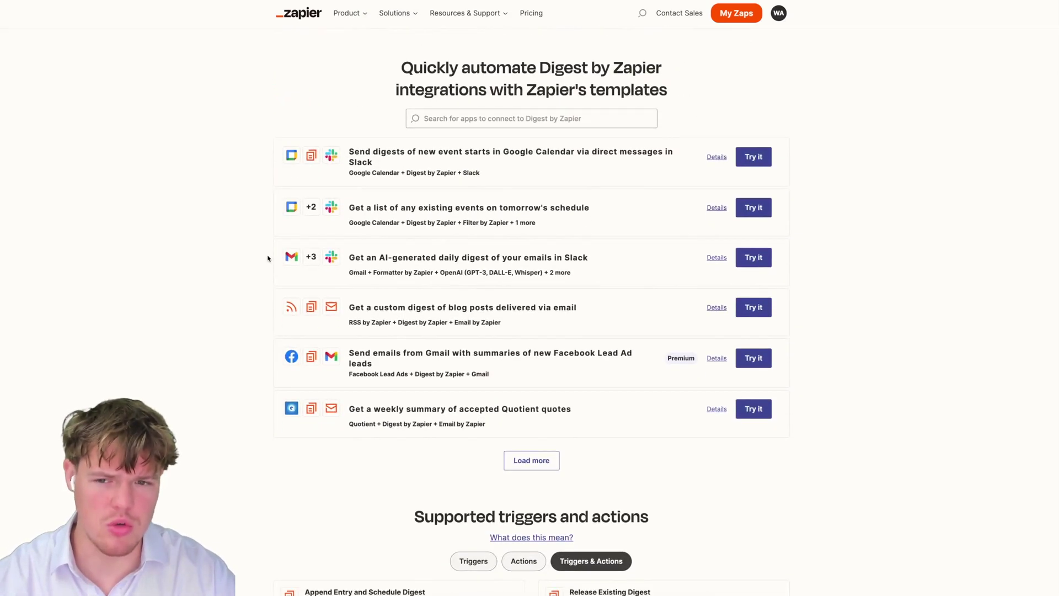
{"action": "scroll", "coordinate": [269, 259], "scroll_direction": "down", "scroll_amount": 5}
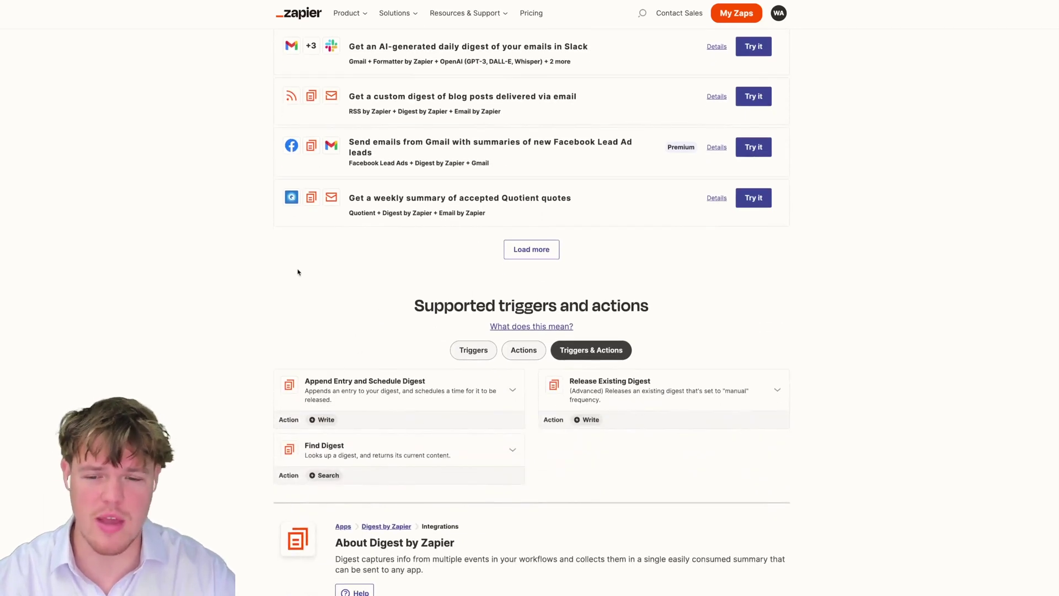
{"action": "scroll", "coordinate": [423, 297], "scroll_direction": "up", "scroll_amount": 3}
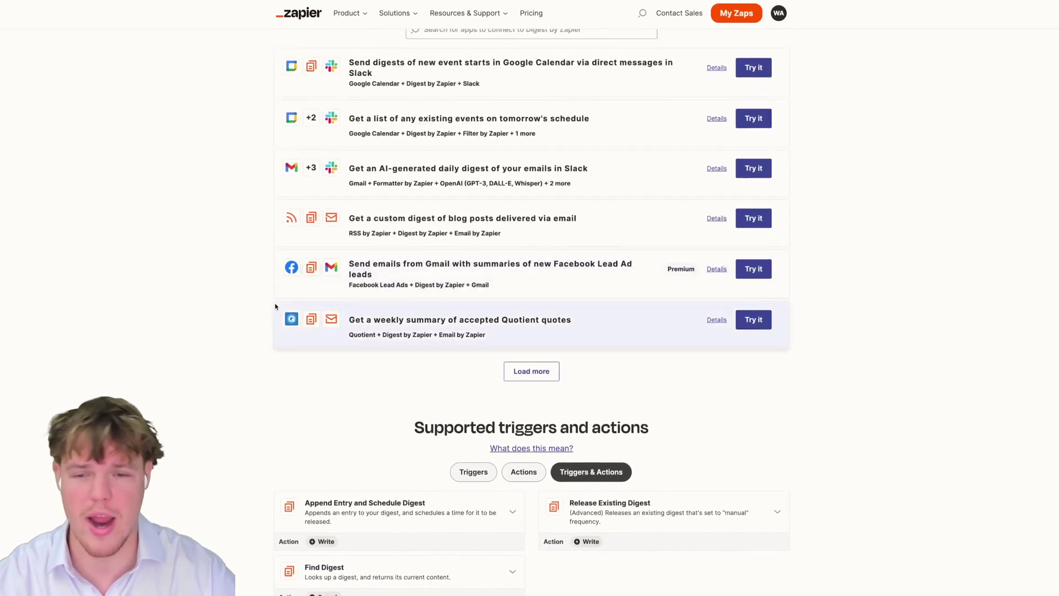
{"action": "scroll", "coordinate": [243, 316], "scroll_direction": "up", "scroll_amount": 2}
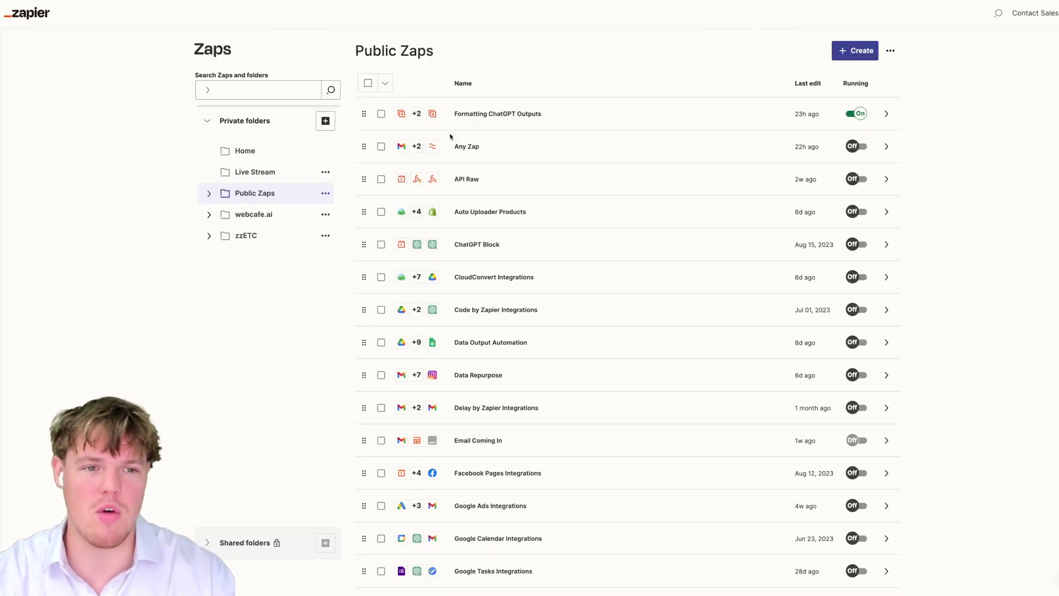
Create a new Zap from scratch with RSS by Zapier as its trigger app
{"action": "left_click", "coordinate": [855, 50]}
{"action": "left_click", "coordinate": [815, 80]}
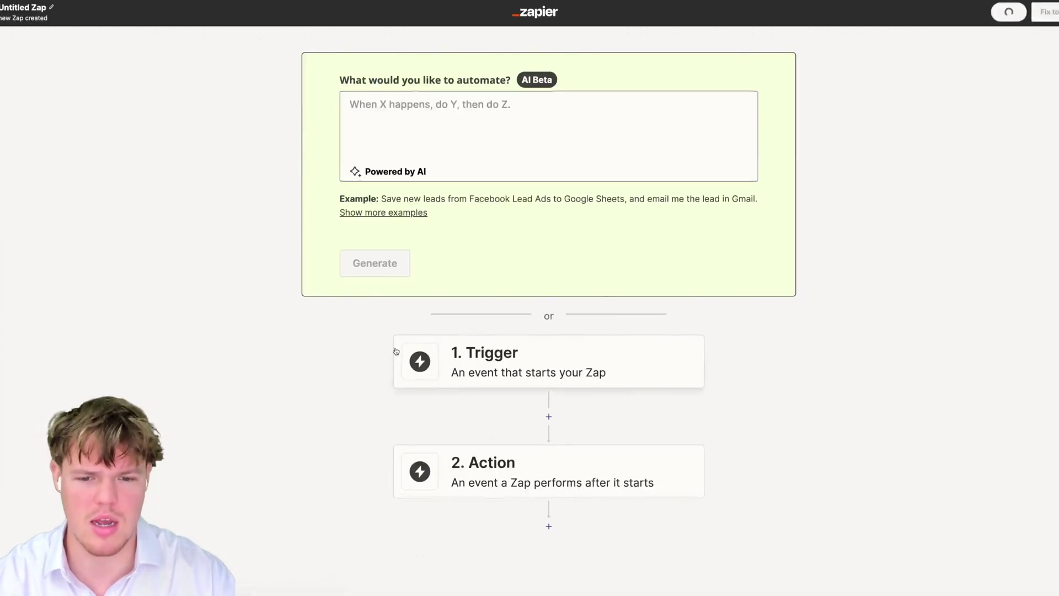
{"action": "scroll", "coordinate": [420, 331], "scroll_direction": "down", "scroll_amount": 1}
{"action": "left_click", "coordinate": [416, 296]}
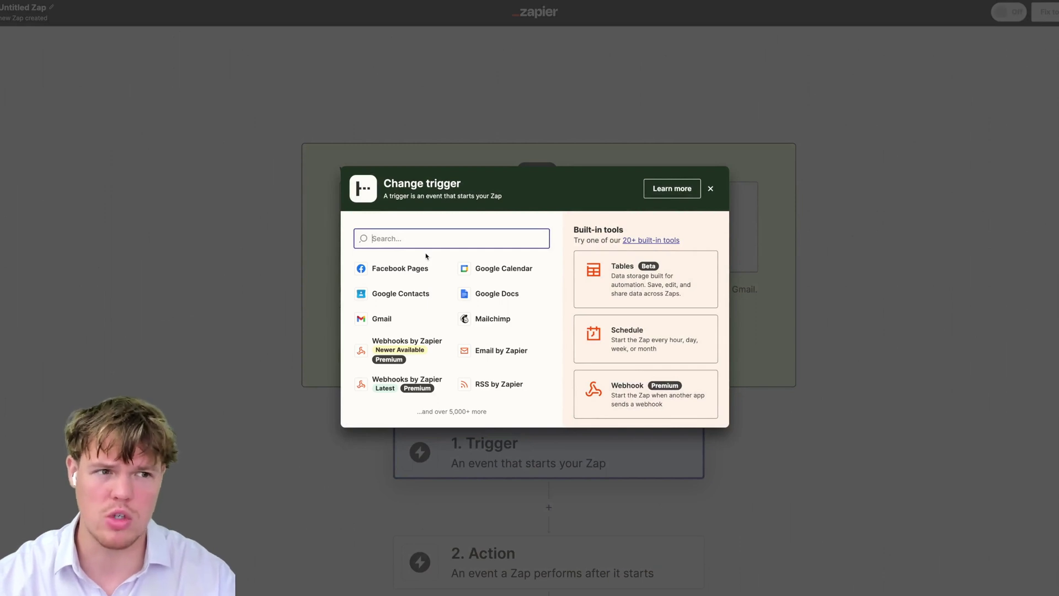
{"action": "type", "text": "rss"}
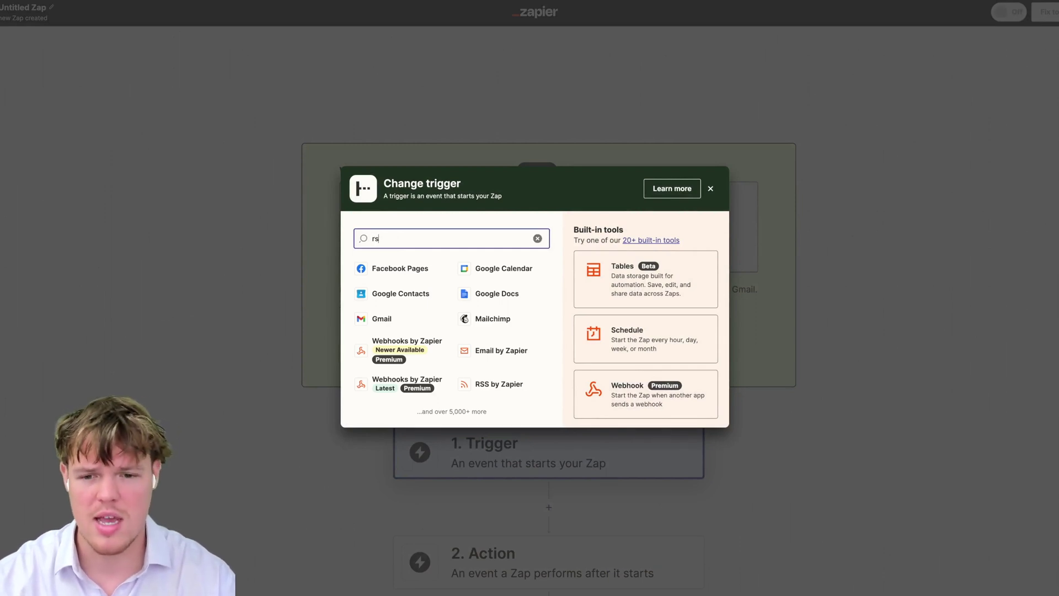
{"action": "left_click", "coordinate": [397, 275]}
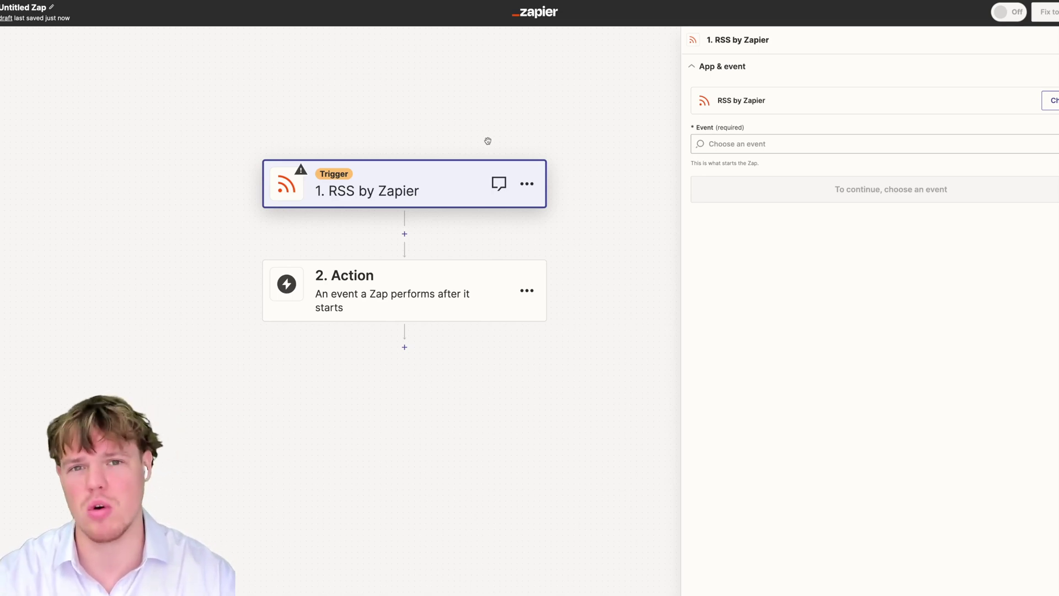
Rename the Zap as Investing Alert
{"action": "double_click", "coordinate": [22, 8]}
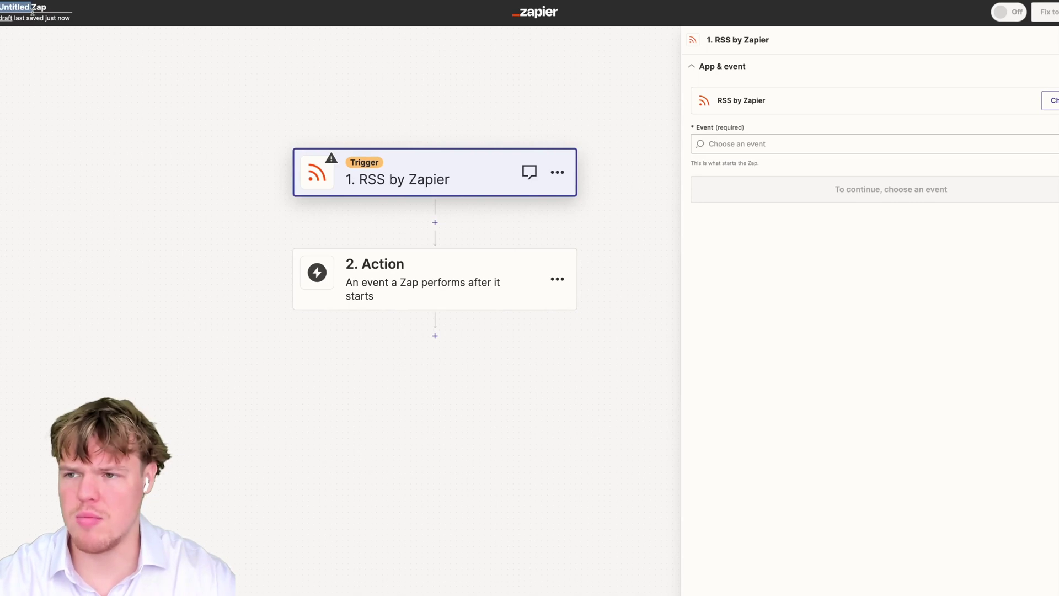
{"action": "key", "text": "ctrl+a"}
{"action": "type", "text": "Inves"}
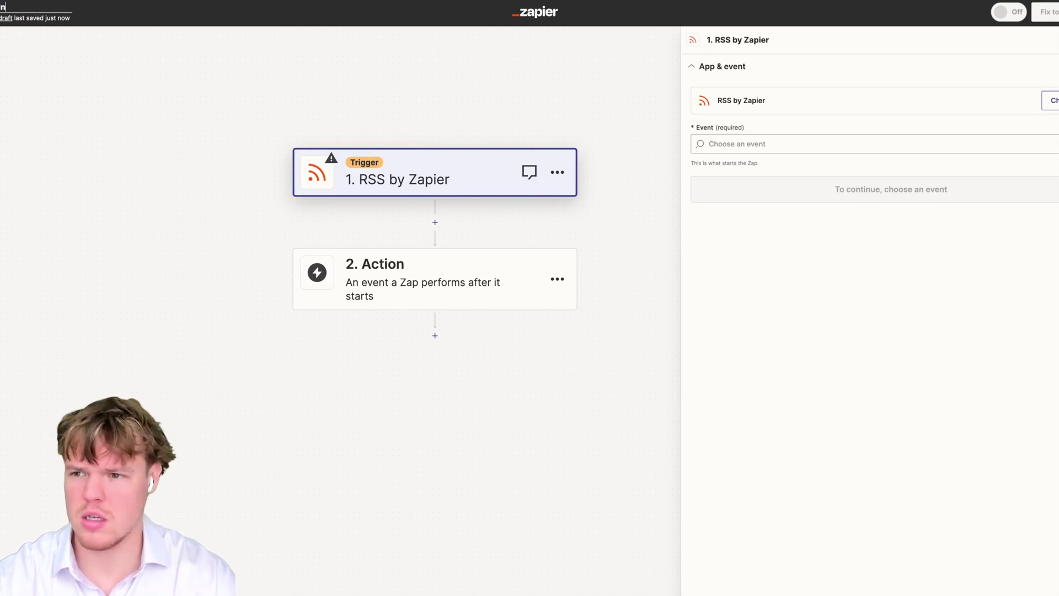
{"action": "type", "text": "ting Alert"}
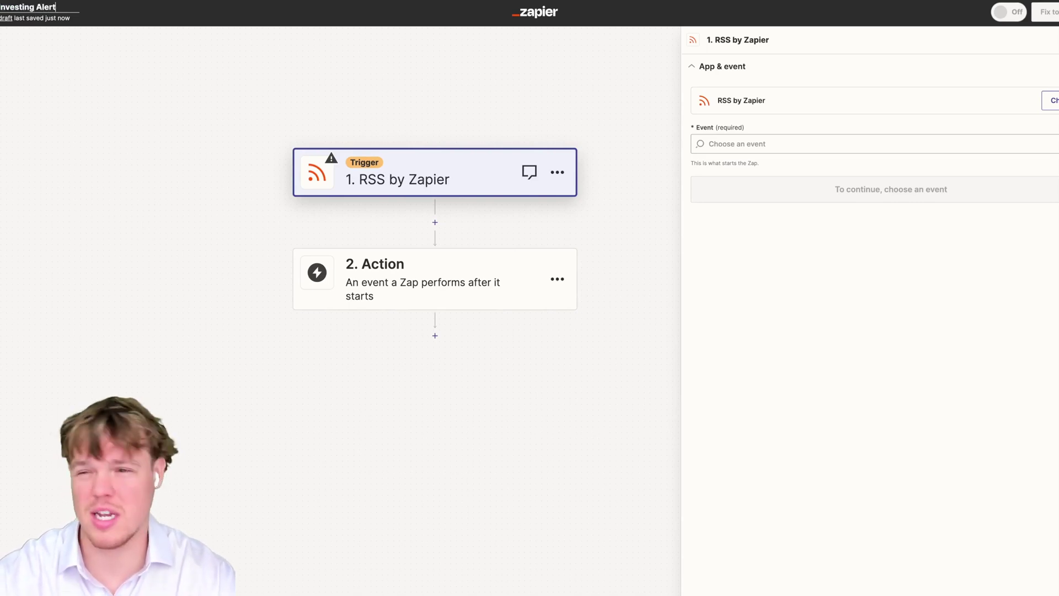
{"action": "left_click", "coordinate": [89, 101]}
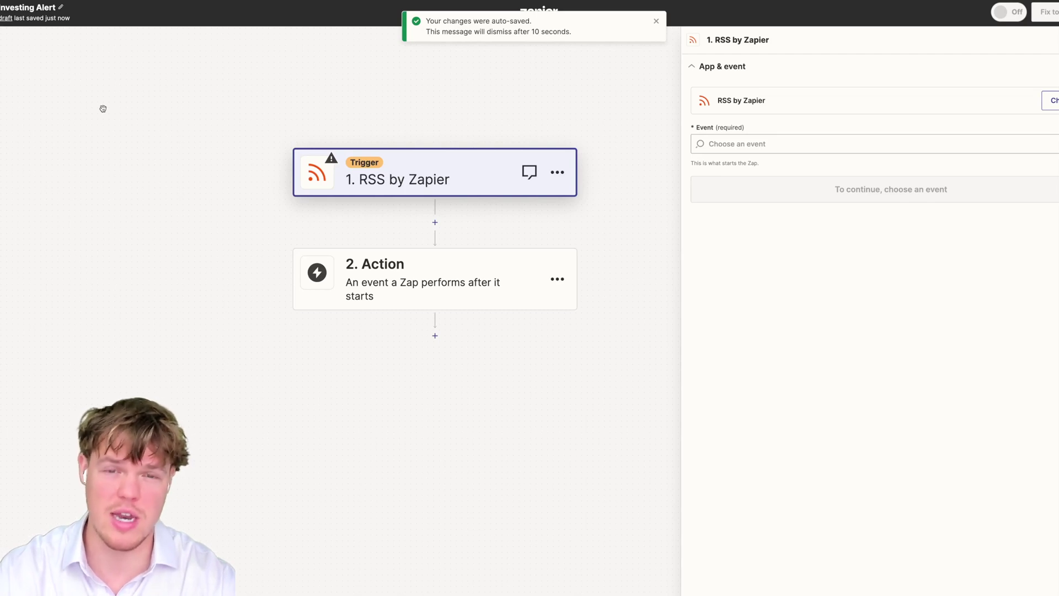
Set the RSS trigger event to New Items in Multiple Feeds and proceed to the feed settings
{"action": "left_click", "coordinate": [730, 145]}
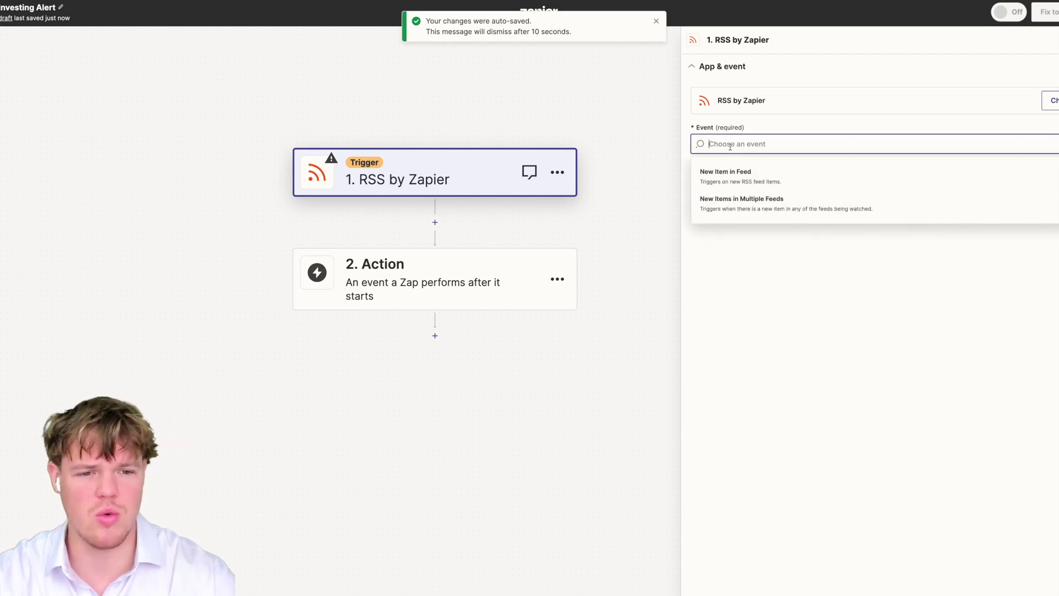
{"action": "left_click", "coordinate": [770, 207]}
{"action": "left_click", "coordinate": [776, 193]}
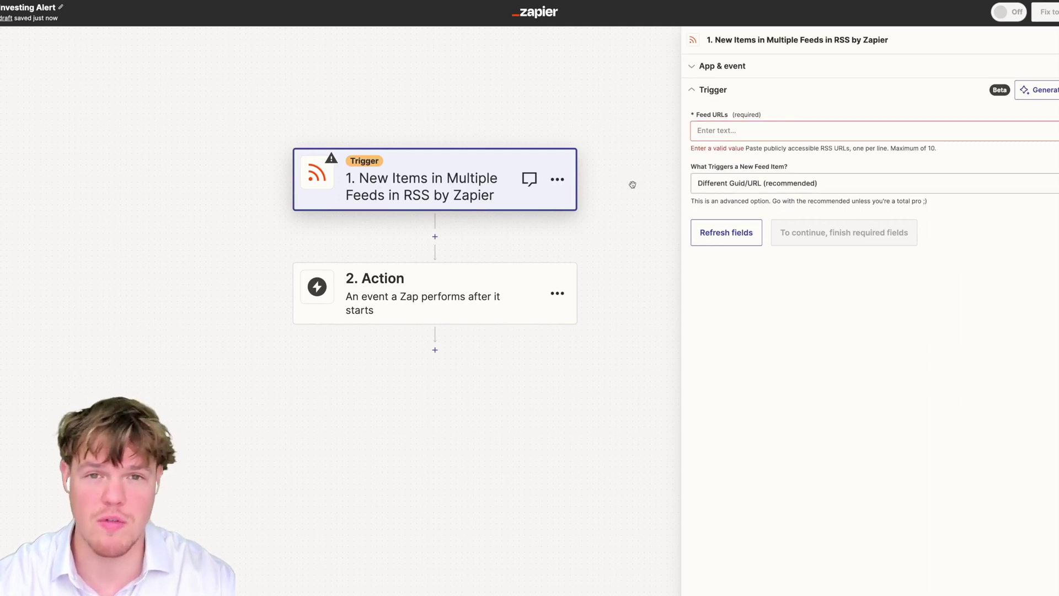
Find the Markets feed for Wall Street news on the CNNMoney RSS page and open its XML link
{"action": "left_click", "coordinate": [730, 132]}
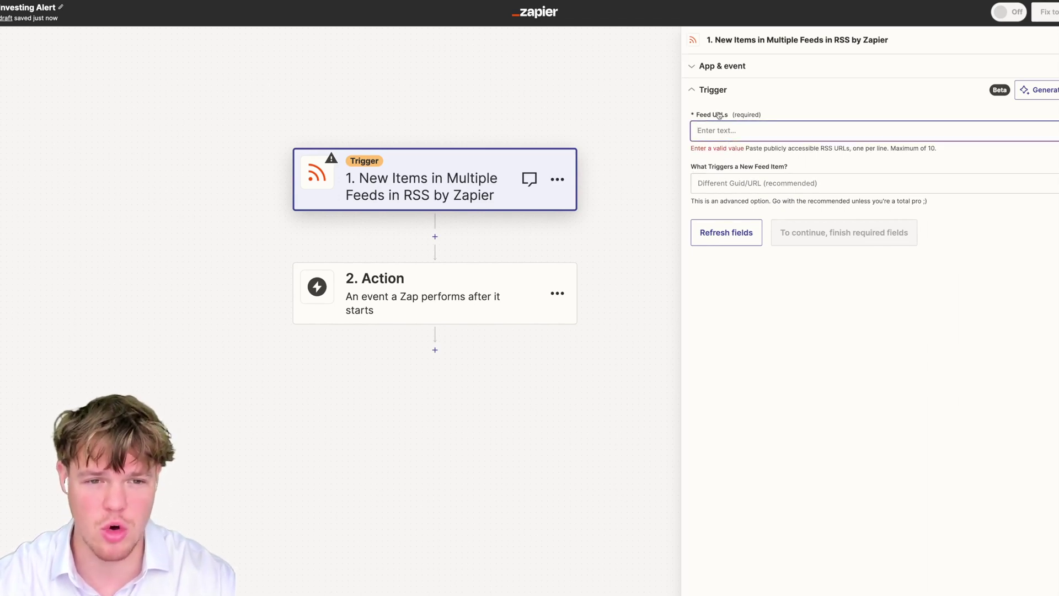
{"action": "double_click", "coordinate": [718, 114]}
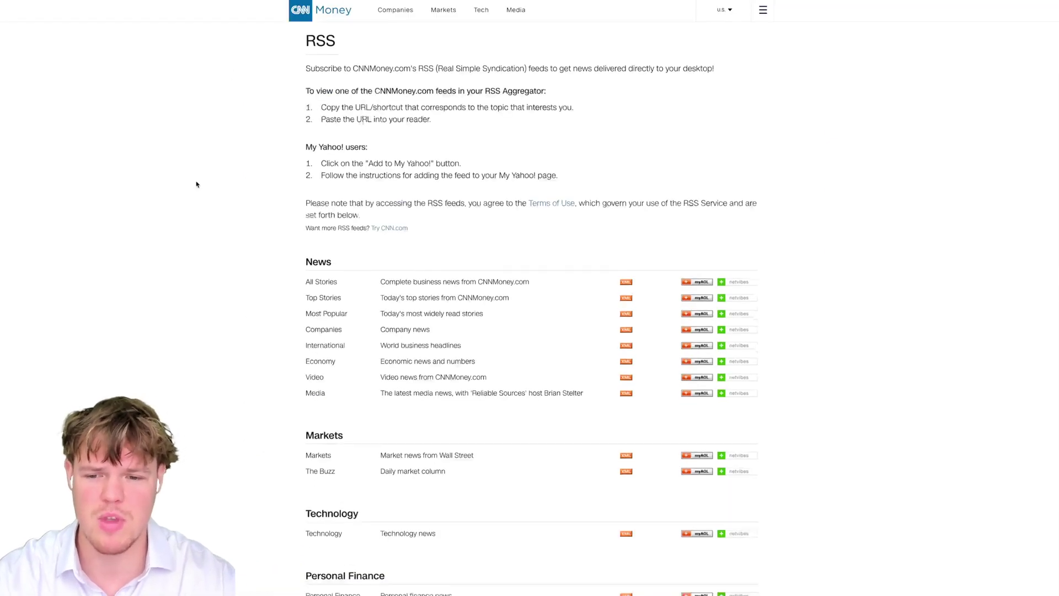
{"action": "scroll", "coordinate": [197, 182], "scroll_direction": "down", "scroll_amount": 4}
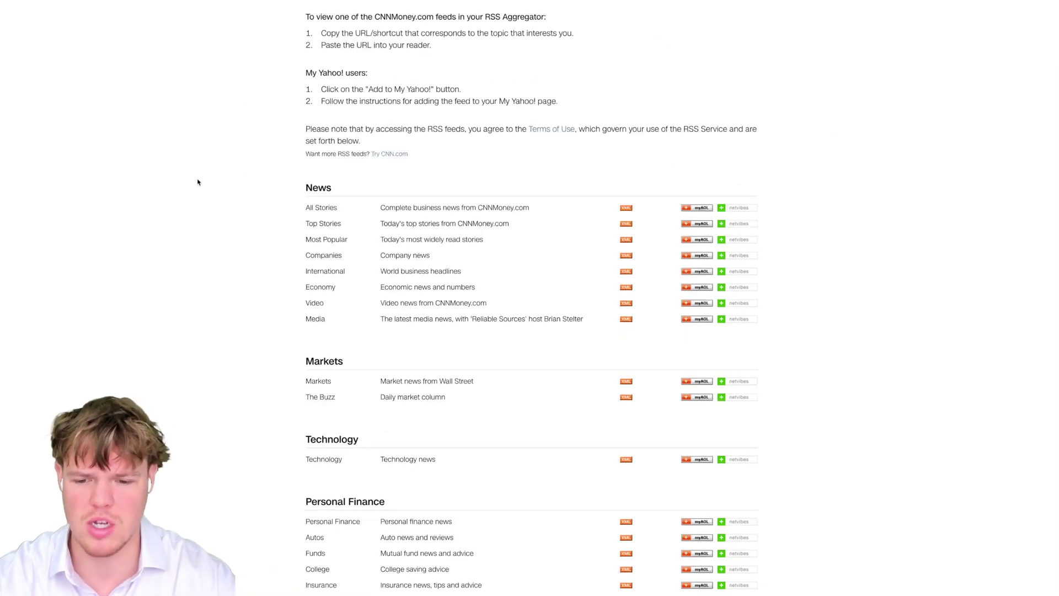
{"action": "scroll", "coordinate": [201, 182], "scroll_direction": "down", "scroll_amount": 3}
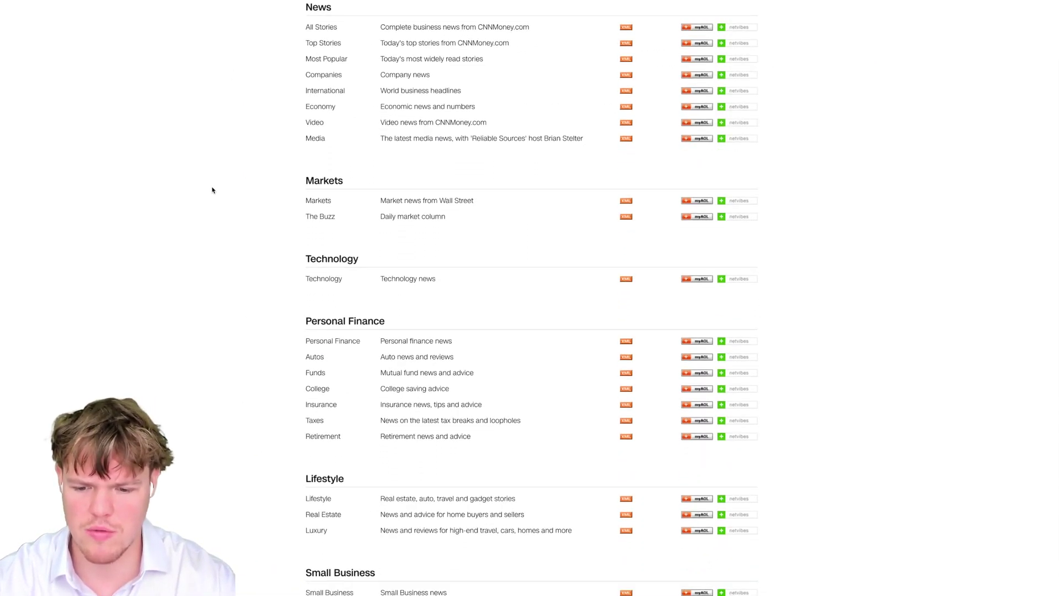
{"action": "scroll", "coordinate": [236, 192], "scroll_direction": "down", "scroll_amount": 3}
{"action": "scroll", "coordinate": [236, 192], "scroll_direction": "up", "scroll_amount": 8}
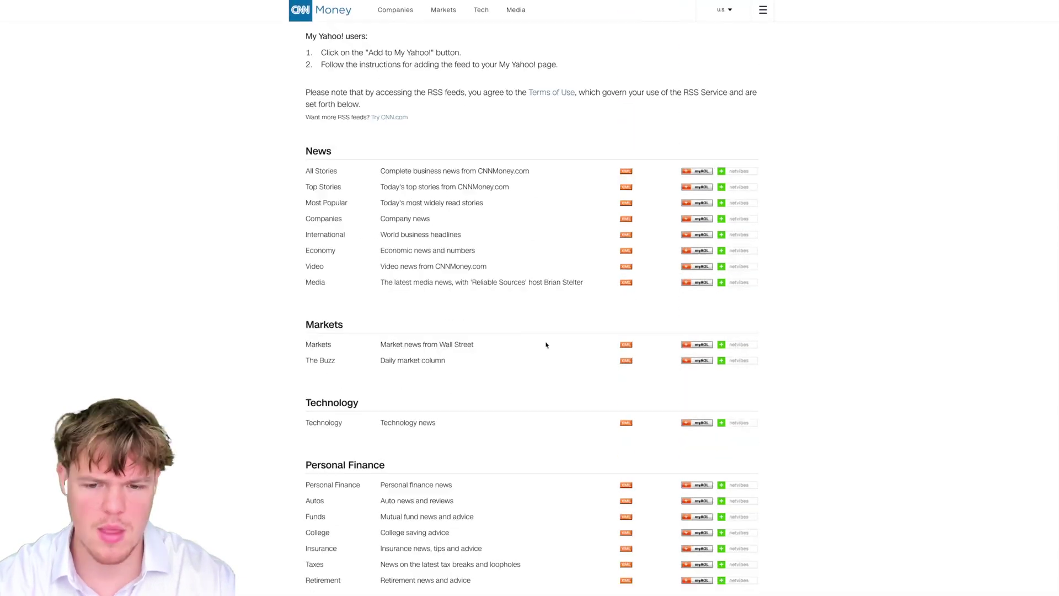
{"action": "left_click", "coordinate": [632, 345]}
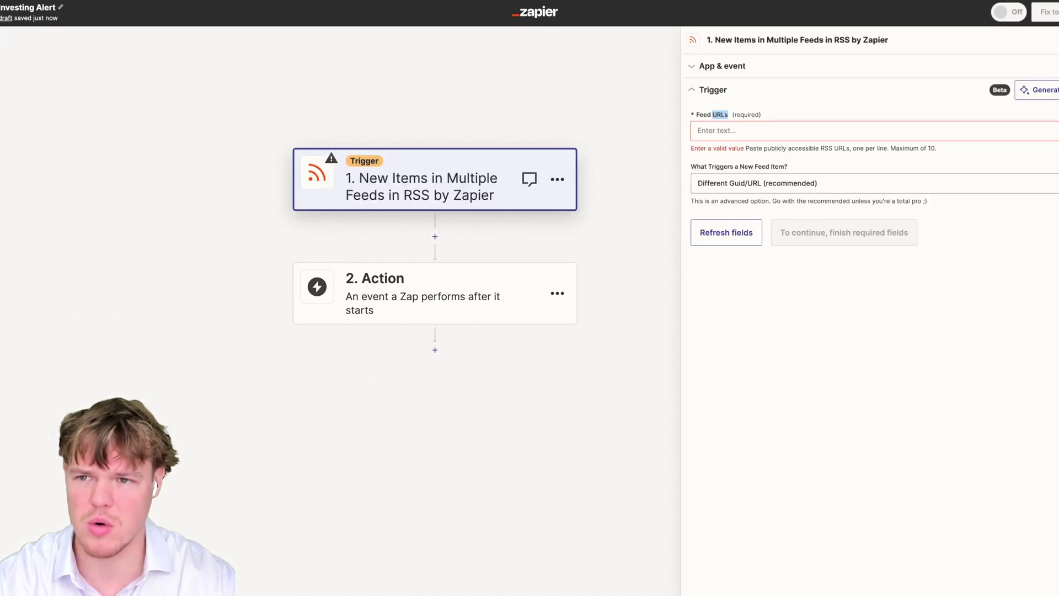
{"action": "left_click", "coordinate": [733, 137]}
{"action": "type", "text": "http://rss.cnn.com/rss/money_markets.rss"}
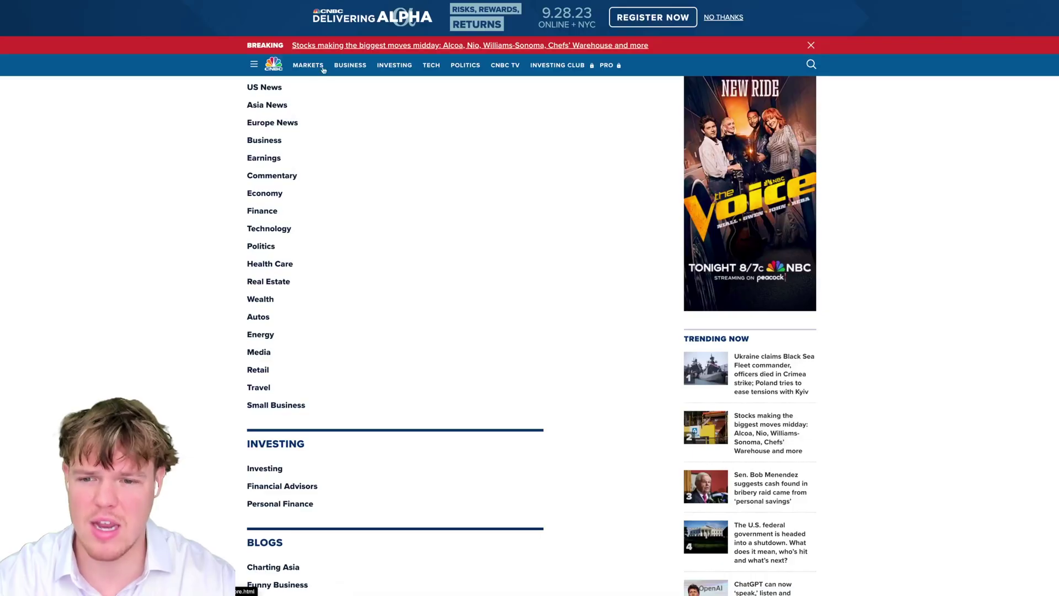
{"action": "left_click", "coordinate": [269, 474]}
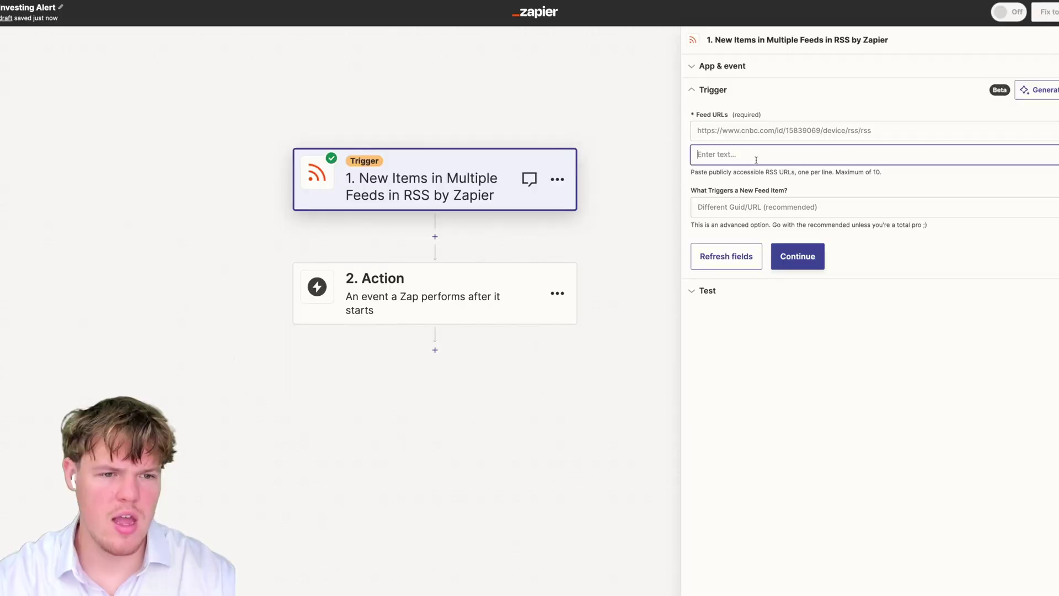
{"action": "type", "text": "http://rss.cnn.com/rss/money_markets.rss"}
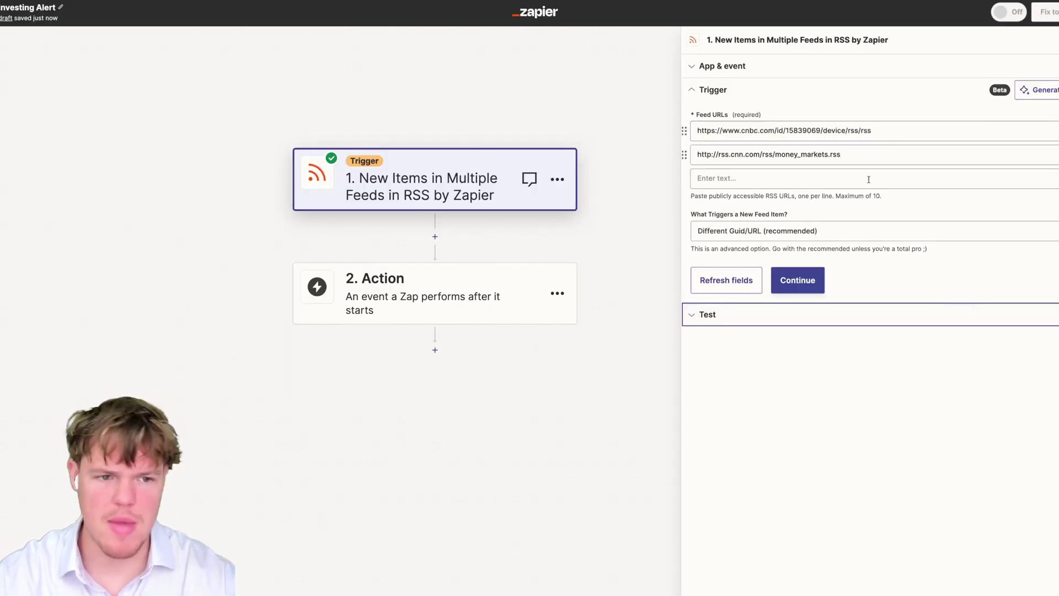
{"action": "double_click", "coordinate": [835, 154]}
{"action": "left_click", "coordinate": [875, 155]}
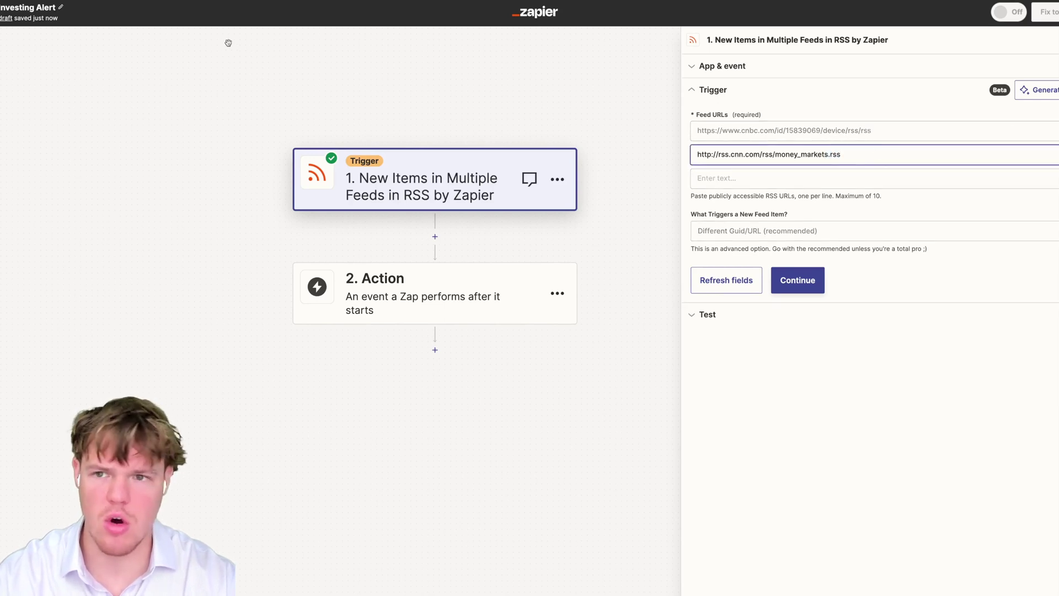
{"action": "left_click", "coordinate": [182, 1]}
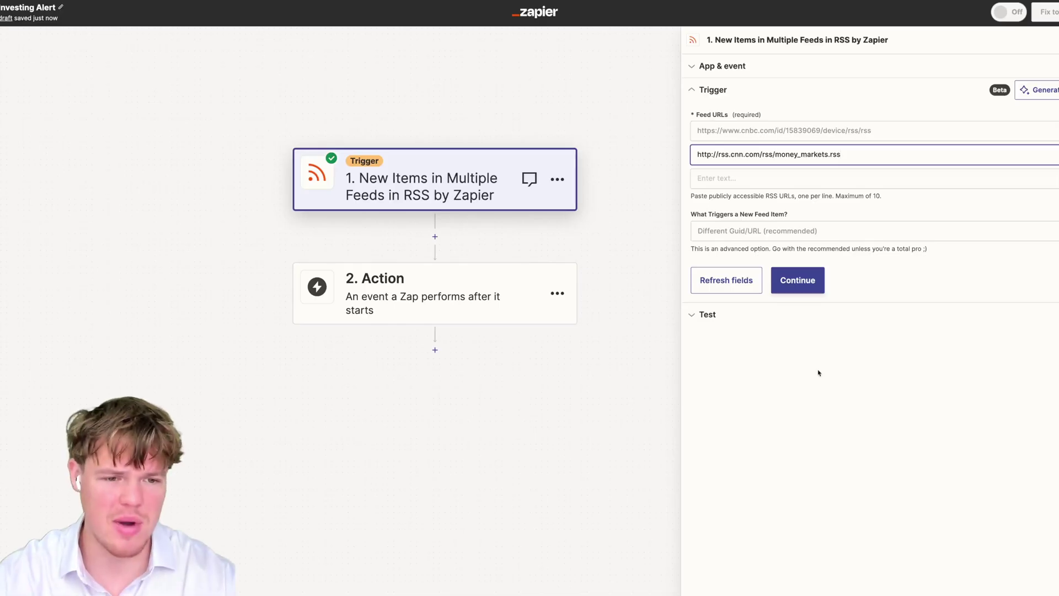
Test the RSS trigger, compare the sample records, and continue with the New Items in Multiple Feeds A record
{"action": "left_click", "coordinate": [794, 283]}
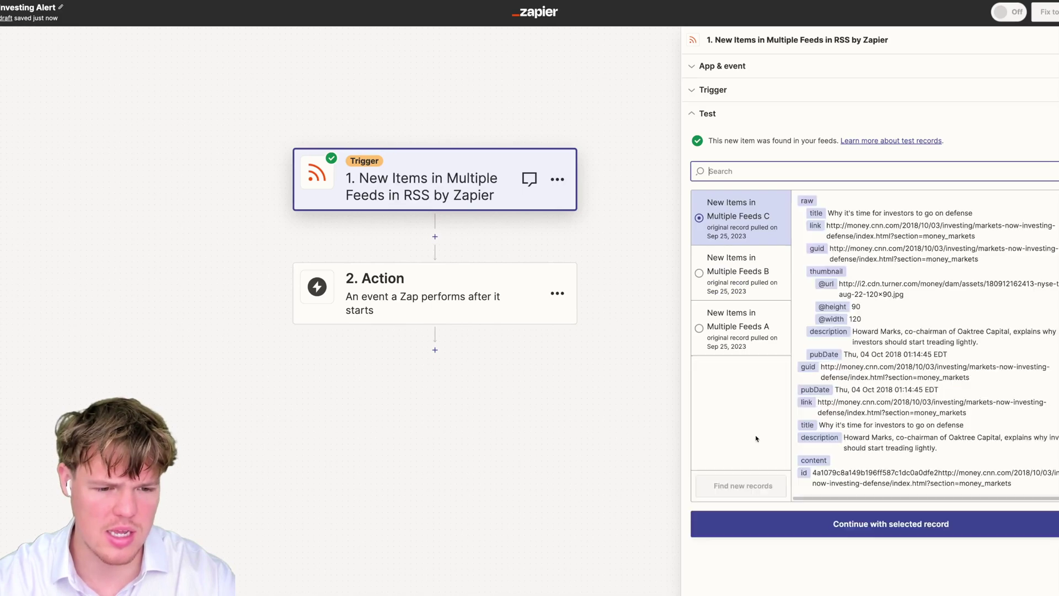
{"action": "left_click", "coordinate": [737, 327]}
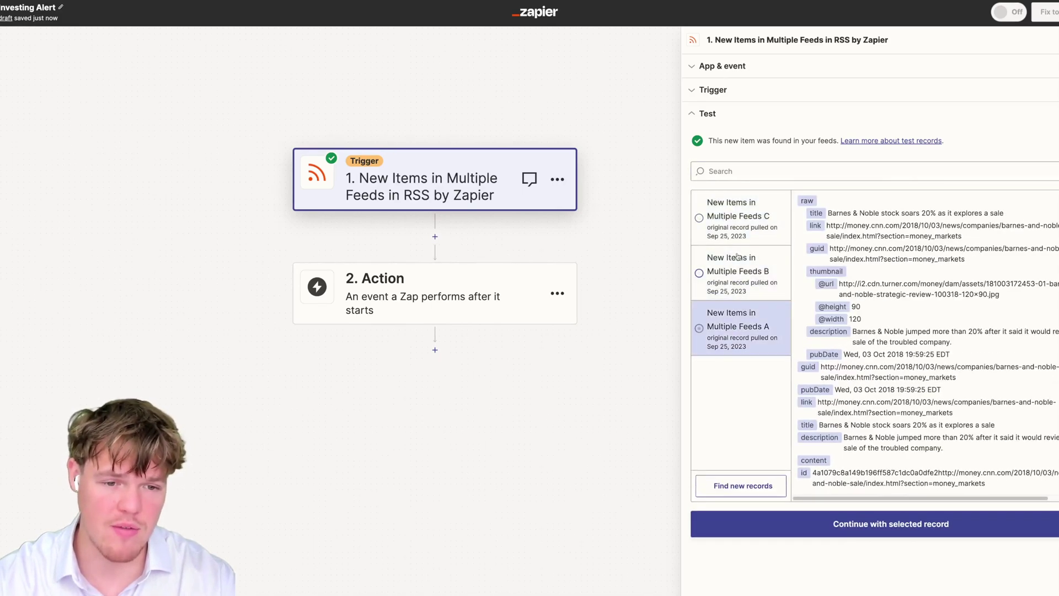
{"action": "left_click", "coordinate": [850, 525]}
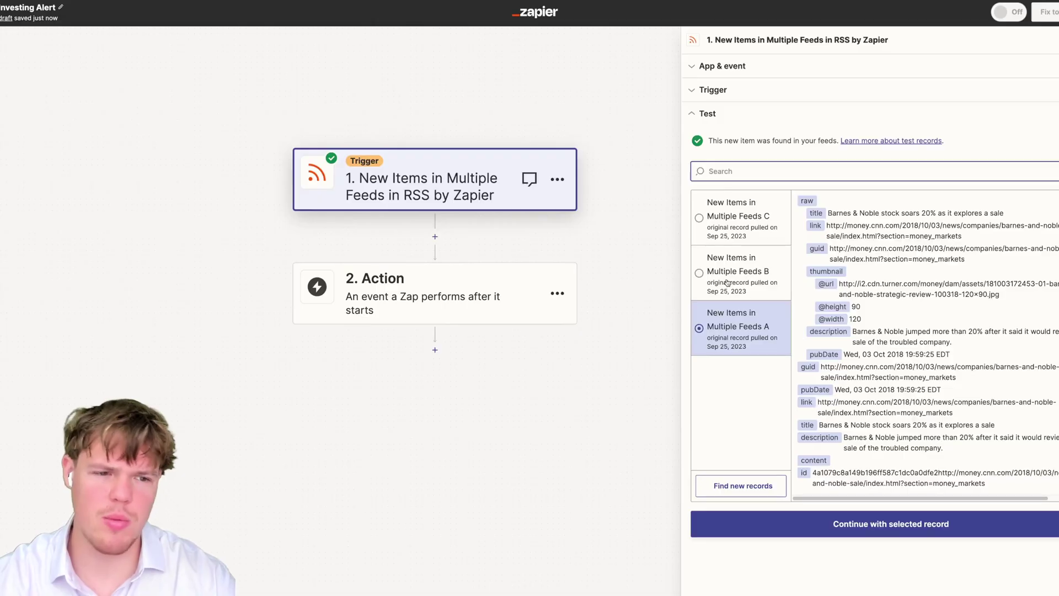
{"action": "left_click", "coordinate": [728, 283]}
{"action": "left_click", "coordinate": [725, 276]}
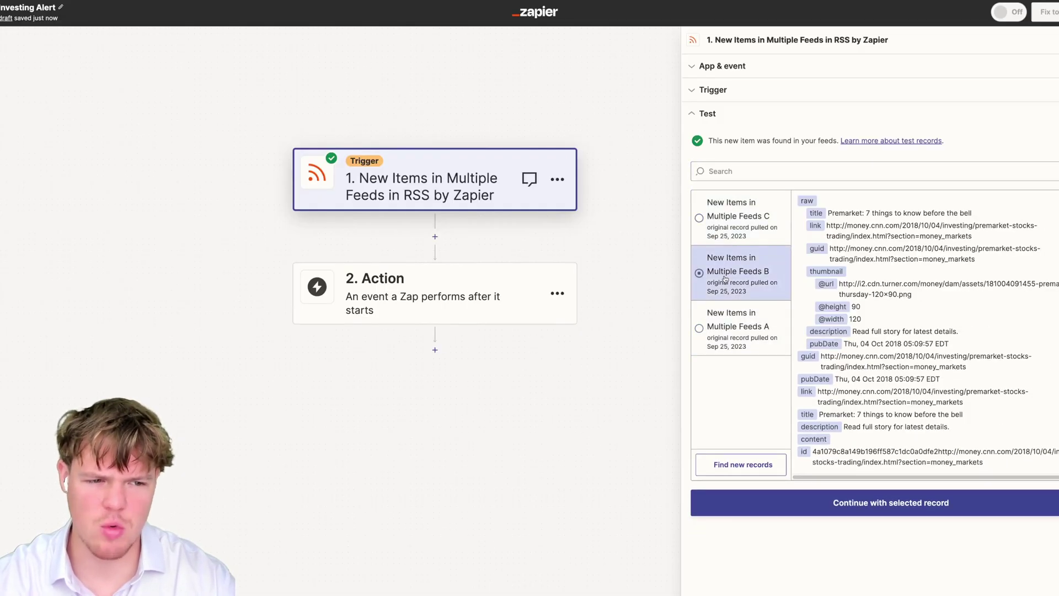
{"action": "left_click", "coordinate": [746, 339]}
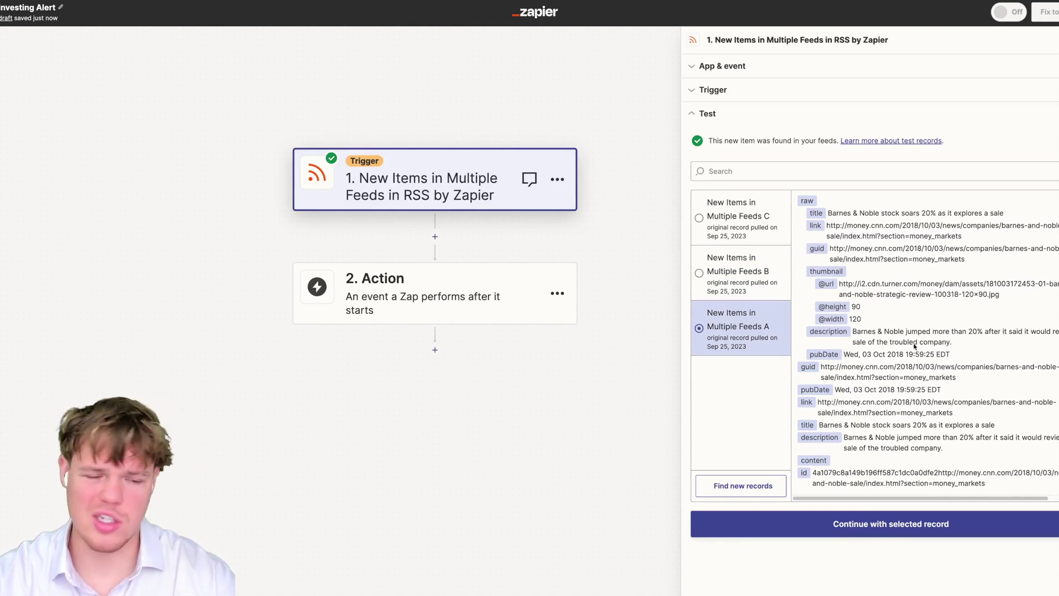
{"action": "left_click_drag", "start_coordinate": [854, 332], "coordinate": [915, 329]}
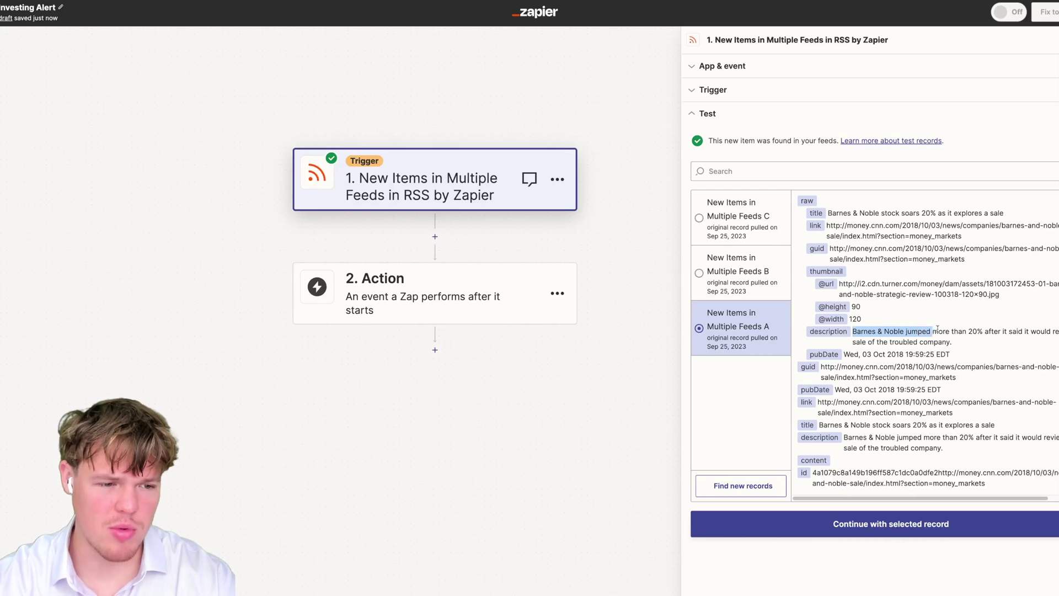
{"action": "left_click", "coordinate": [932, 329]}
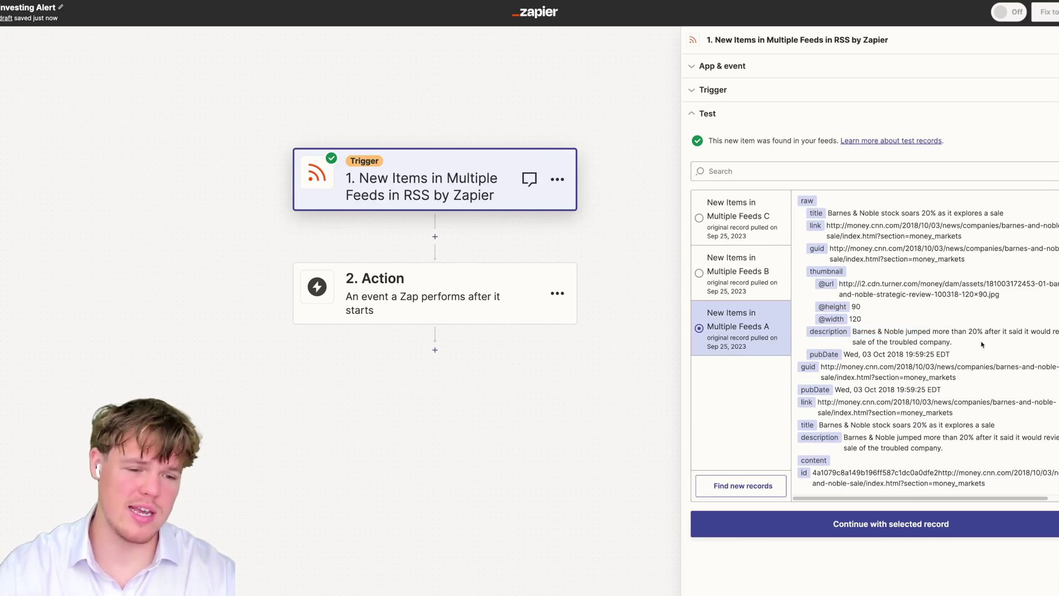
{"action": "left_click", "coordinate": [864, 527]}
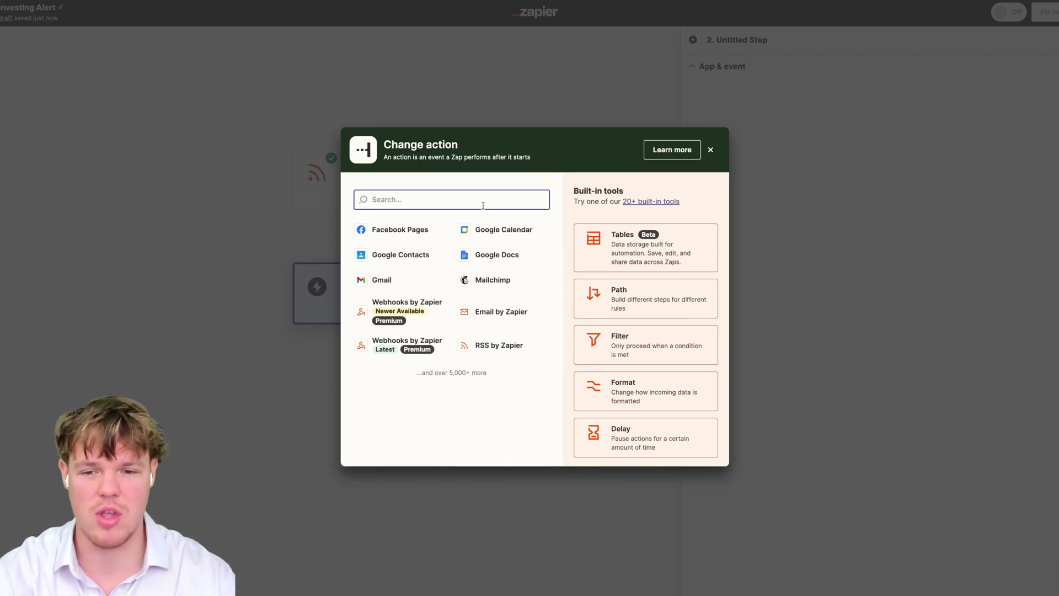
Make ChatGPT the second step's app with the Conversation event and continue to its action settings
{"action": "type", "text": "chatgpt"}
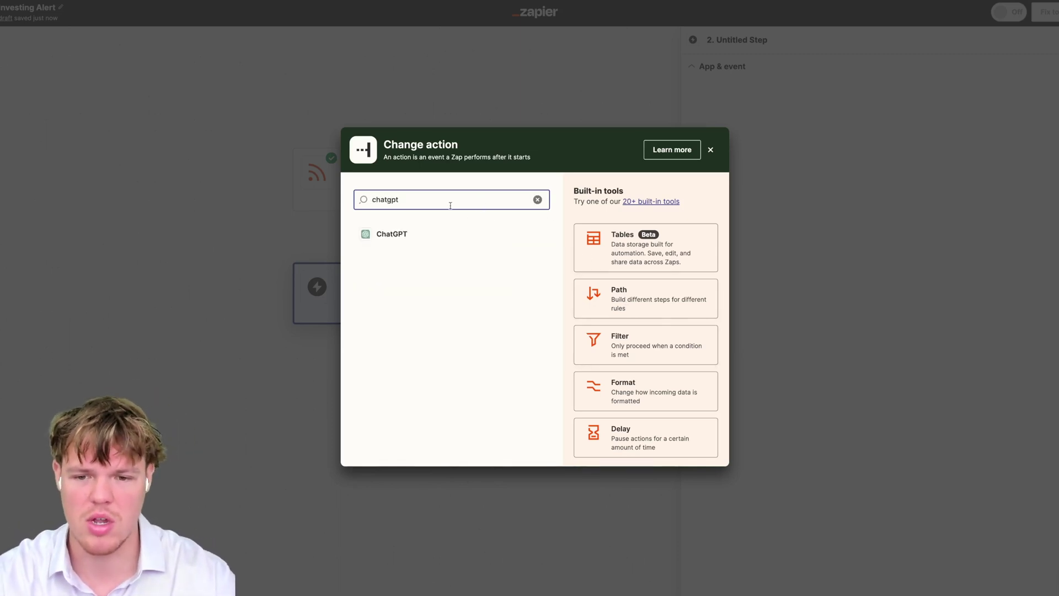
{"action": "left_click", "coordinate": [407, 229]}
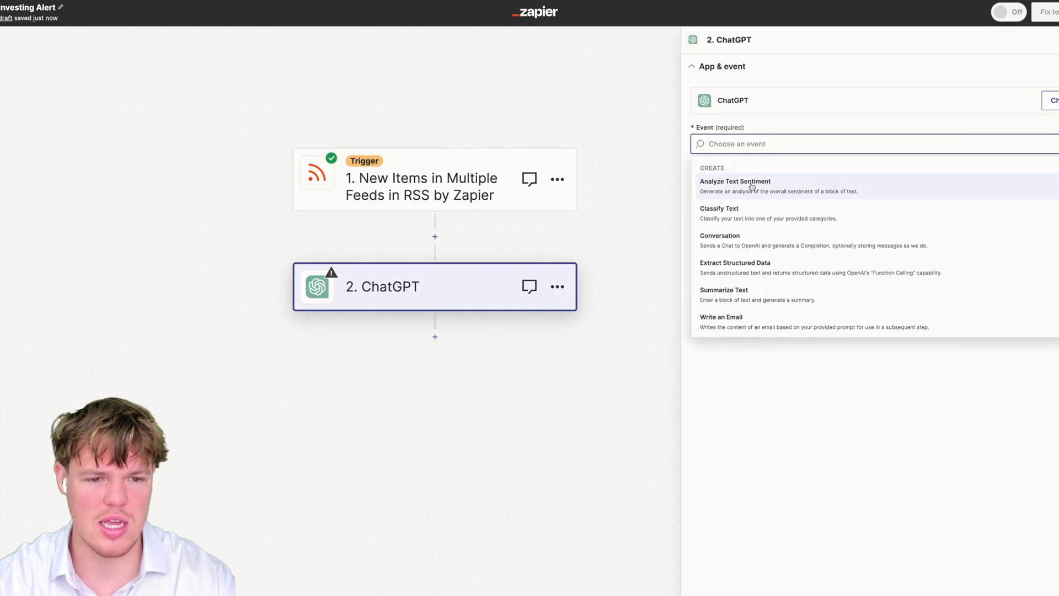
{"action": "left_click", "coordinate": [756, 234]}
{"action": "left_click", "coordinate": [824, 187]}
{"action": "left_click", "coordinate": [723, 195]}
Write the User Message as "Based on this article:" with "Article Title:" and "Article Description:" lines holding the RSS Title and Description fields in parentheses
{"action": "left_click", "coordinate": [737, 253]}
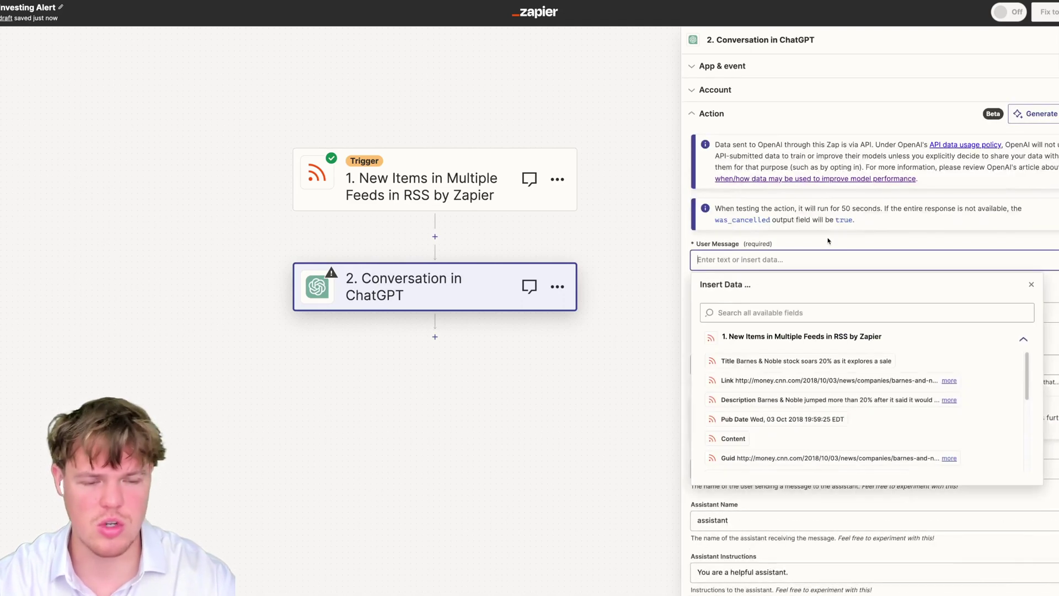
{"action": "type", "text": "Based on thi"}
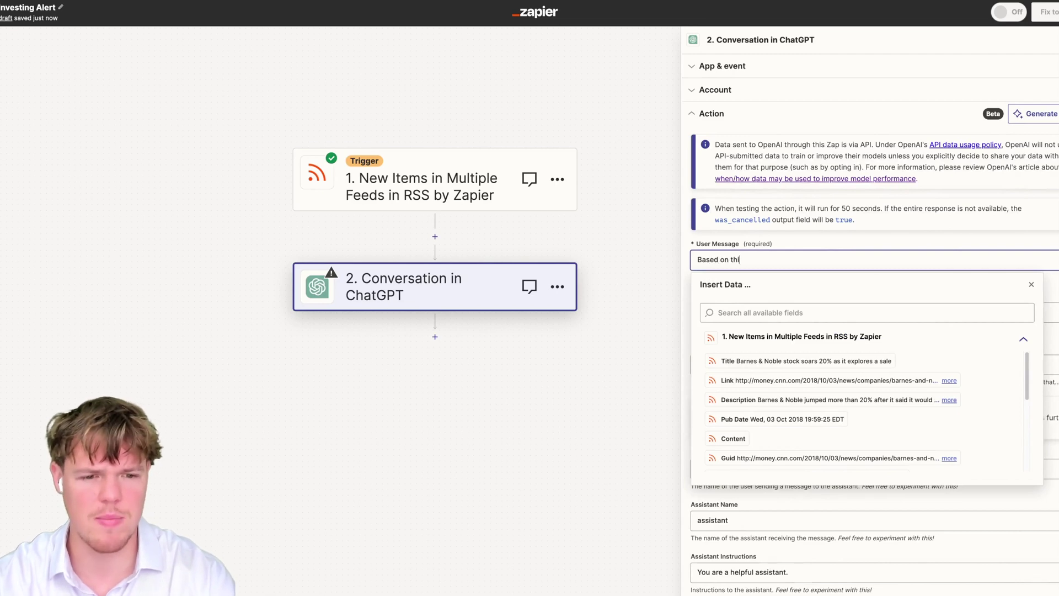
{"action": "type", "text": "s article:"}
{"action": "key", "text": "Return"}
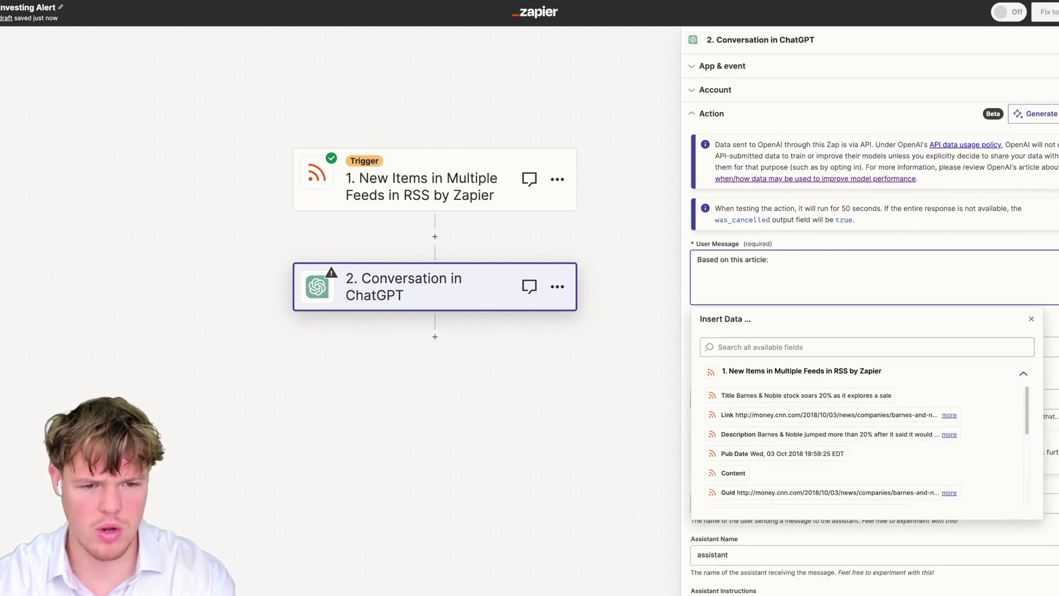
{"action": "type", "text": "Article Title:"}
{"action": "key", "text": "Return"}
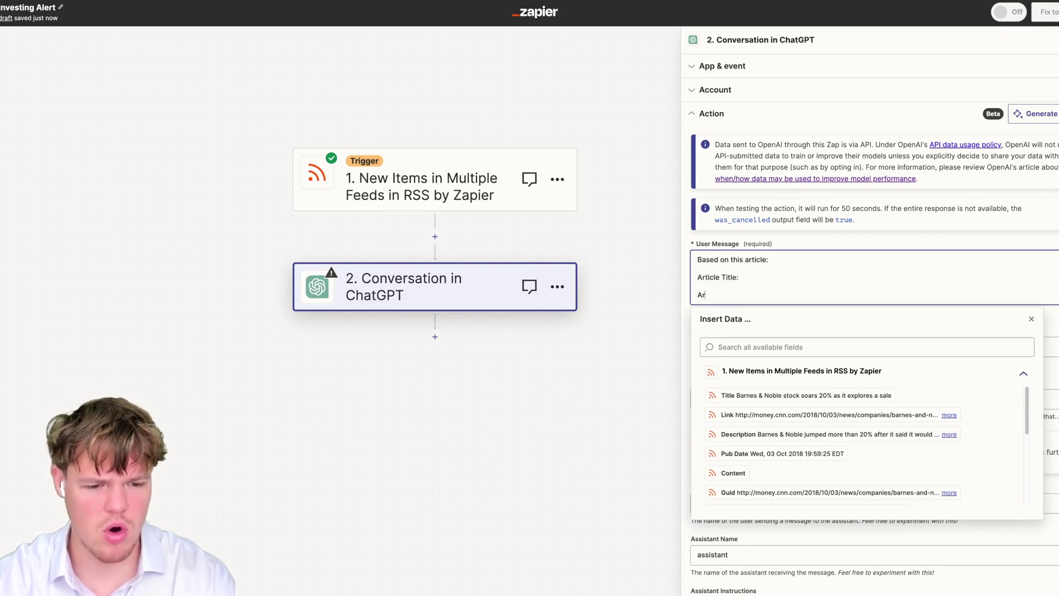
{"action": "type", "text": "Article Description:("}
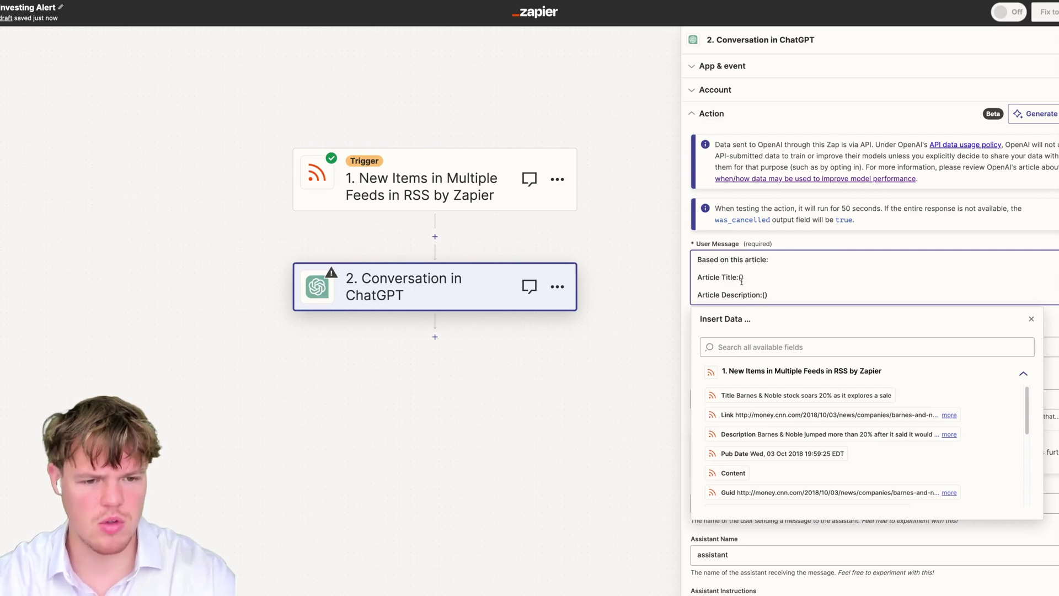
{"action": "left_click", "coordinate": [904, 395]}
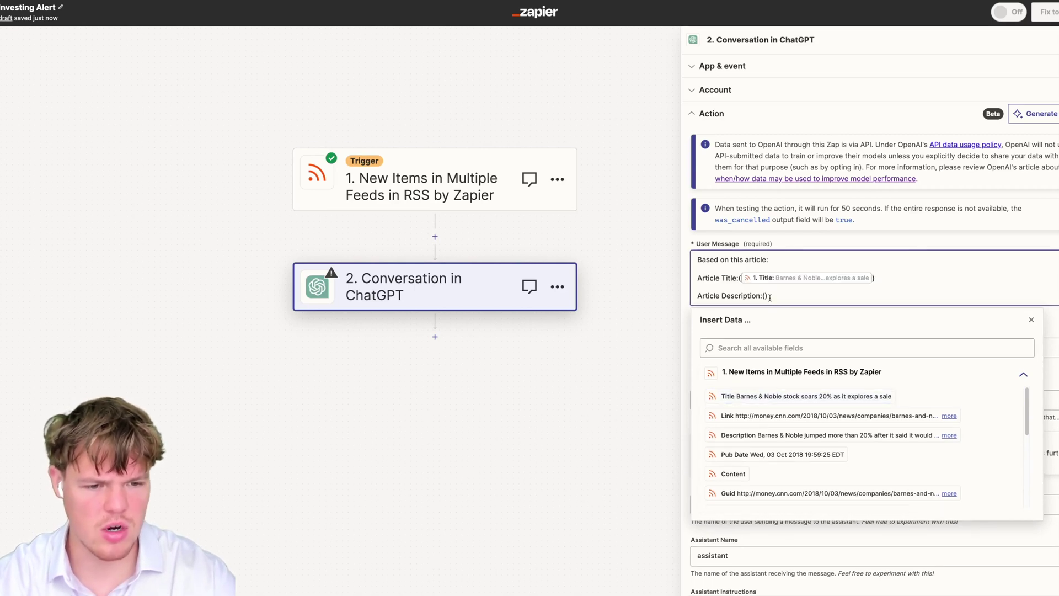
{"action": "left_click", "coordinate": [800, 434]}
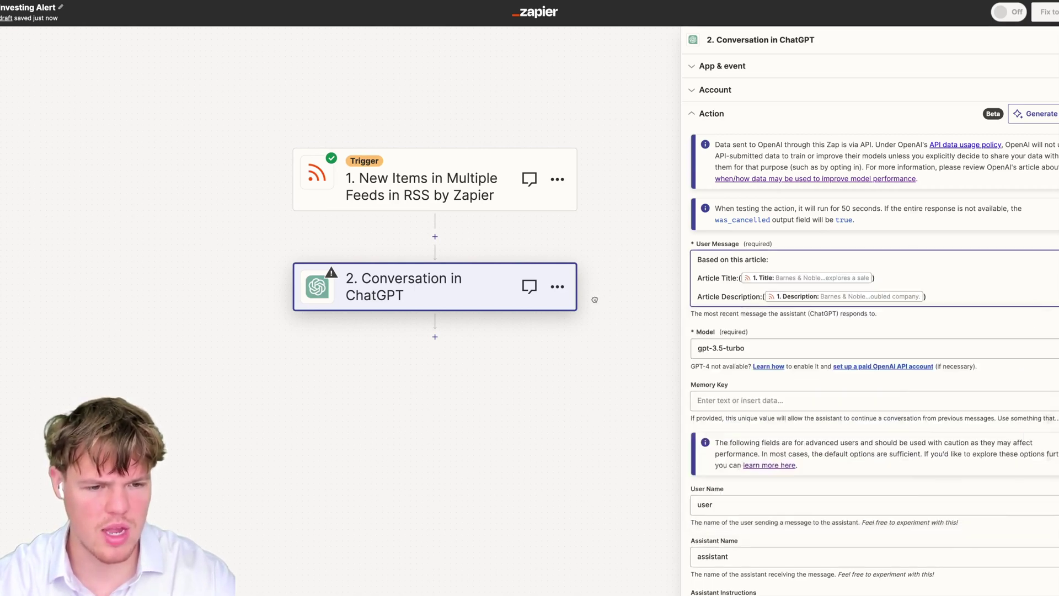
Set the ChatGPT conversation's model to gpt-4
{"action": "scroll", "coordinate": [801, 348], "scroll_direction": "down", "scroll_amount": 3}
{"action": "left_click", "coordinate": [749, 239]}
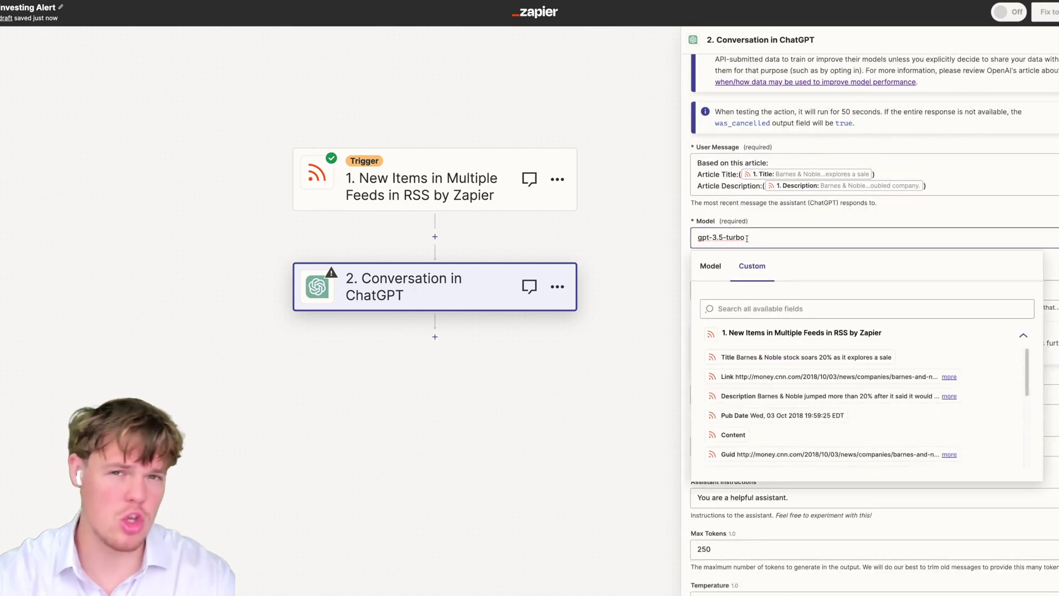
{"action": "key", "text": "ctrl+a"}
{"action": "key", "text": "BackSpace"}
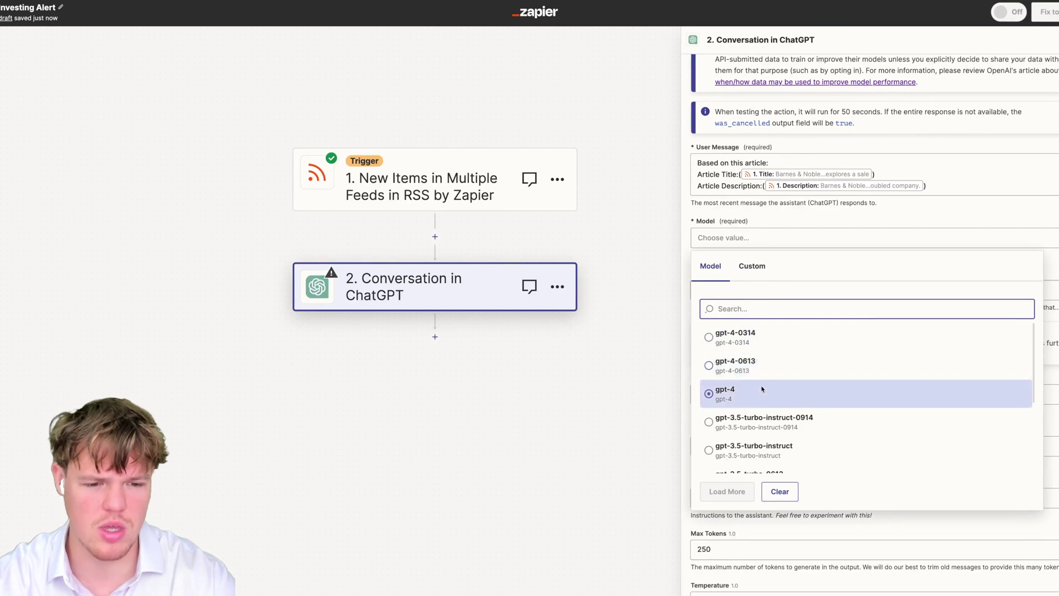
{"action": "left_click", "coordinate": [756, 391]}
Append to the User Message, below a blank line: Generate a "Yes" or "No" if it has to do with Barnes and Noble
{"action": "left_click", "coordinate": [958, 183]}
{"action": "key", "text": "Return"}
{"action": "key", "text": "Return"}
{"action": "type", "text": "Gene"}
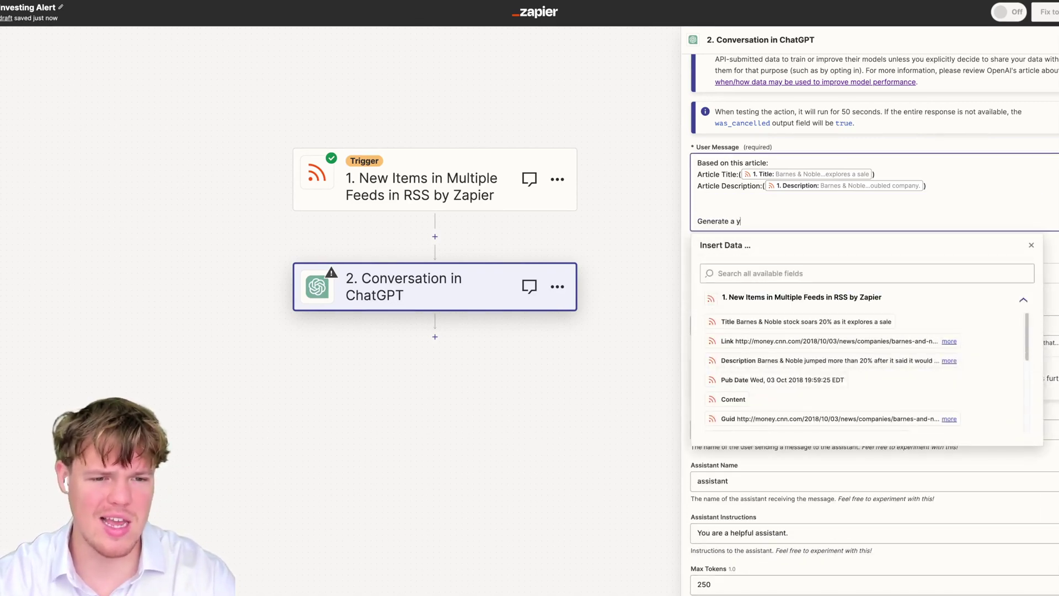
{"action": "type", "text": "rate a \"Yes\" or \"No\" if it has to do with Bar"}
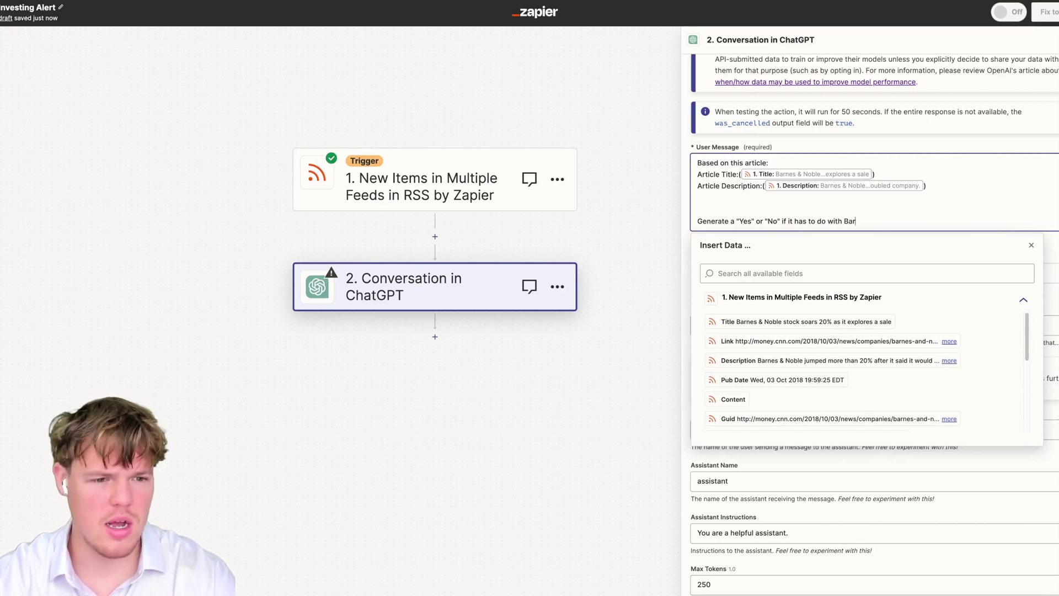
{"action": "type", "text": "and Noble"}
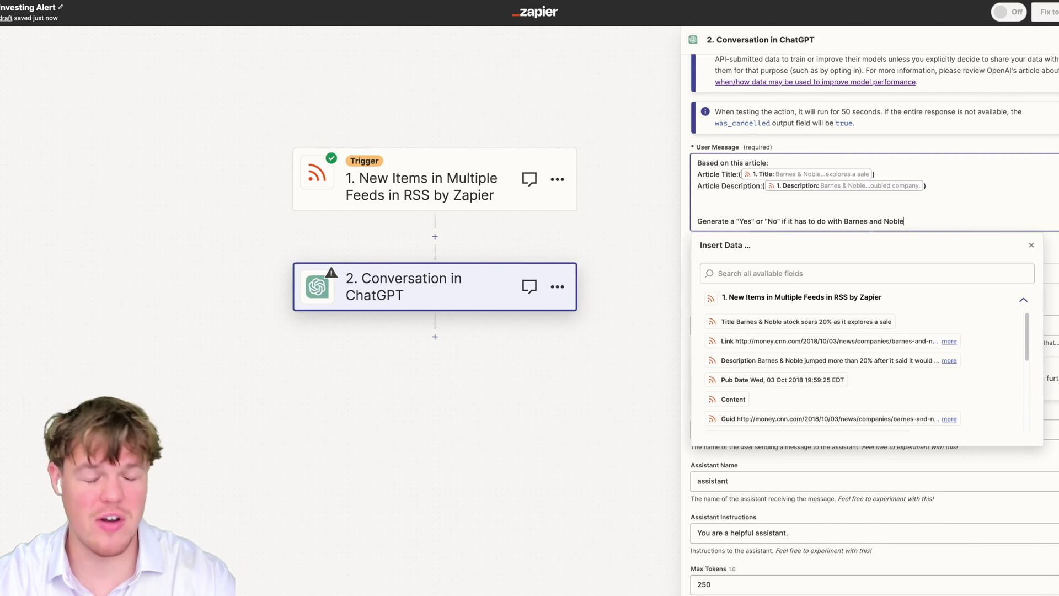
{"action": "left_click", "coordinate": [931, 237]}
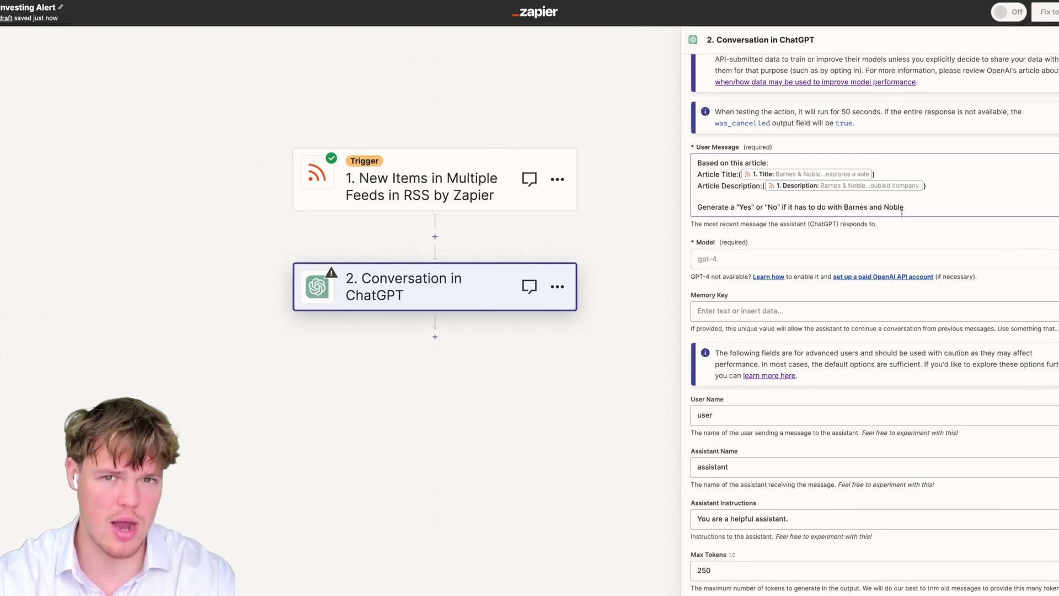
Keep the remaining ChatGPT settings at their defaults, test the step, and check the response content in the result
{"action": "scroll", "coordinate": [908, 210], "scroll_direction": "down", "scroll_amount": 5}
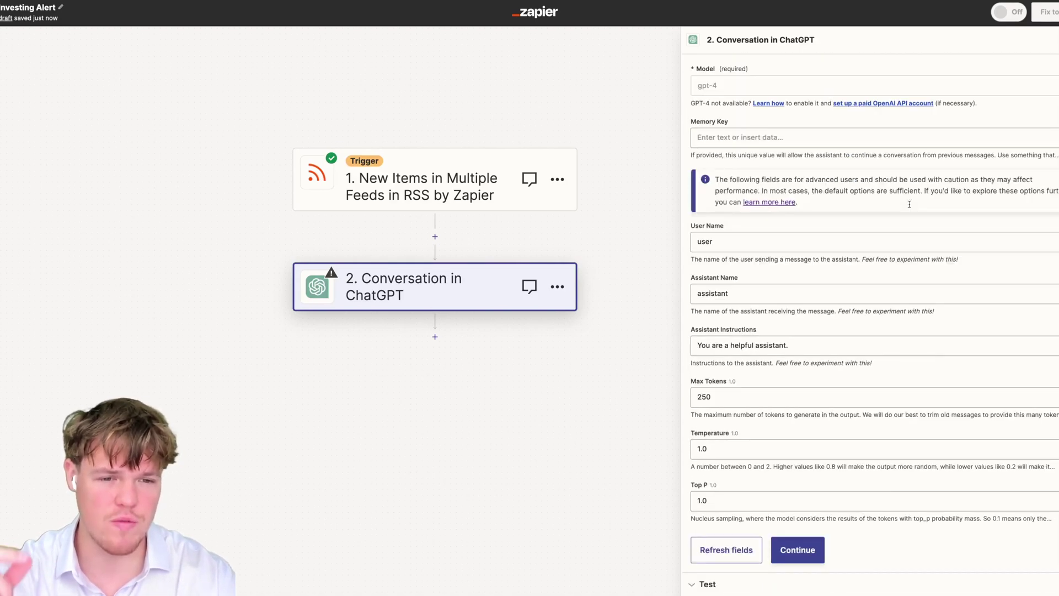
{"action": "scroll", "coordinate": [911, 206], "scroll_direction": "down", "scroll_amount": 1}
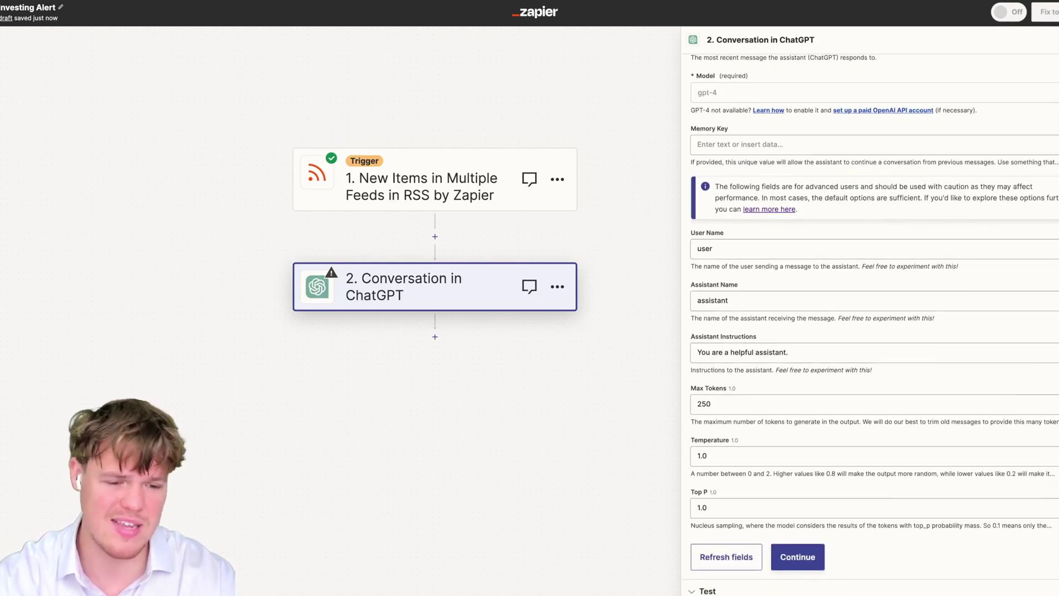
{"action": "left_click", "coordinate": [821, 555]}
{"action": "left_click", "coordinate": [779, 473]}
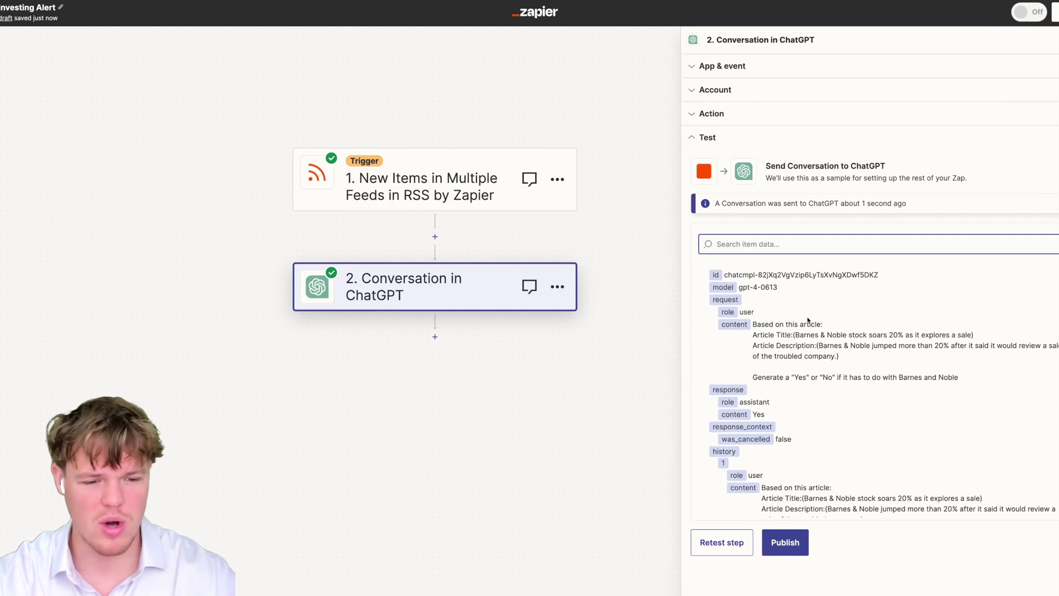
{"action": "scroll", "coordinate": [817, 303], "scroll_direction": "down", "scroll_amount": 3}
{"action": "double_click", "coordinate": [759, 325]}
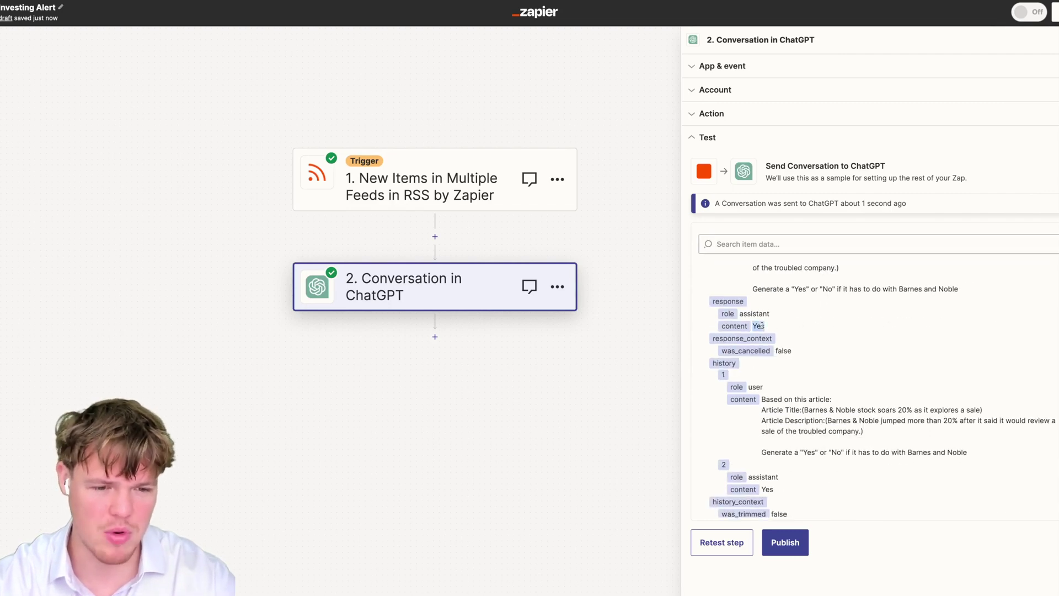
Add a Filter by Zapier step after the ChatGPT conversation
{"action": "left_click", "coordinate": [435, 336]}
{"action": "type", "text": "fil"}
{"action": "left_click", "coordinate": [441, 232]}
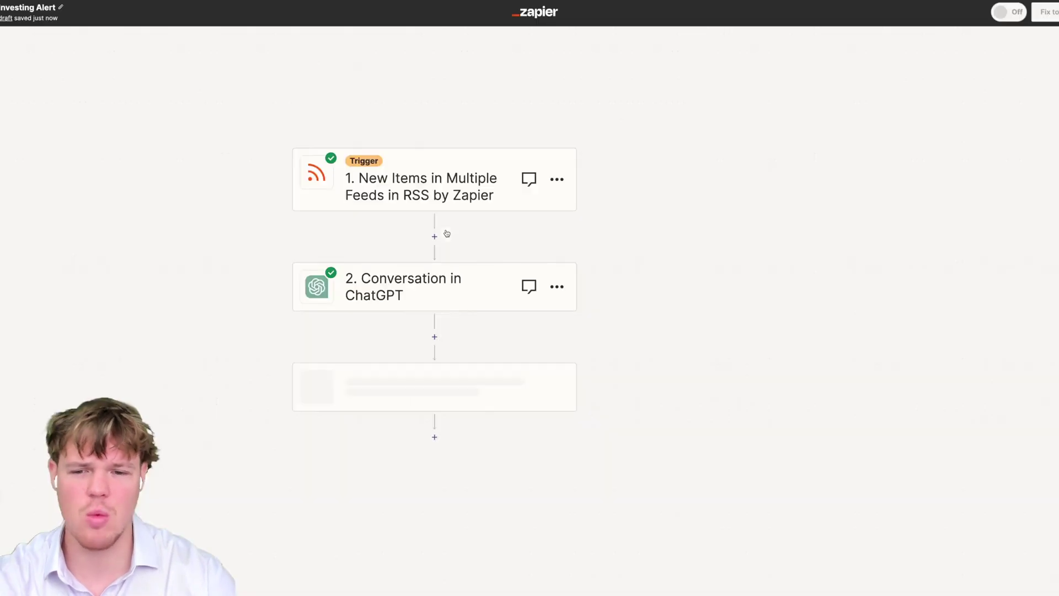
Set the filter to continue only if the ChatGPT Reply (Text) Exactly matches "Yes", and test it
{"action": "left_click", "coordinate": [757, 135]}
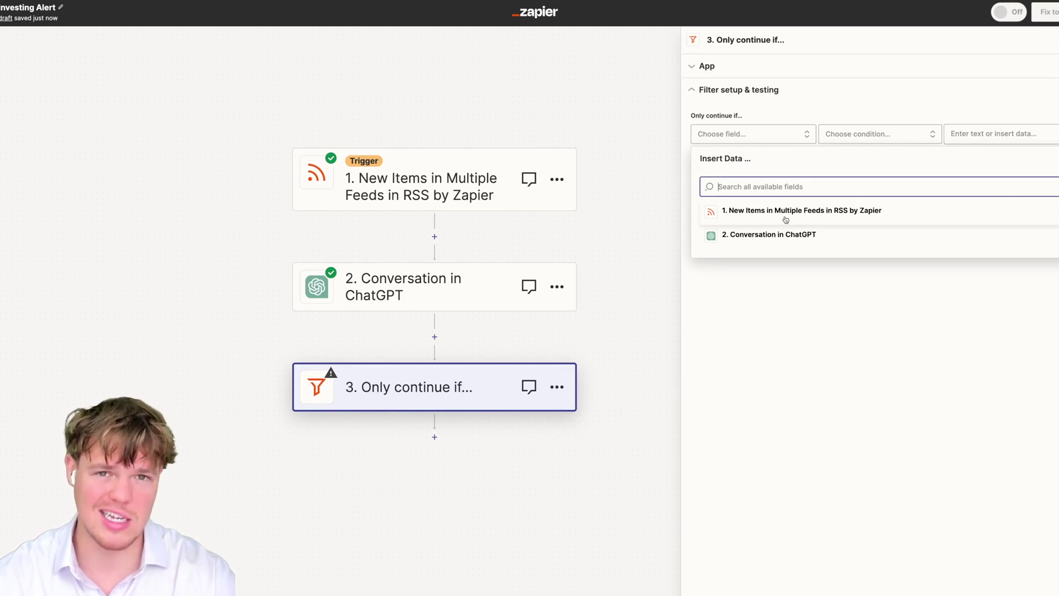
{"action": "left_click", "coordinate": [786, 234]}
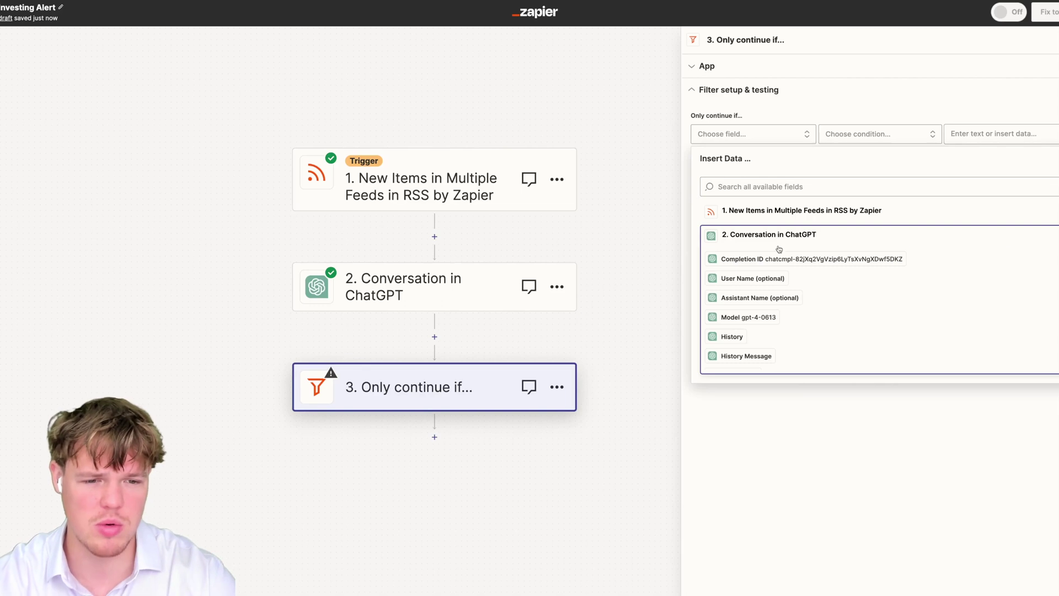
{"action": "scroll", "coordinate": [793, 309], "scroll_direction": "down", "scroll_amount": 2}
{"action": "left_click", "coordinate": [759, 340]}
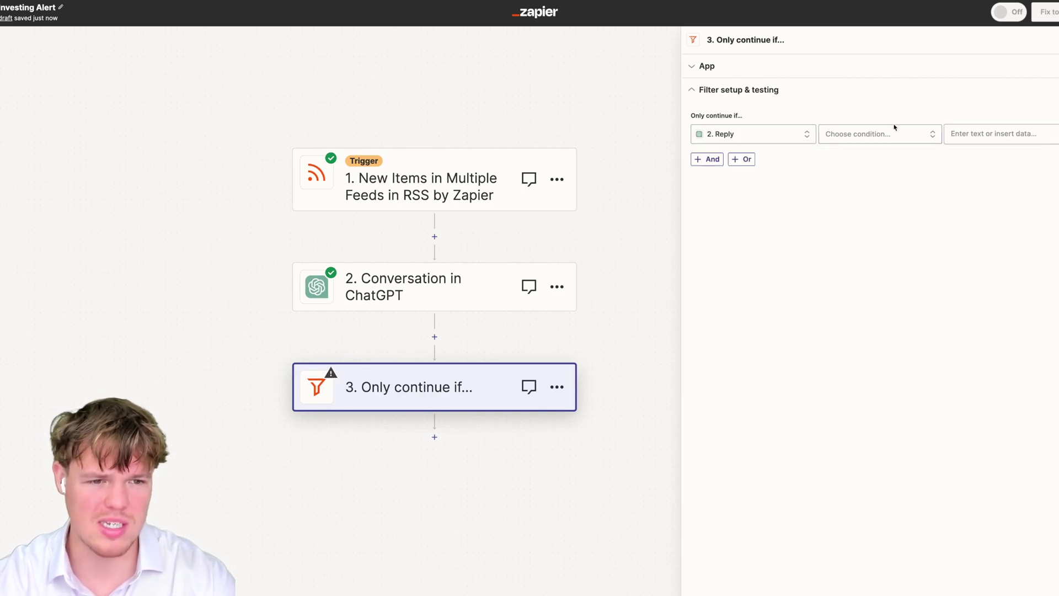
{"action": "left_click", "coordinate": [894, 133]}
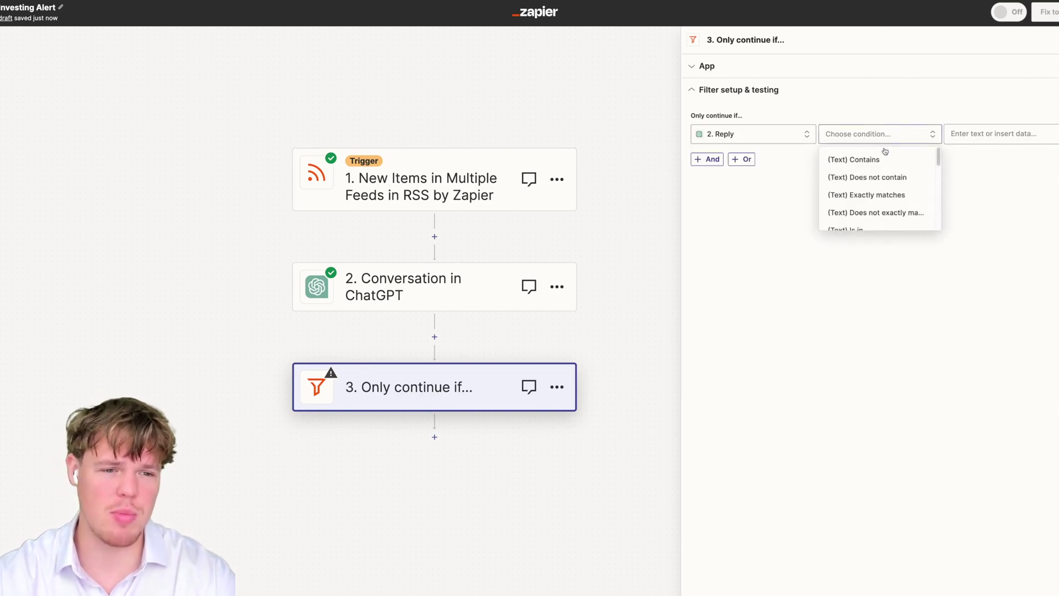
{"action": "left_click", "coordinate": [882, 195]}
{"action": "left_click", "coordinate": [971, 134]}
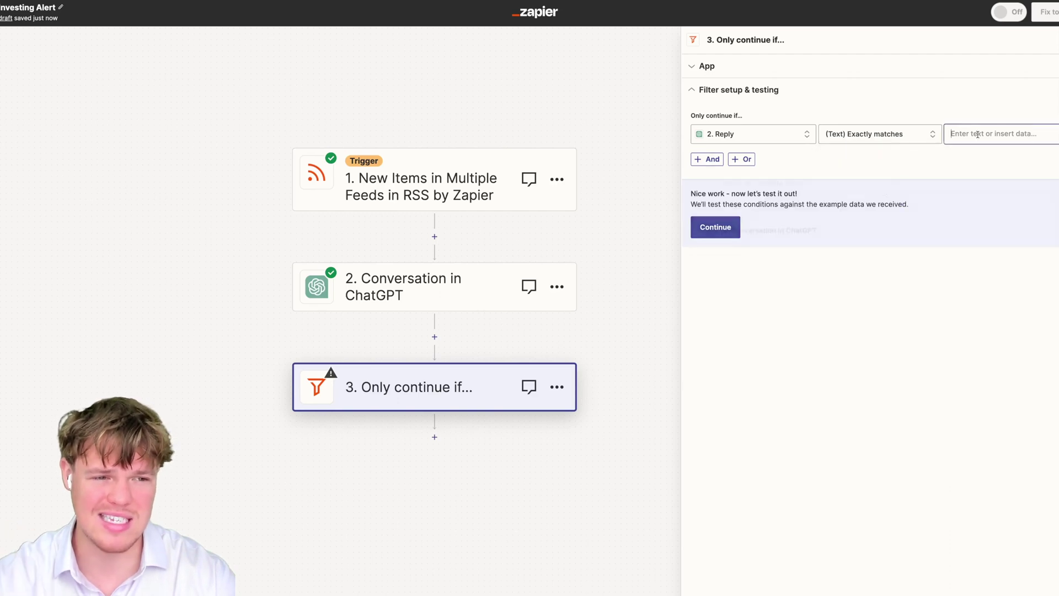
{"action": "type", "text": "Yes"}
{"action": "left_click", "coordinate": [715, 226]}
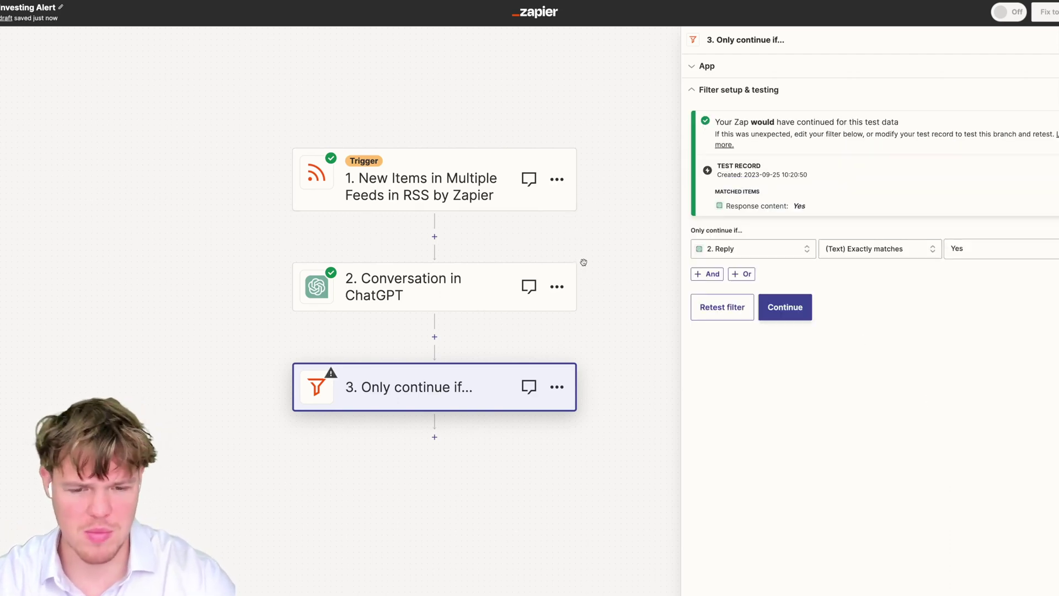
Add a Digest by Zapier step after the filter with the Append Entry and Schedule Digest event and proceed to its action fields
{"action": "scroll", "coordinate": [612, 300], "scroll_direction": "down", "scroll_amount": 2}
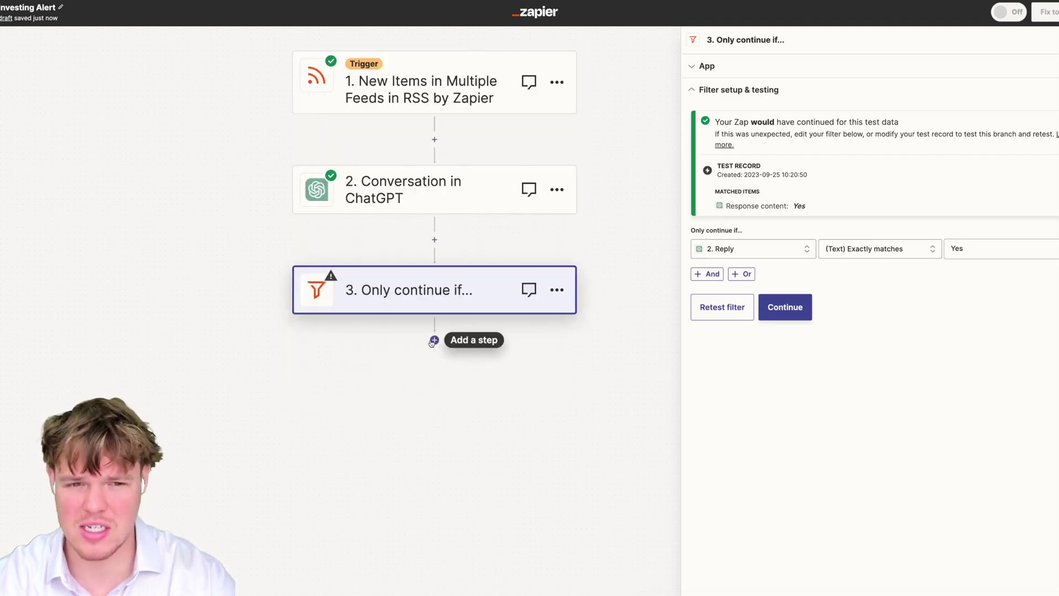
{"action": "scroll", "coordinate": [559, 353], "scroll_direction": "down", "scroll_amount": 1}
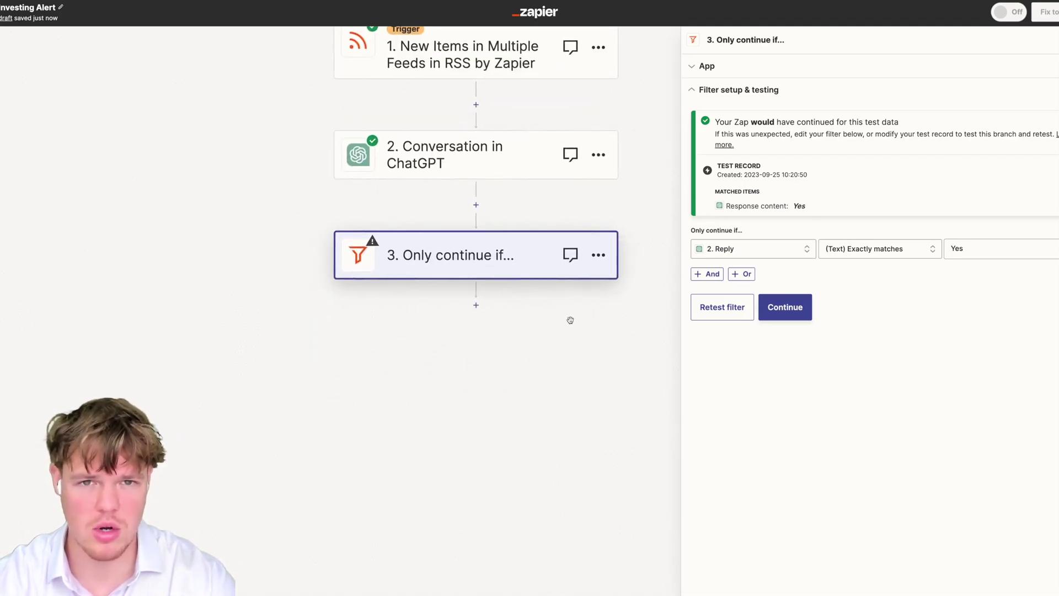
{"action": "left_click", "coordinate": [475, 302]}
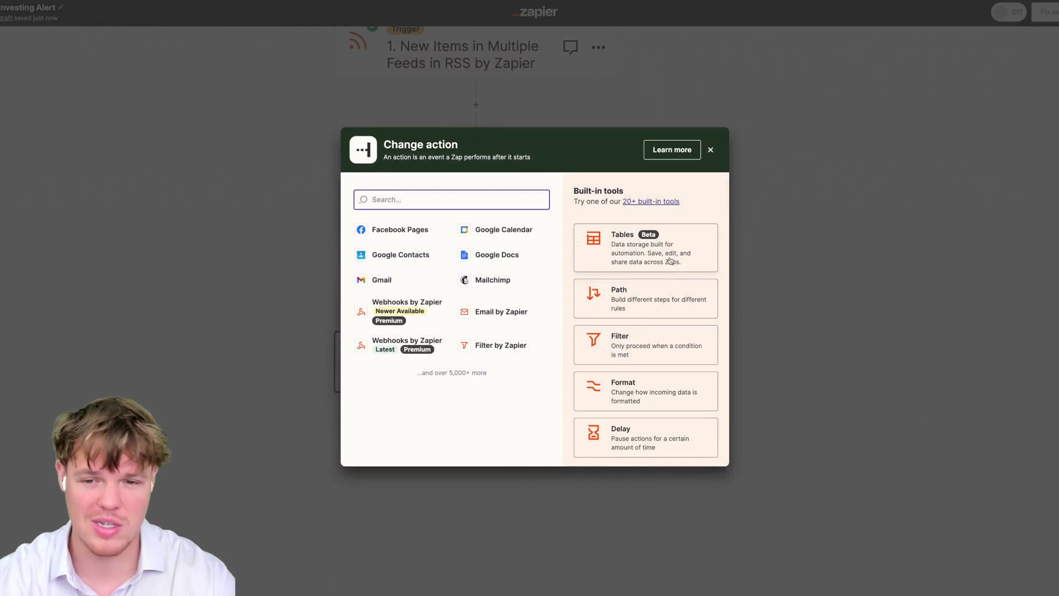
{"action": "type", "text": "dige"}
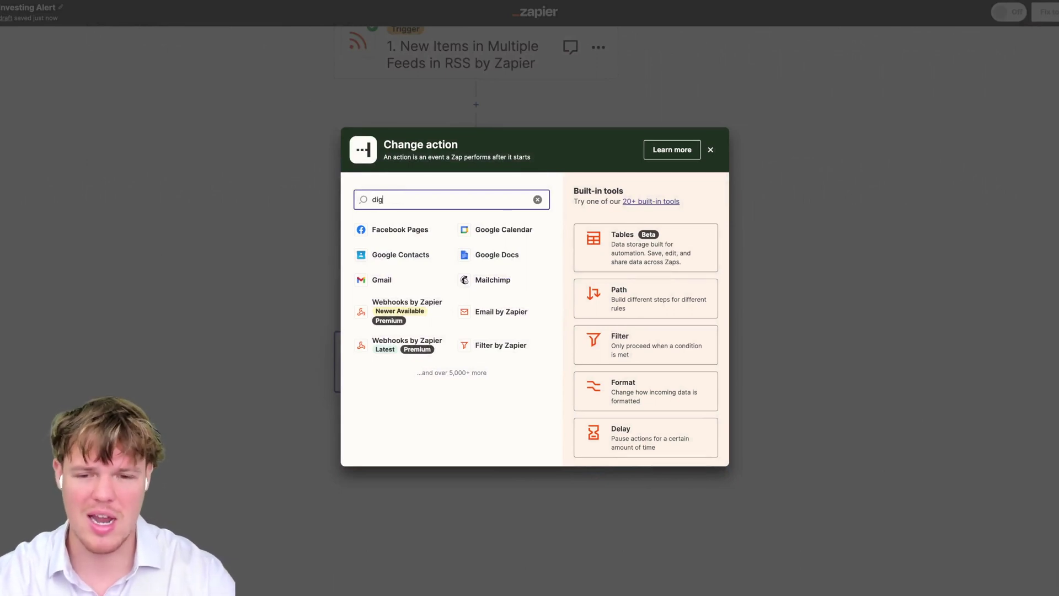
{"action": "left_click", "coordinate": [458, 241]}
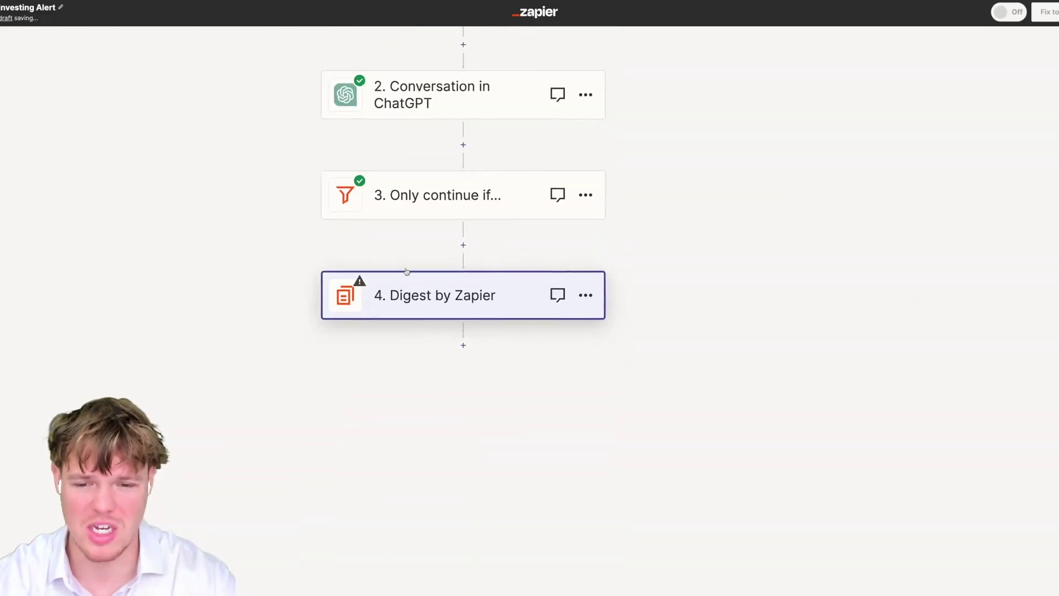
{"action": "left_click", "coordinate": [730, 146]}
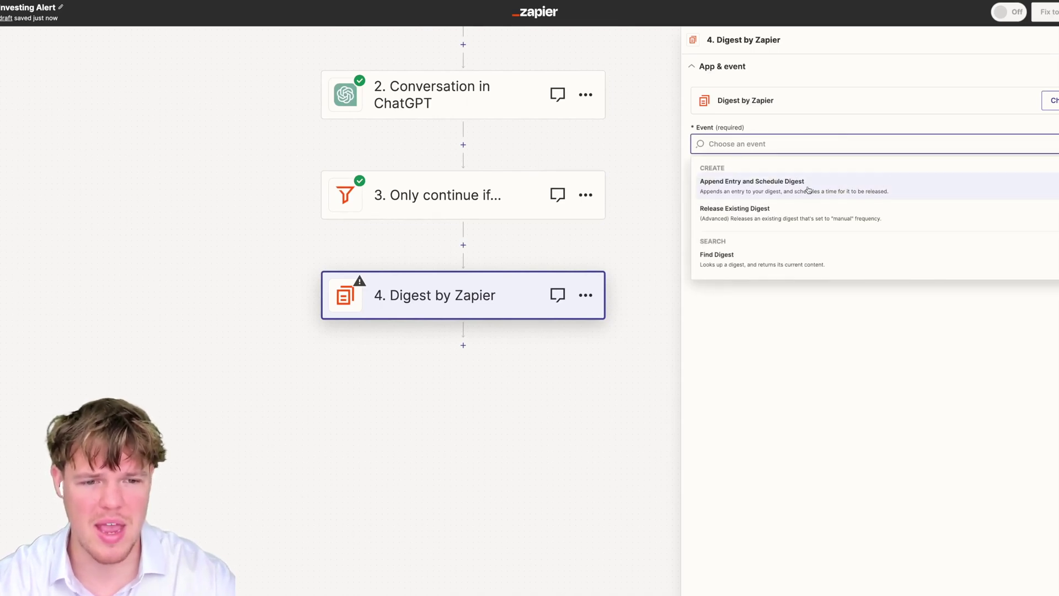
{"action": "left_click", "coordinate": [779, 190]}
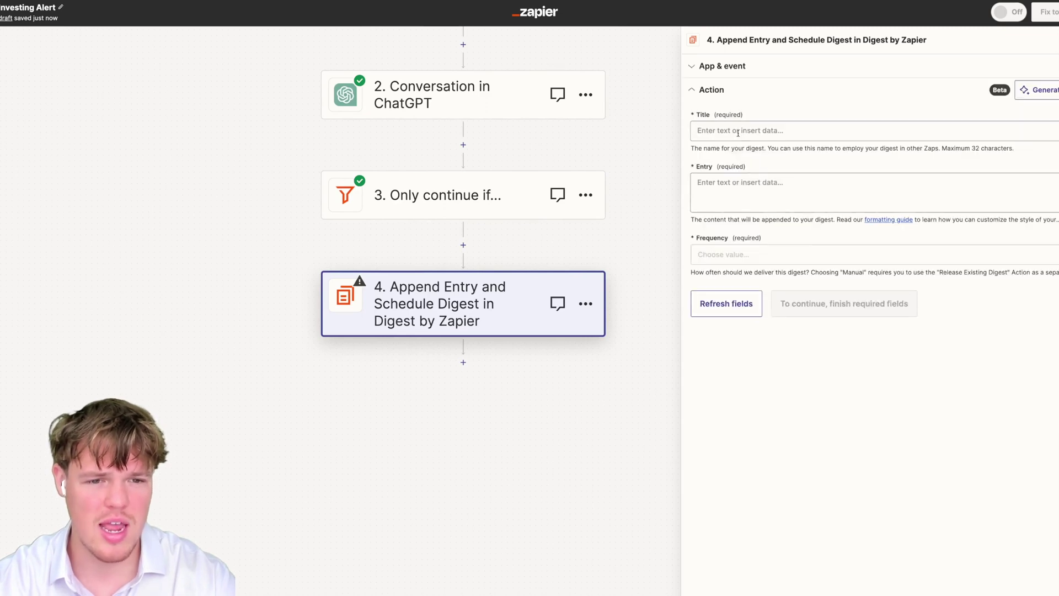
Title the digest "Barnes Noble Information"
{"action": "left_click", "coordinate": [769, 131]}
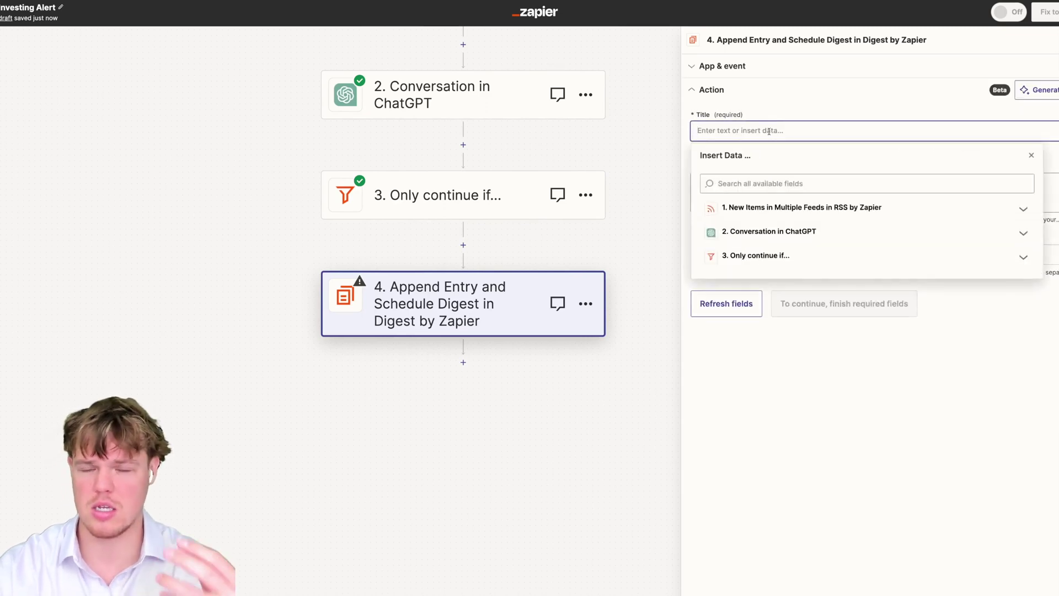
{"action": "type", "text": "Ba"}
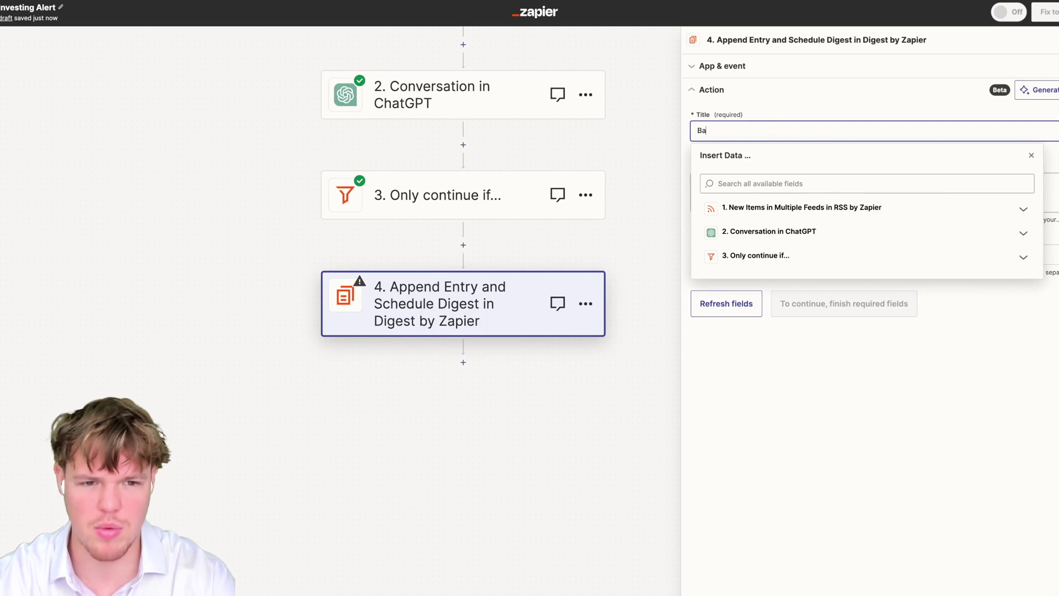
{"action": "type", "text": "rnes Noble Information"}
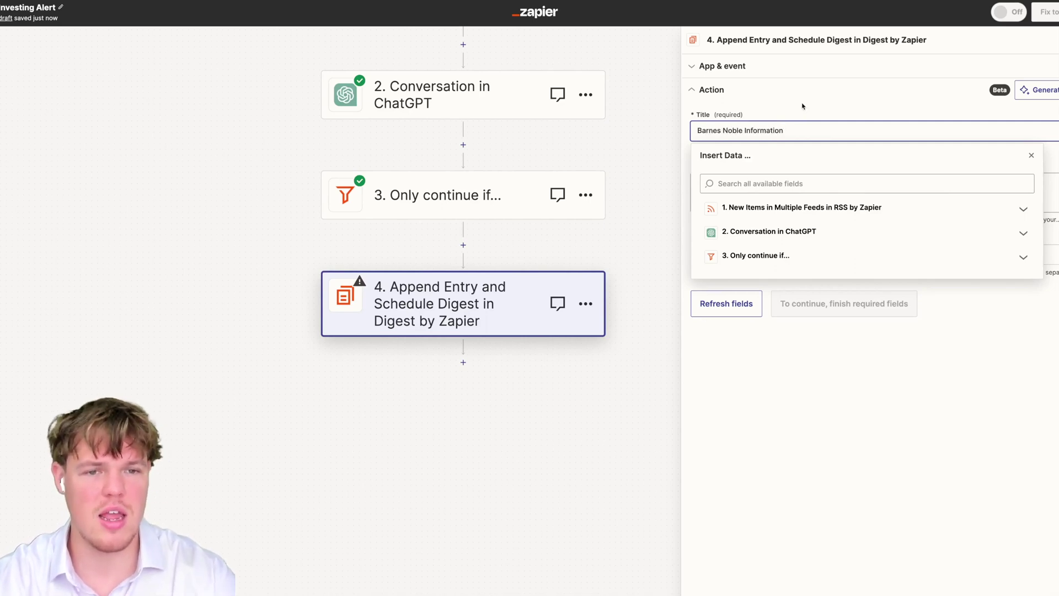
{"action": "left_click", "coordinate": [803, 106]}
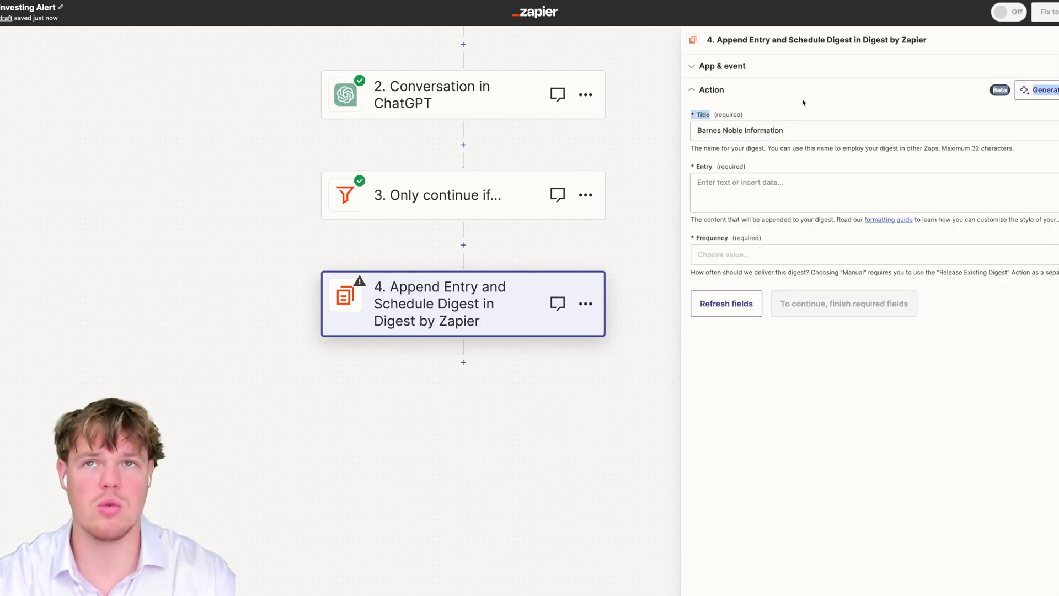
Fill the digest's Entry with the RSS item's Title and Link, separated by a hyphen
{"action": "left_click", "coordinate": [770, 186]}
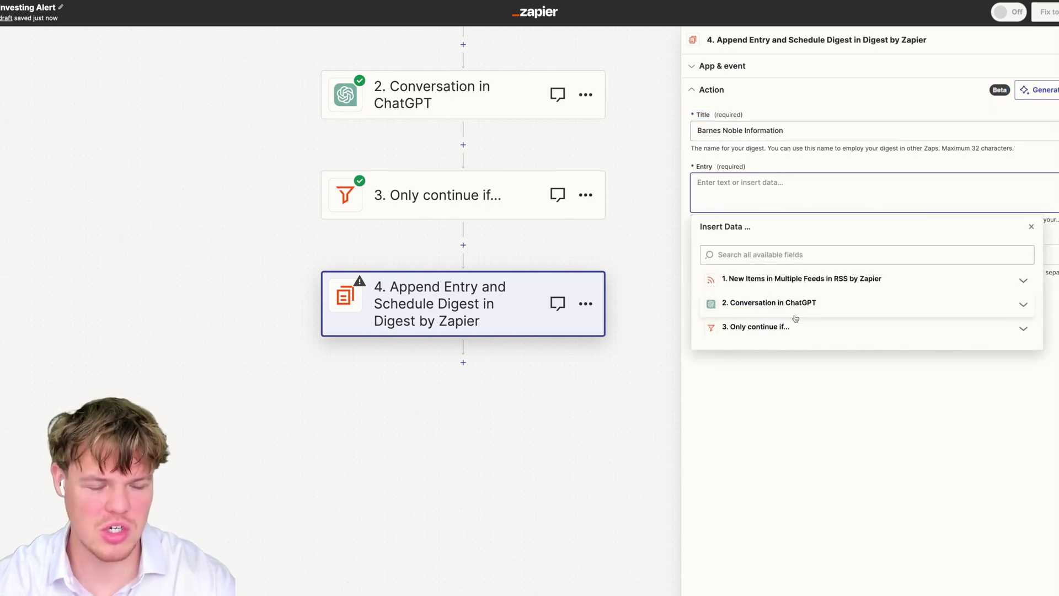
{"action": "left_click", "coordinate": [805, 280]}
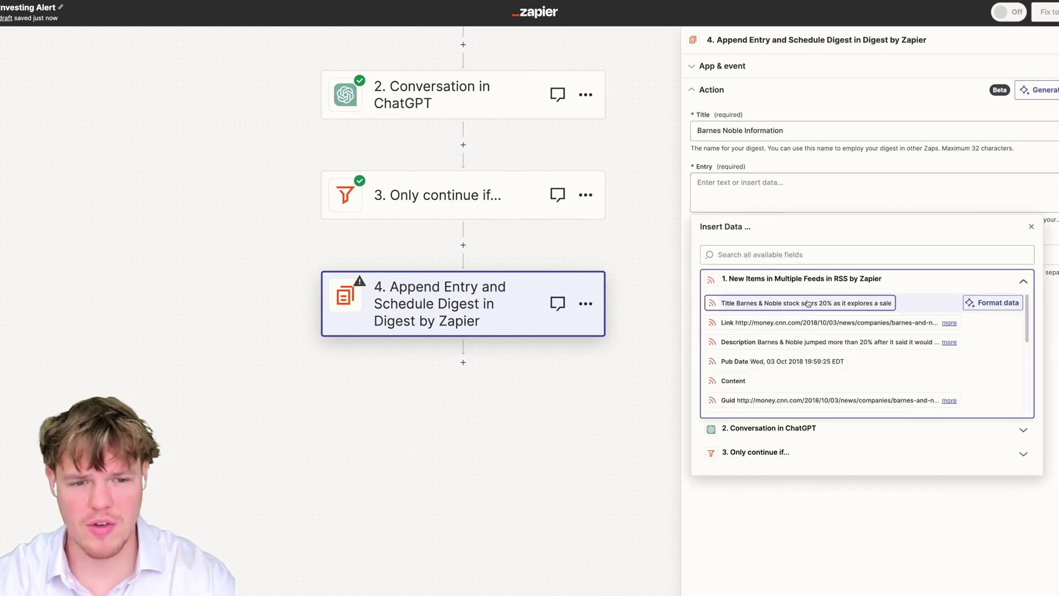
{"action": "left_click", "coordinate": [734, 182]}
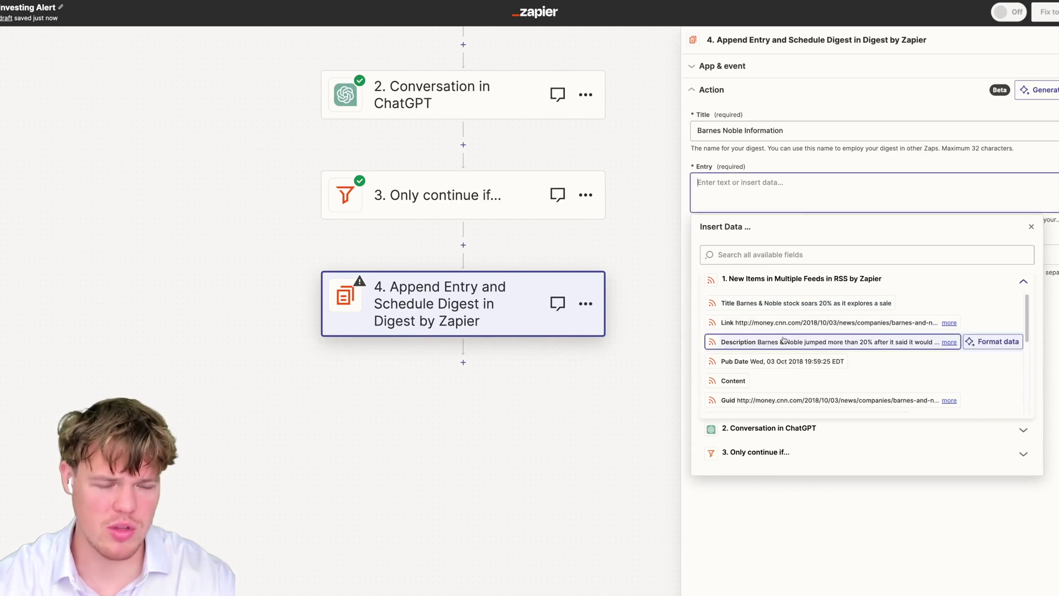
{"action": "left_click", "coordinate": [771, 306]}
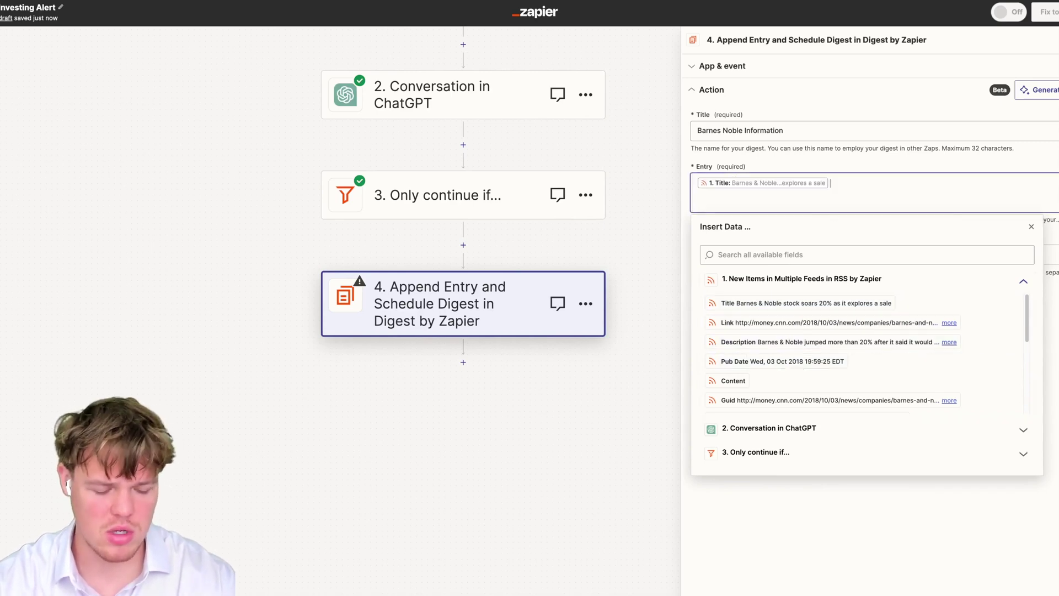
{"action": "left_click", "coordinate": [806, 322]}
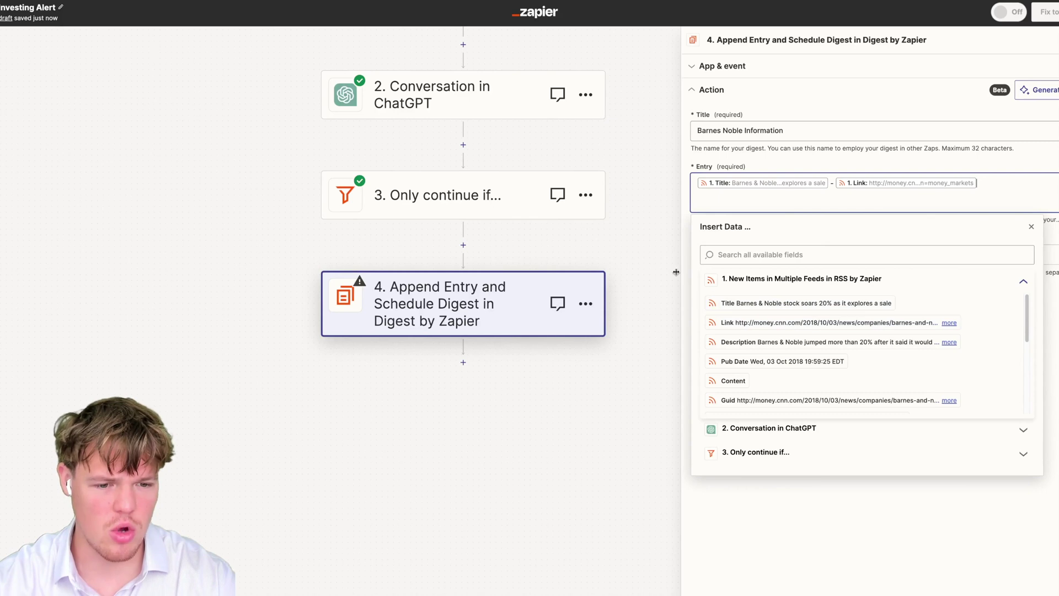
{"action": "left_click", "coordinate": [665, 179]}
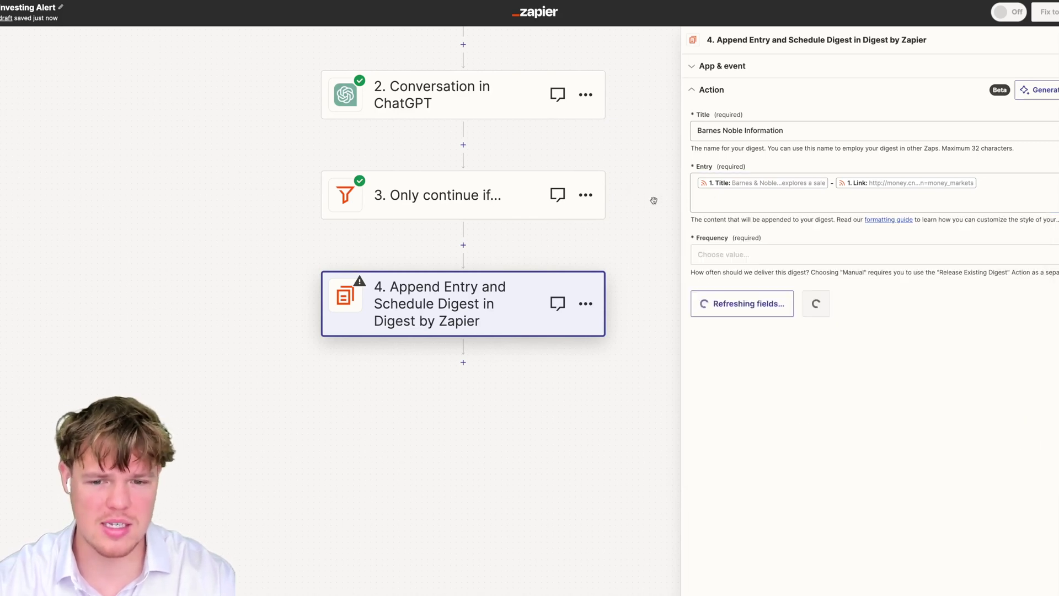
Schedule the digest with Weekly frequency, on sunday at 8am
{"action": "left_click", "coordinate": [784, 259]}
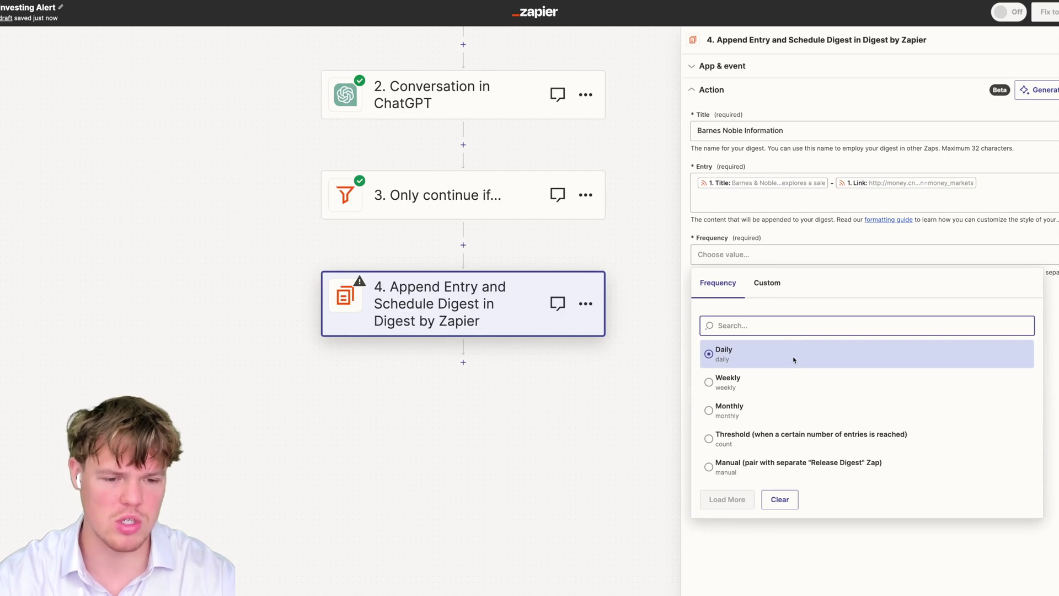
{"action": "left_click", "coordinate": [777, 380]}
{"action": "left_click", "coordinate": [782, 307]}
{"action": "scroll", "coordinate": [760, 434], "scroll_direction": "down", "scroll_amount": 1}
{"action": "scroll", "coordinate": [760, 435], "scroll_direction": "down", "scroll_amount": 3}
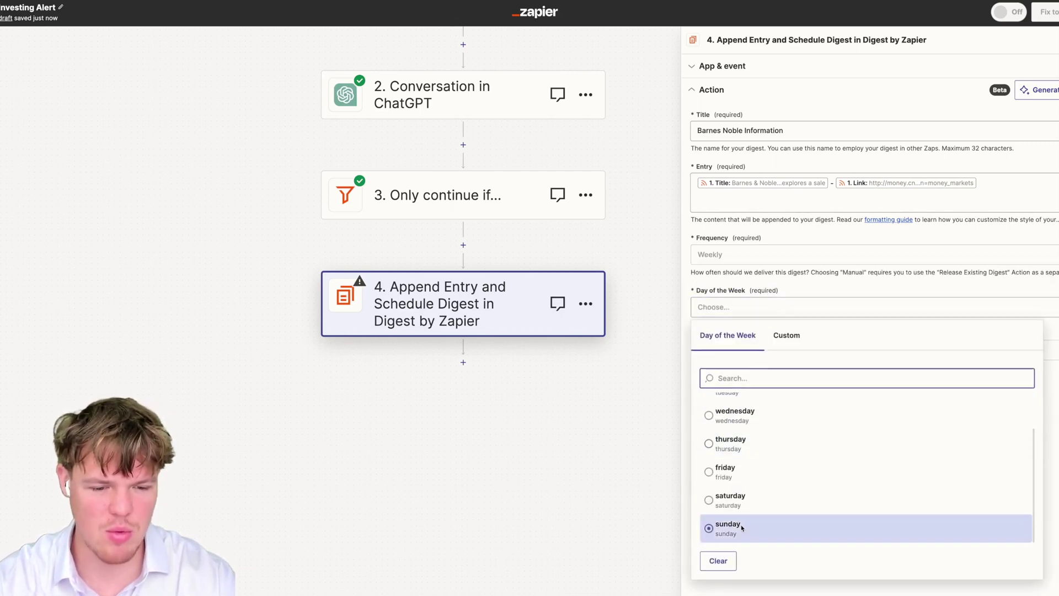
{"action": "left_click", "coordinate": [761, 525]}
{"action": "left_click", "coordinate": [773, 352]}
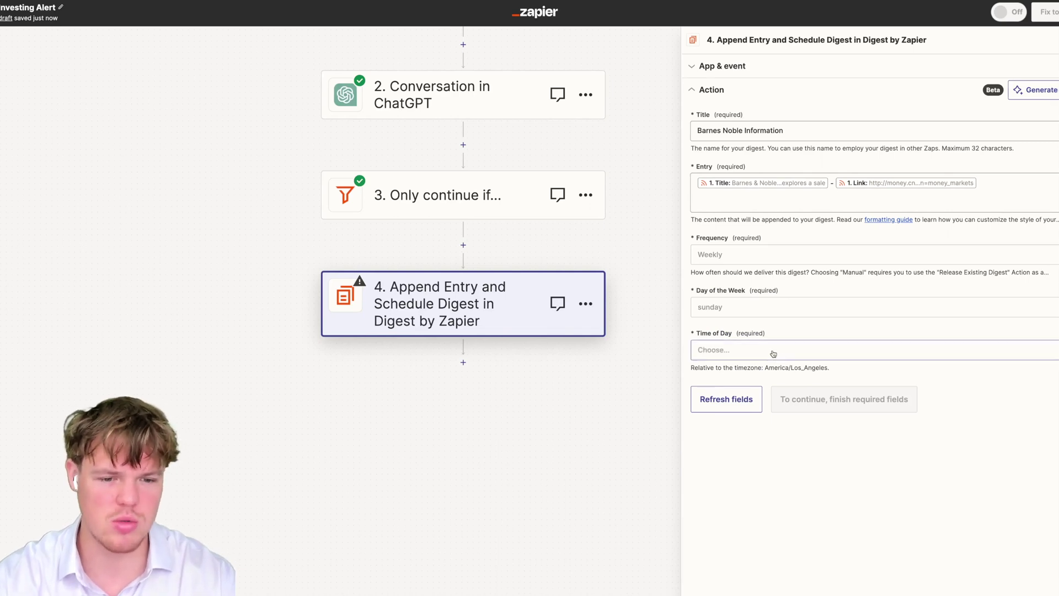
{"action": "scroll", "coordinate": [750, 463], "scroll_direction": "down", "scroll_amount": 2}
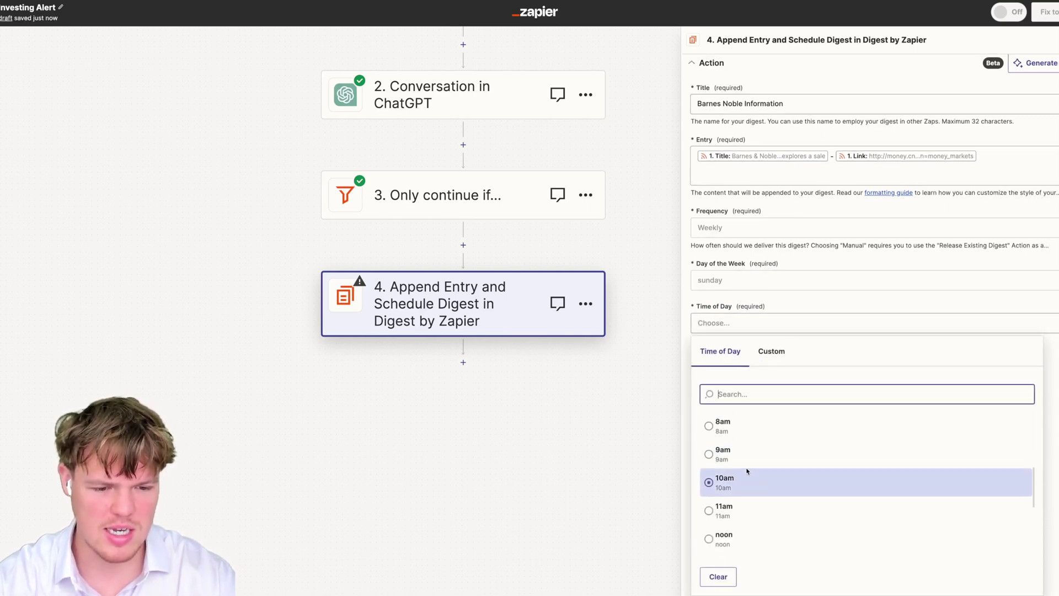
{"action": "left_click", "coordinate": [745, 460]}
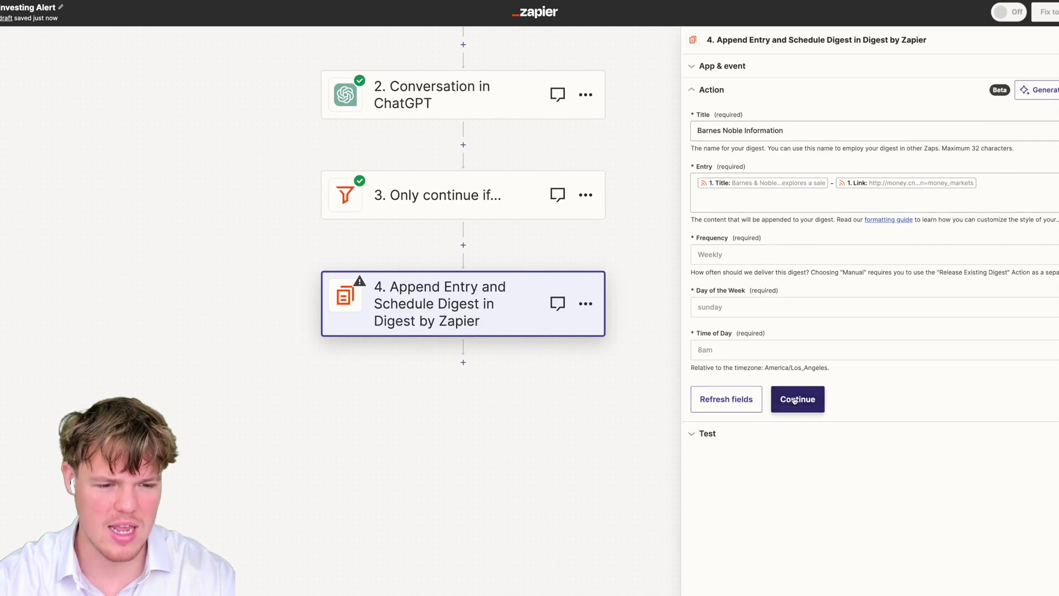
Test the digest step, retest it twice to append more sample entries, and check the accumulated entries in the result
{"action": "left_click", "coordinate": [796, 399]}
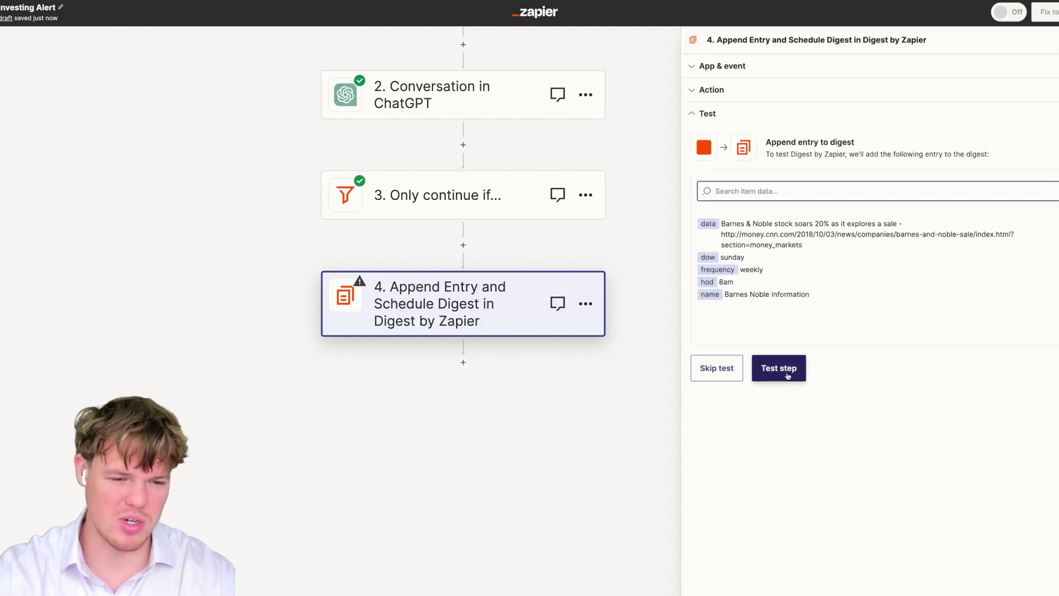
{"action": "left_click", "coordinate": [788, 375]}
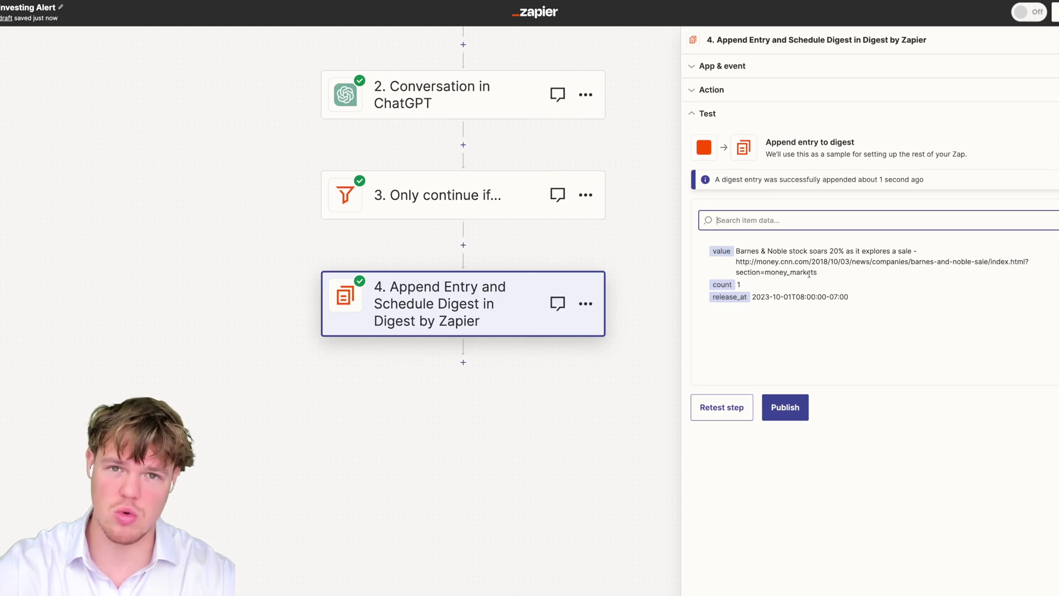
{"action": "left_click", "coordinate": [728, 406]}
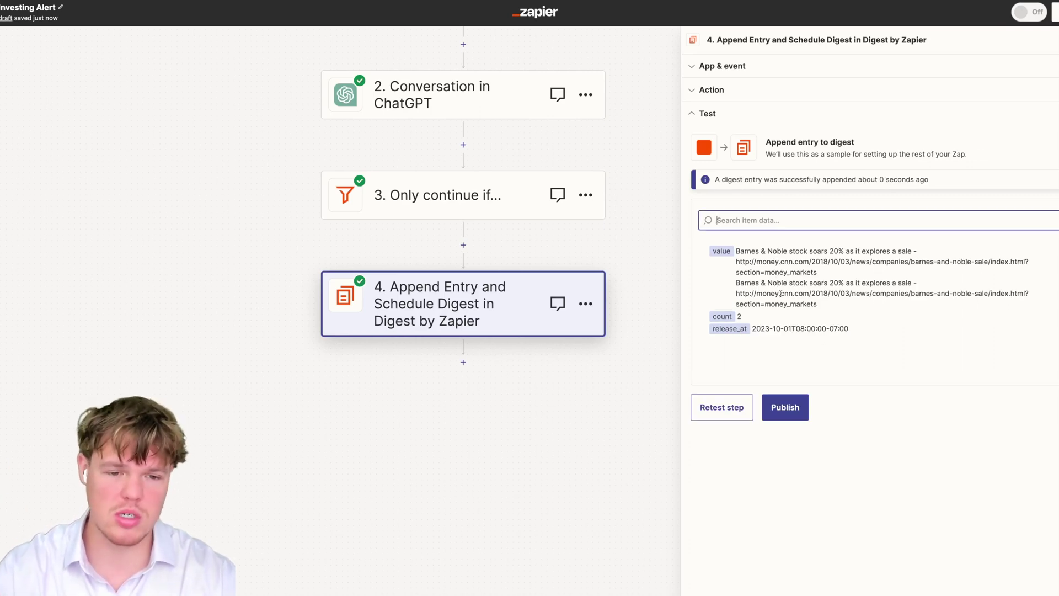
{"action": "scroll", "coordinate": [582, 242], "scroll_direction": "up", "scroll_amount": 3}
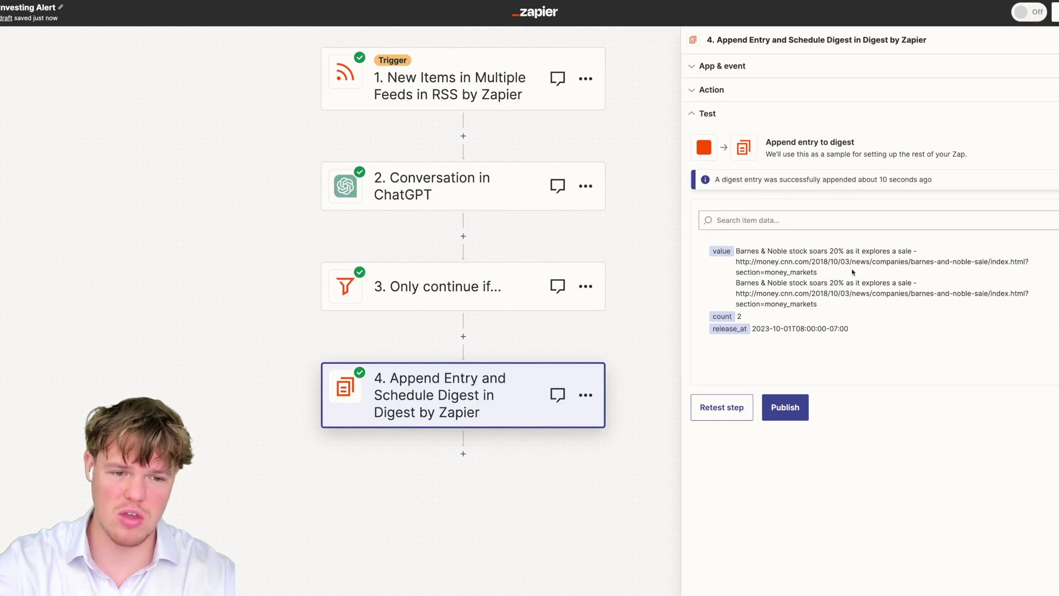
{"action": "left_click_drag", "start_coordinate": [817, 272], "coordinate": [752, 250]}
{"action": "left_click", "coordinate": [731, 406]}
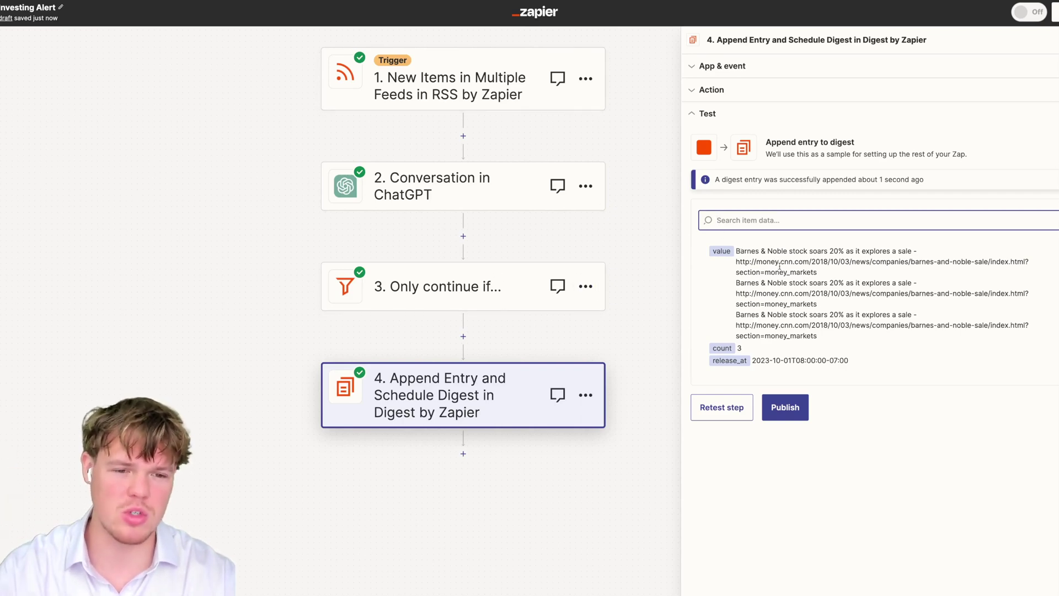
{"action": "left_click_drag", "start_coordinate": [736, 253], "coordinate": [815, 274]}
{"action": "left_click_drag", "start_coordinate": [737, 283], "coordinate": [826, 305]}
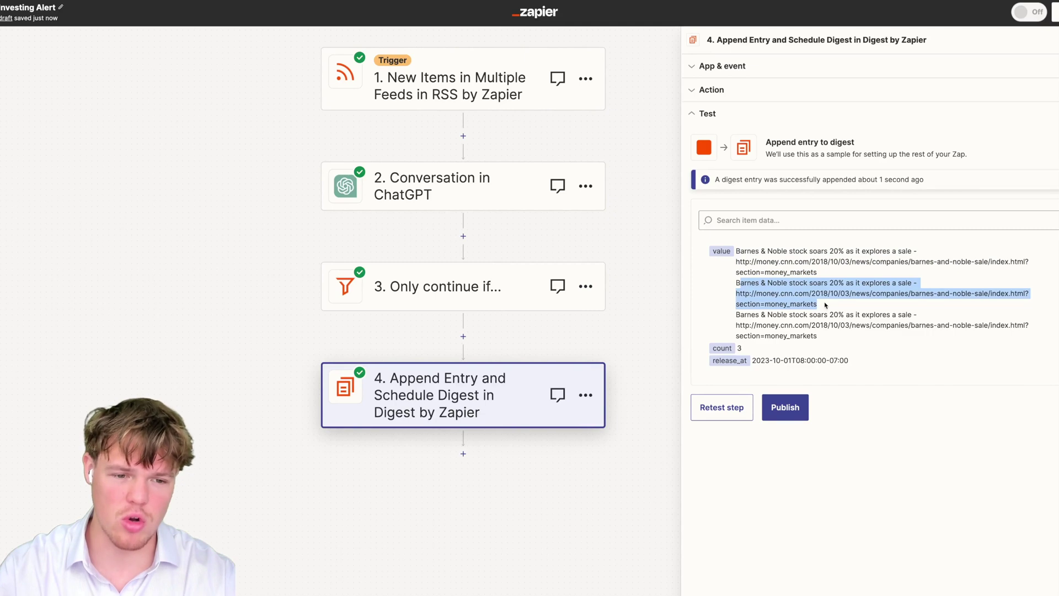
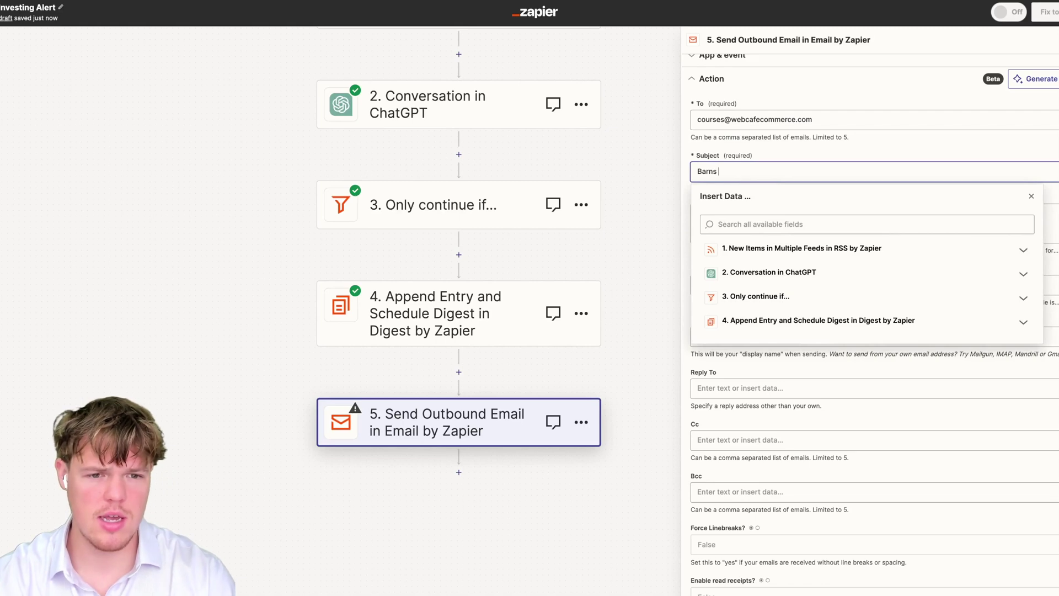
Set the outbound email's subject to "Barns and Noble Digest" and its body to the Current Digest data from step 4
{"action": "type", "text": "oble"}
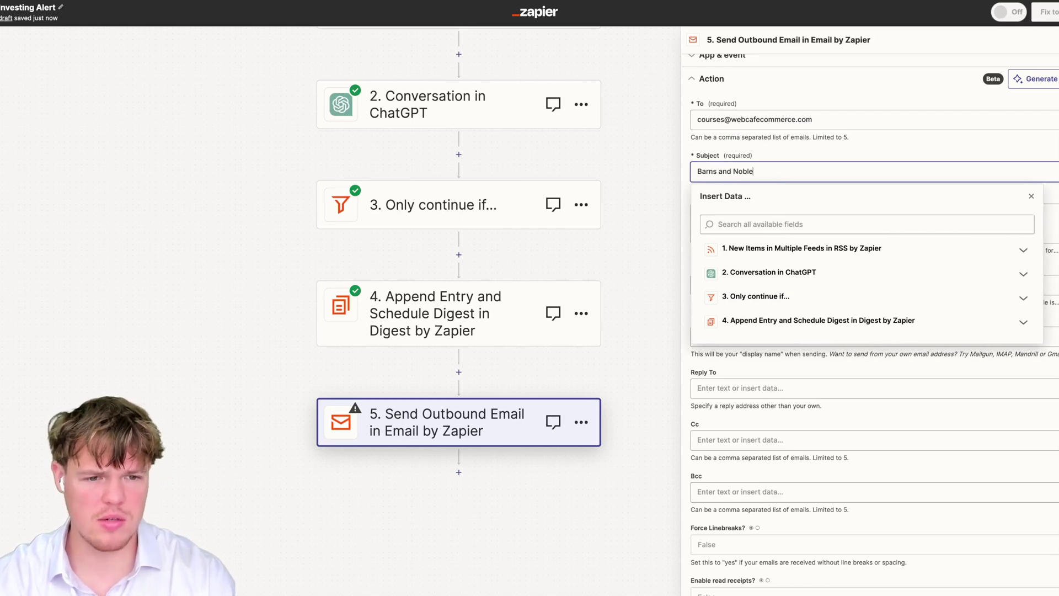
{"action": "type", "text": " Digest"}
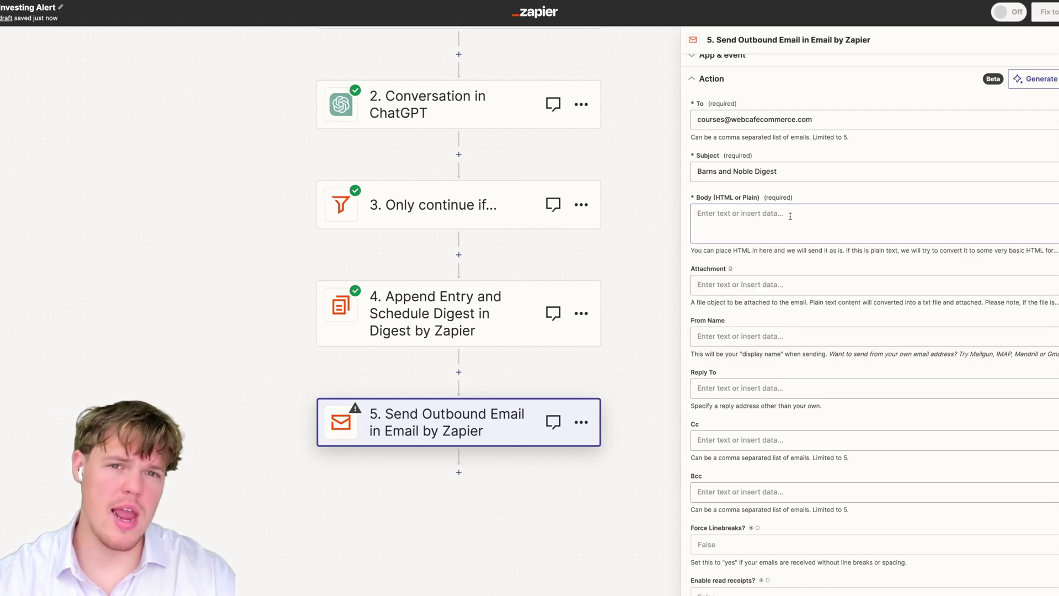
{"action": "left_click", "coordinate": [751, 213]}
{"action": "left_click", "coordinate": [794, 378]}
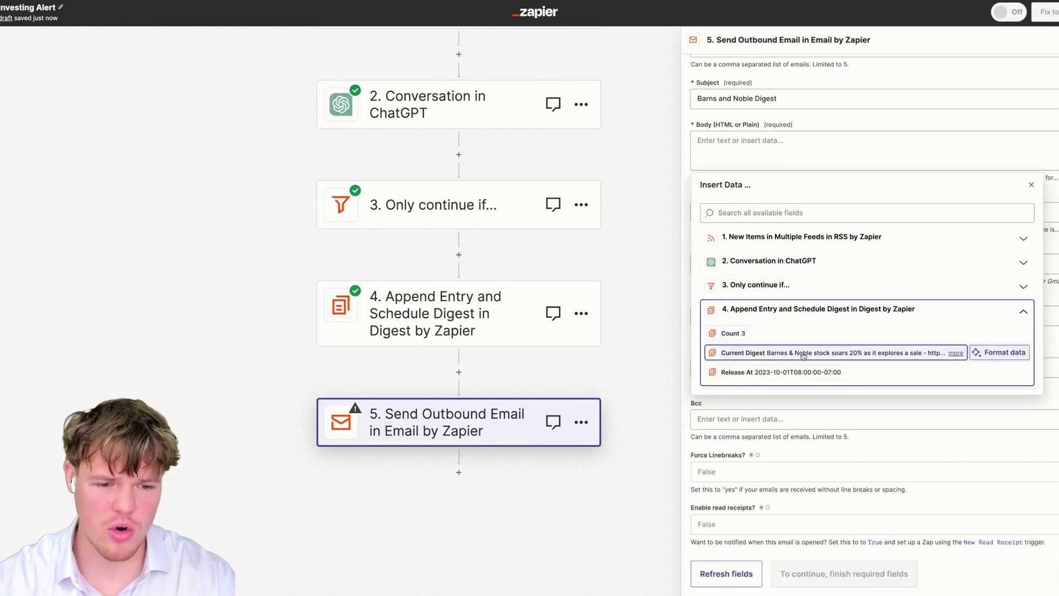
{"action": "left_click", "coordinate": [804, 356]}
{"action": "left_click", "coordinate": [937, 114]}
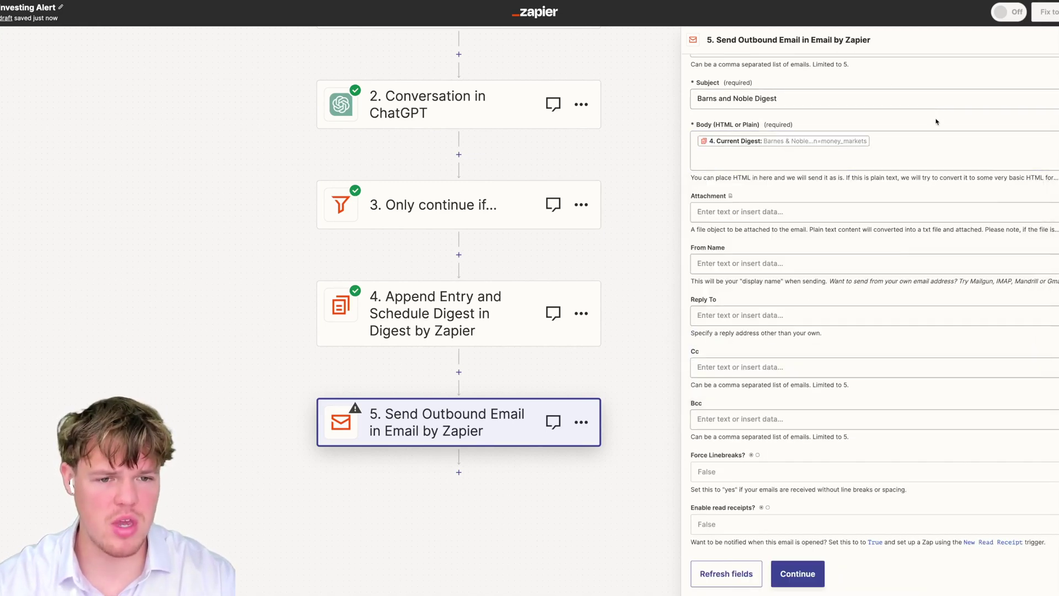
Keep the remaining outbound email fields as they are and test the step to send a sample email
{"action": "scroll", "coordinate": [806, 165], "scroll_direction": "down", "scroll_amount": 1}
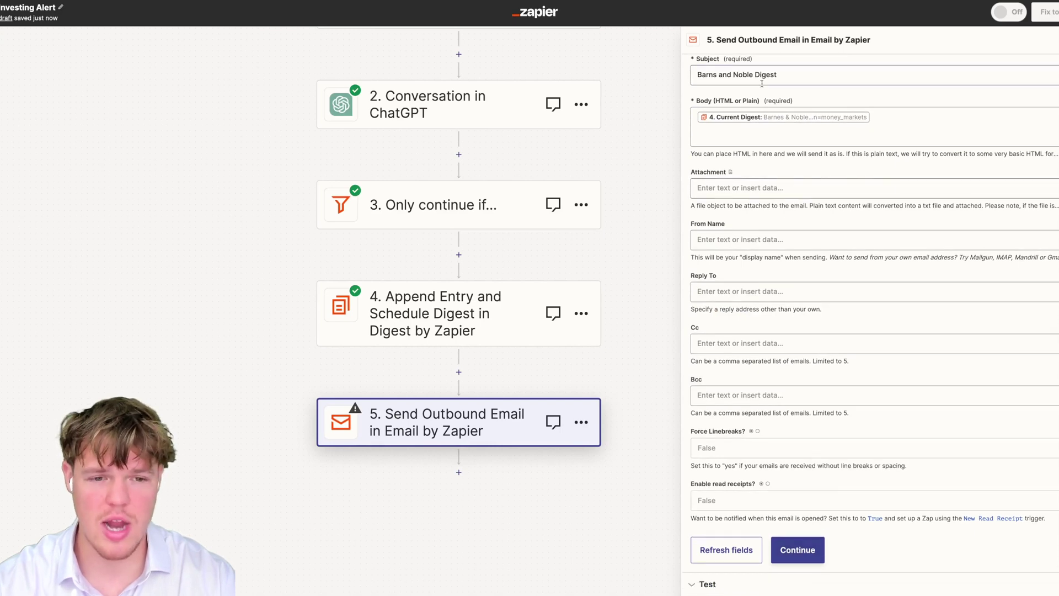
{"action": "left_click", "coordinate": [798, 550]}
{"action": "left_click", "coordinate": [783, 496]}
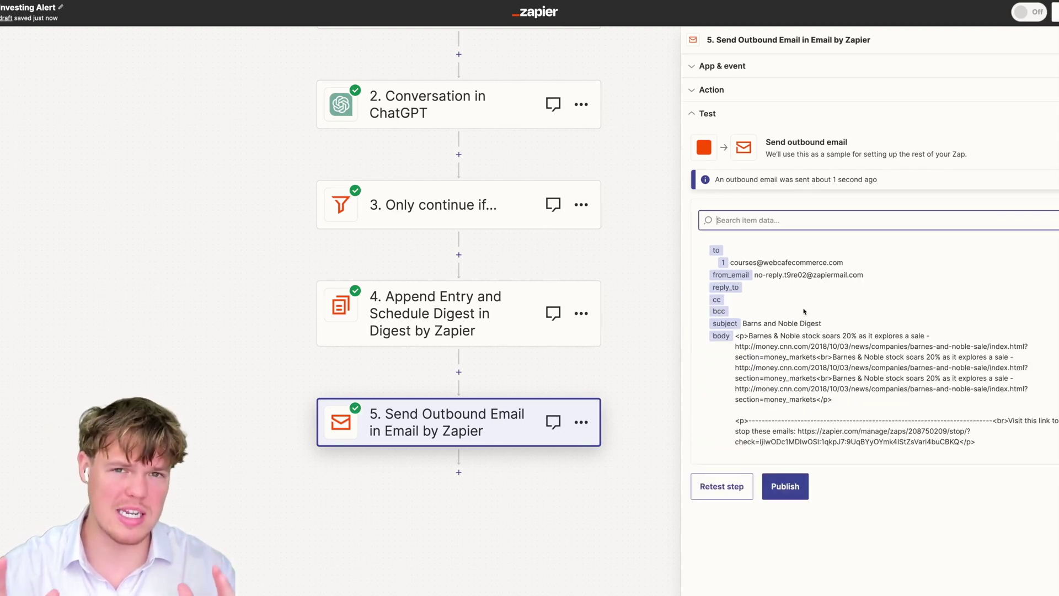
{"action": "scroll", "coordinate": [622, 158], "scroll_direction": "up", "scroll_amount": 5}
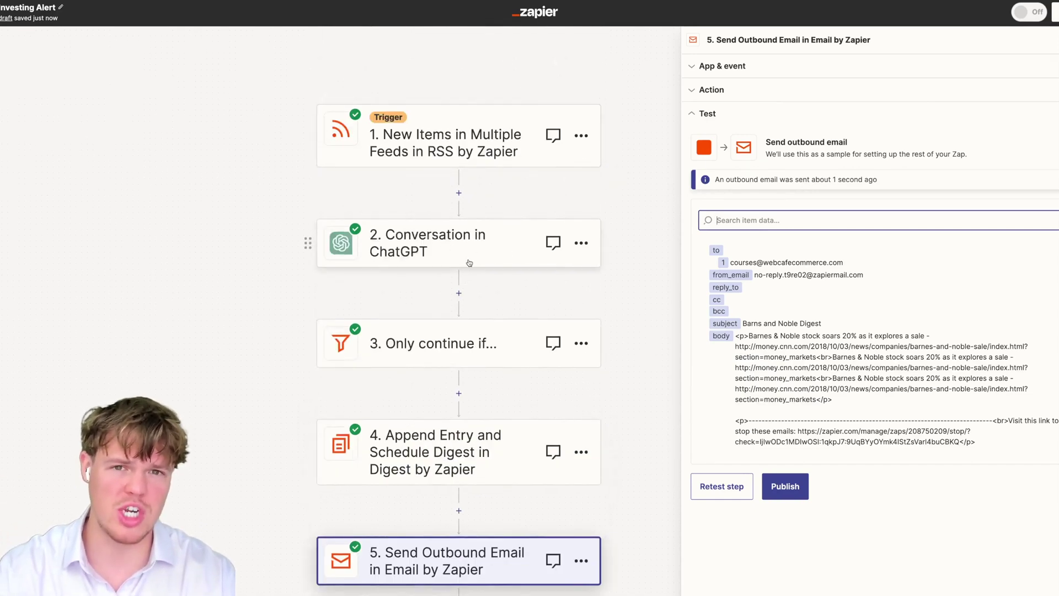
{"action": "scroll", "coordinate": [469, 263], "scroll_direction": "down", "scroll_amount": 2}
{"action": "scroll", "coordinate": [474, 298], "scroll_direction": "down", "scroll_amount": 1}
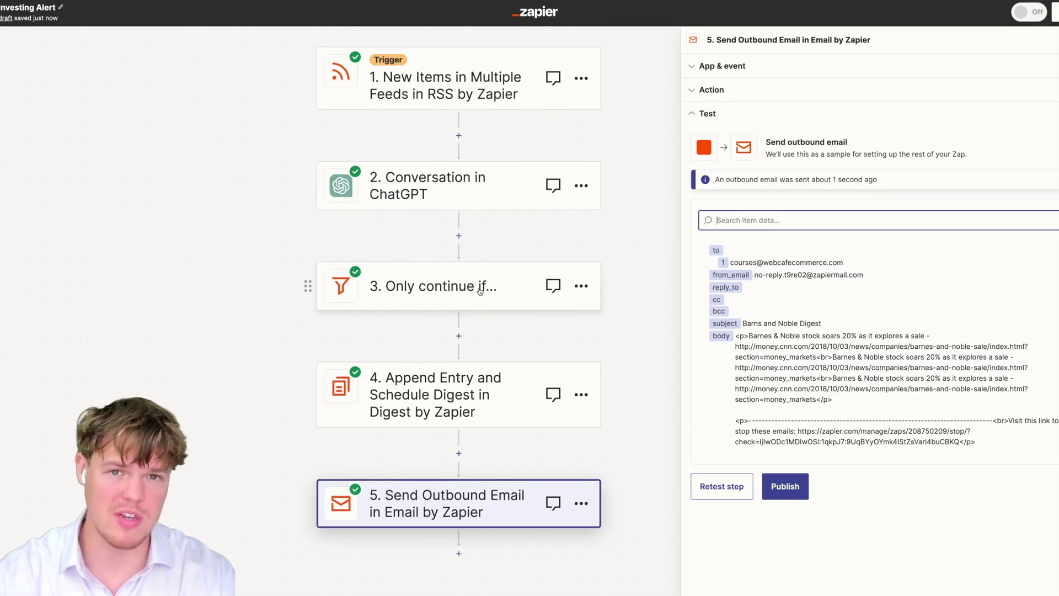
{"action": "scroll", "coordinate": [480, 290], "scroll_direction": "down", "scroll_amount": 1}
{"action": "scroll", "coordinate": [461, 380], "scroll_direction": "down", "scroll_amount": 2}
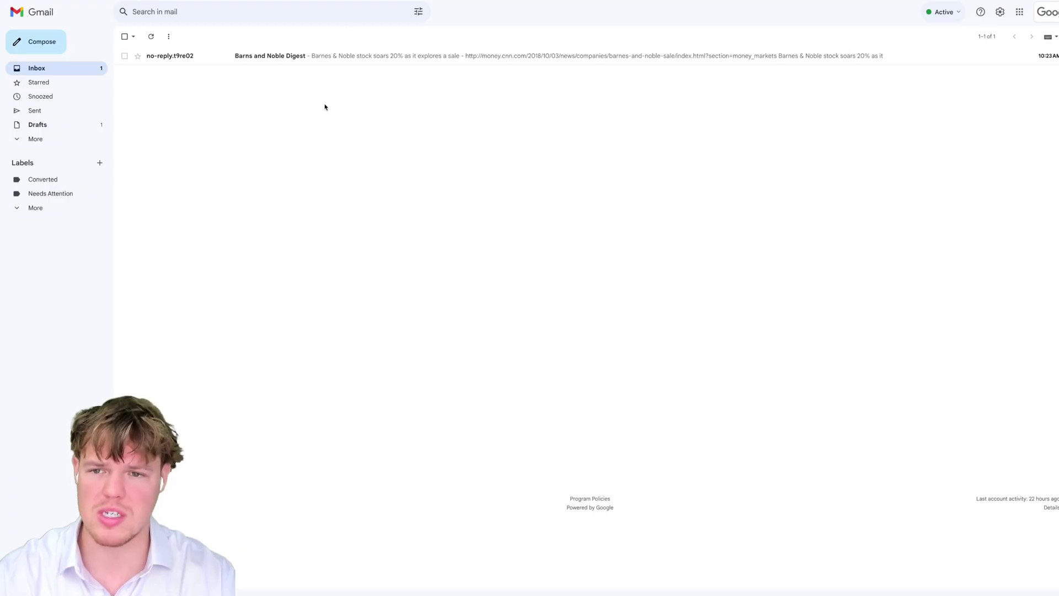
In the Gmail inbox, open the "Barns and Noble Digest" email, check its first article link, and return to the email
{"action": "left_click", "coordinate": [298, 57]}
{"action": "left_click_drag", "start_coordinate": [181, 114], "coordinate": [245, 130]}
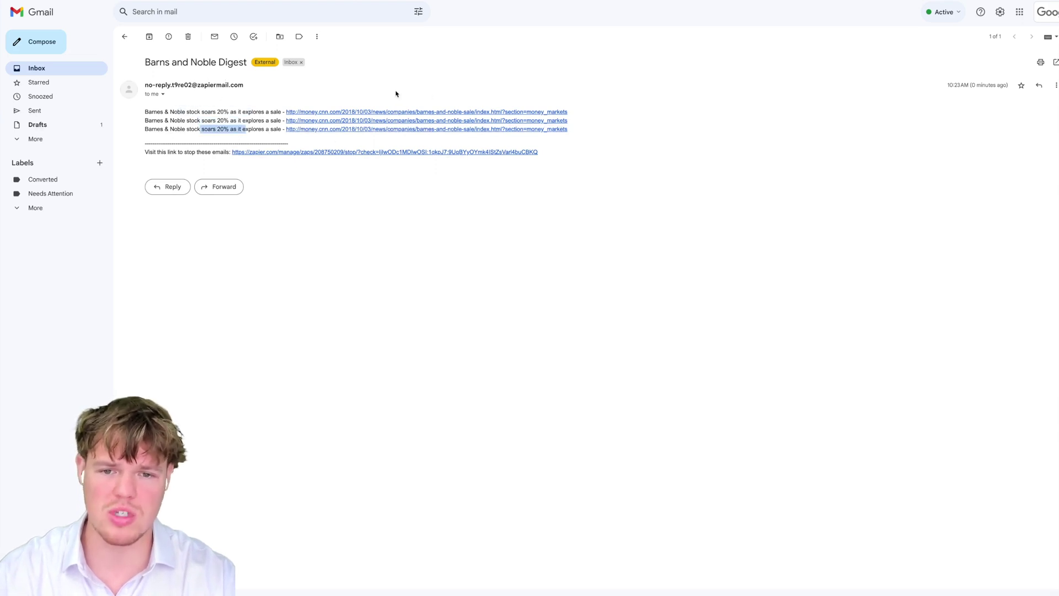
{"action": "left_click", "coordinate": [376, 114]}
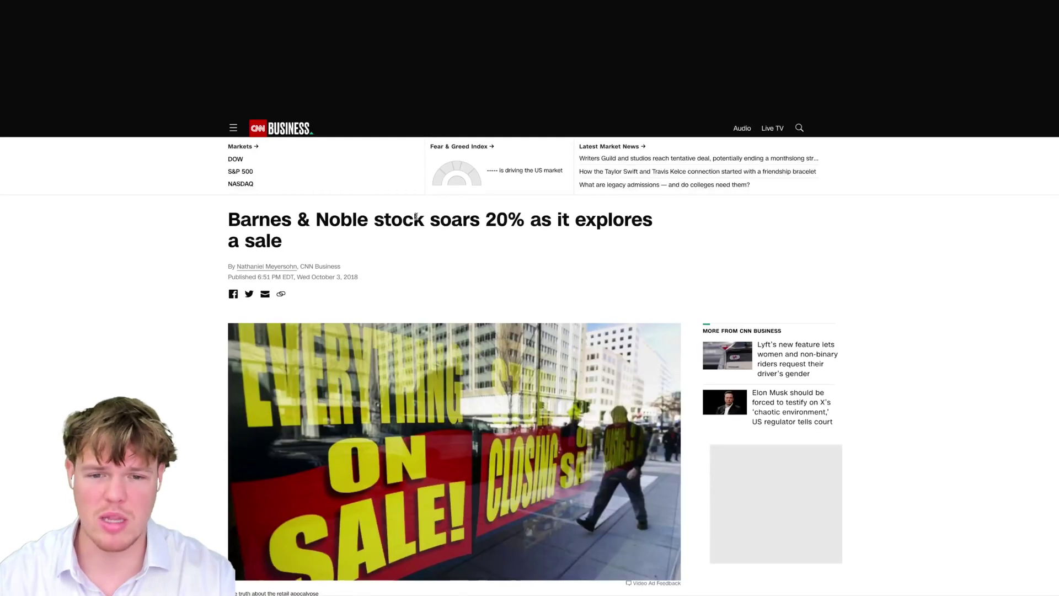
{"action": "scroll", "coordinate": [416, 217], "scroll_direction": "down", "scroll_amount": 4}
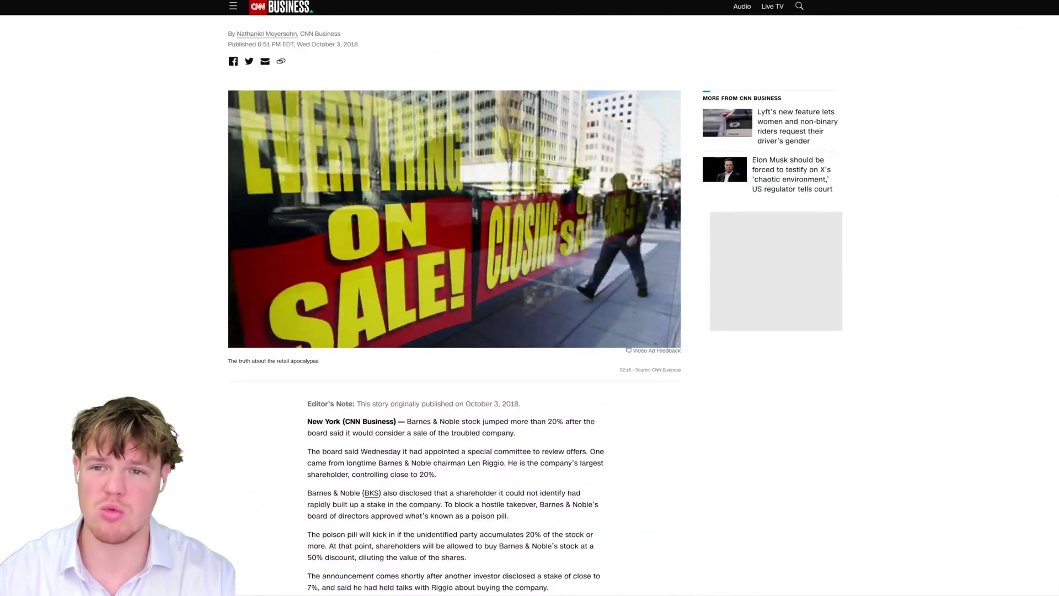
{"action": "key", "text": "ctrl+w"}
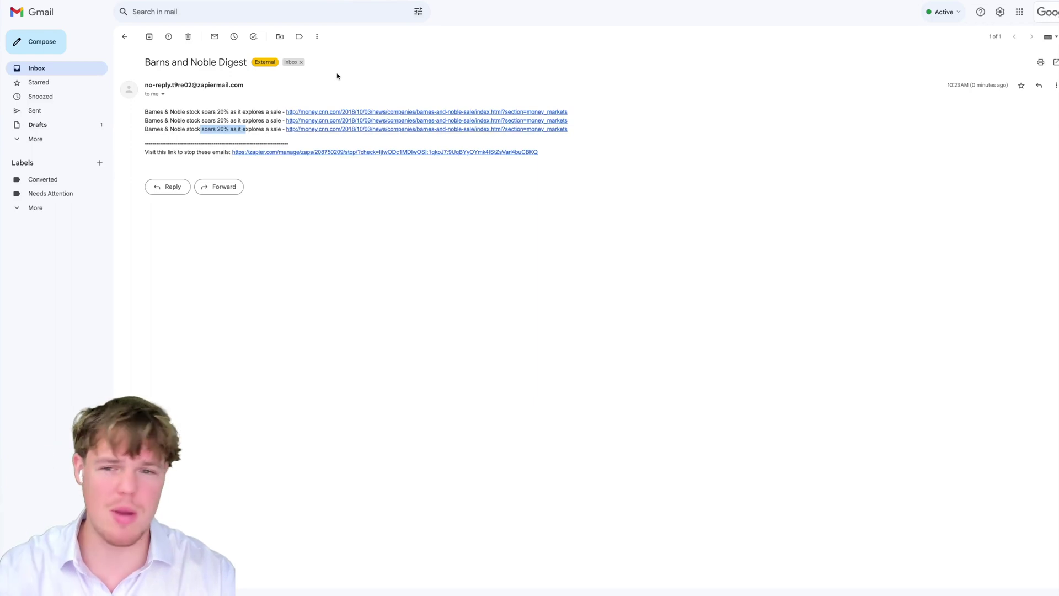
Delete the "Barns and Noble Digest" email in Gmail and return to the Investing Alert Zap in Zapier
{"action": "left_click", "coordinate": [188, 36]}
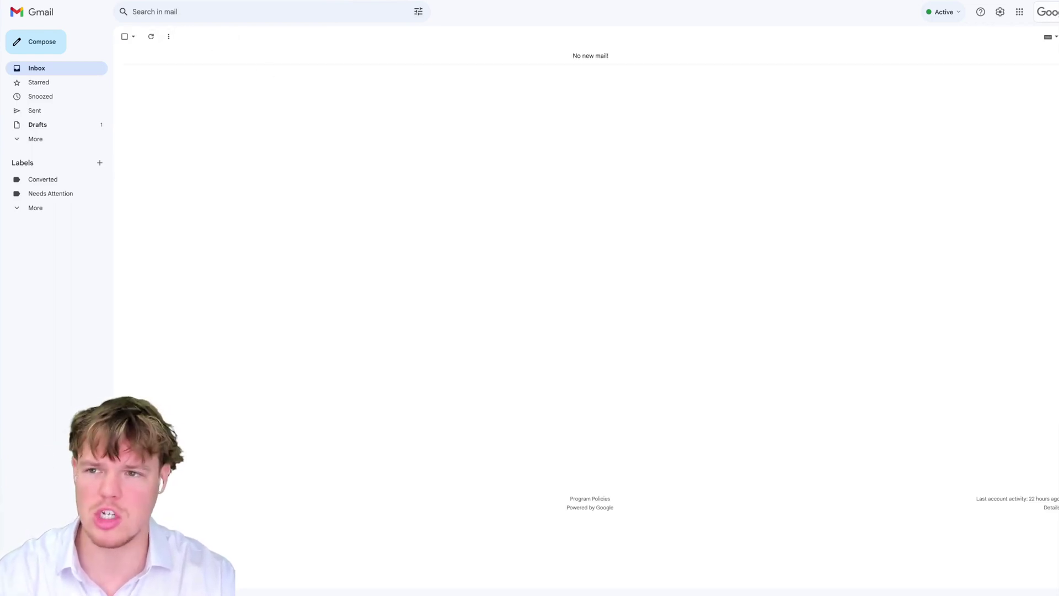
{"action": "key", "text": "ctrl+w"}
{"action": "left_click_drag", "start_coordinate": [208, 315], "coordinate": [182, 296]}
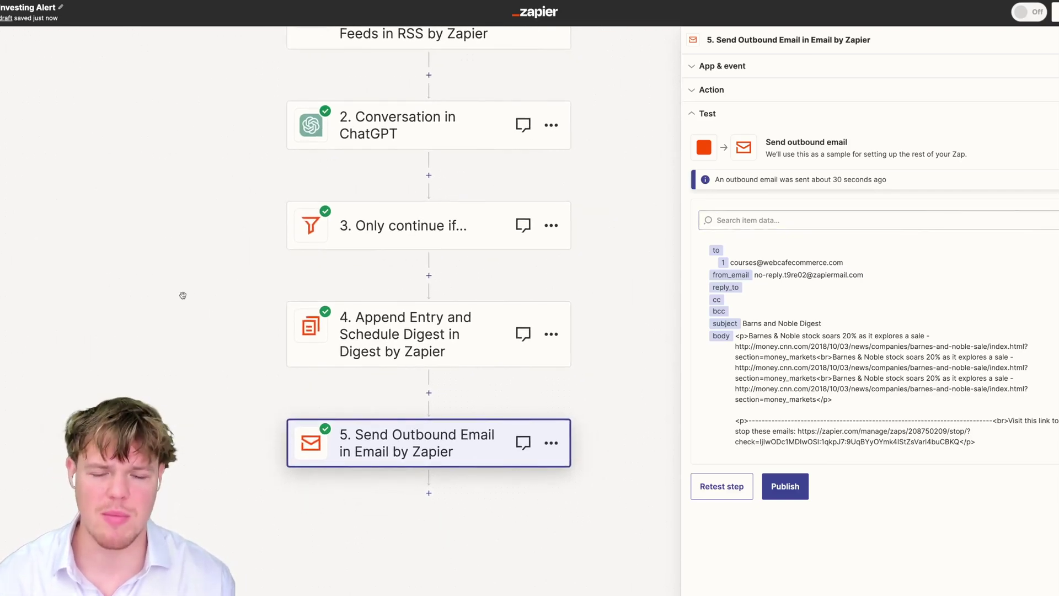
{"action": "left_click_drag", "start_coordinate": [160, 292], "coordinate": [127, 250]}
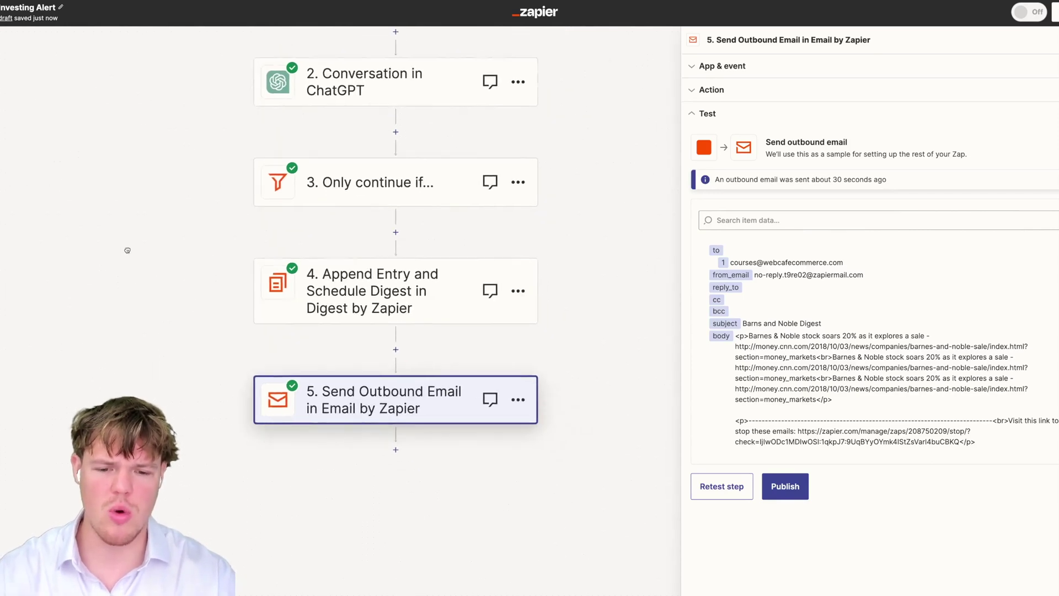
Delete step 5, Send Outbound Email in Email by Zapier, from the Investing Alert Zap
{"action": "left_click", "coordinate": [517, 404]}
{"action": "left_click", "coordinate": [574, 483]}
{"action": "left_click", "coordinate": [574, 484]}
{"action": "left_click_drag", "start_coordinate": [611, 394], "coordinate": [711, 452]}
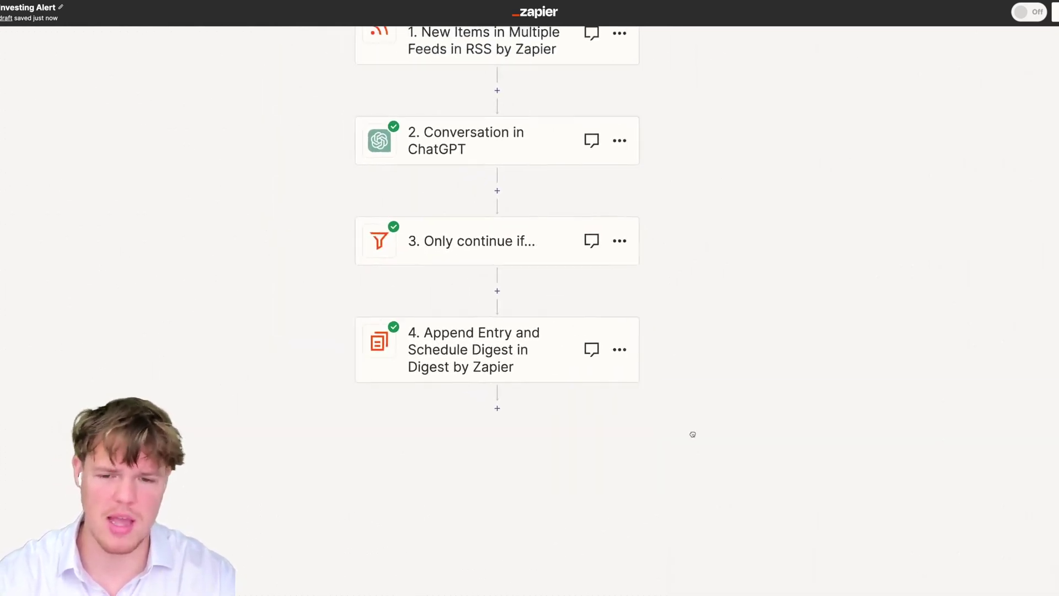
Set the frequency of digest step 4 to Manual (pair with separate "Release Digest" Zap) and remove its extra fields
{"action": "left_click", "coordinate": [511, 349]}
{"action": "left_click", "coordinate": [852, 144]}
{"action": "left_click", "coordinate": [847, 128]}
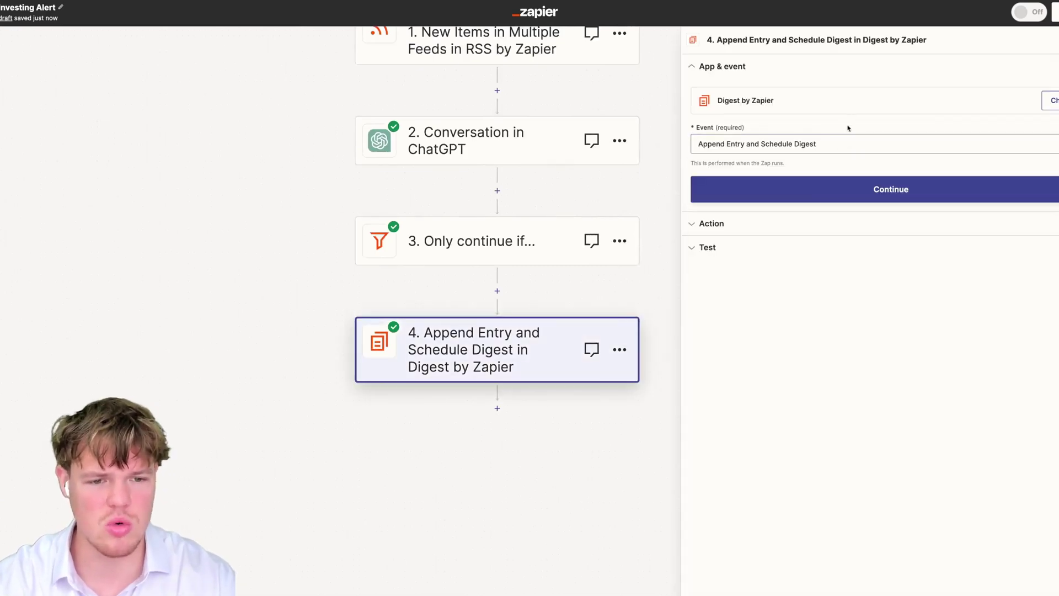
{"action": "left_click", "coordinate": [797, 194]}
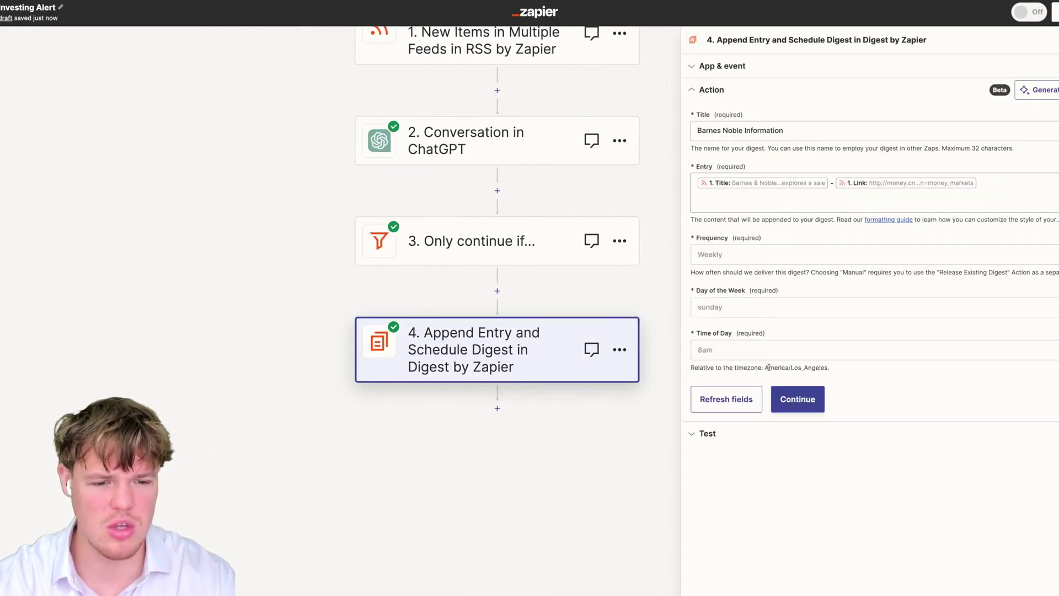
{"action": "left_click", "coordinate": [756, 263]}
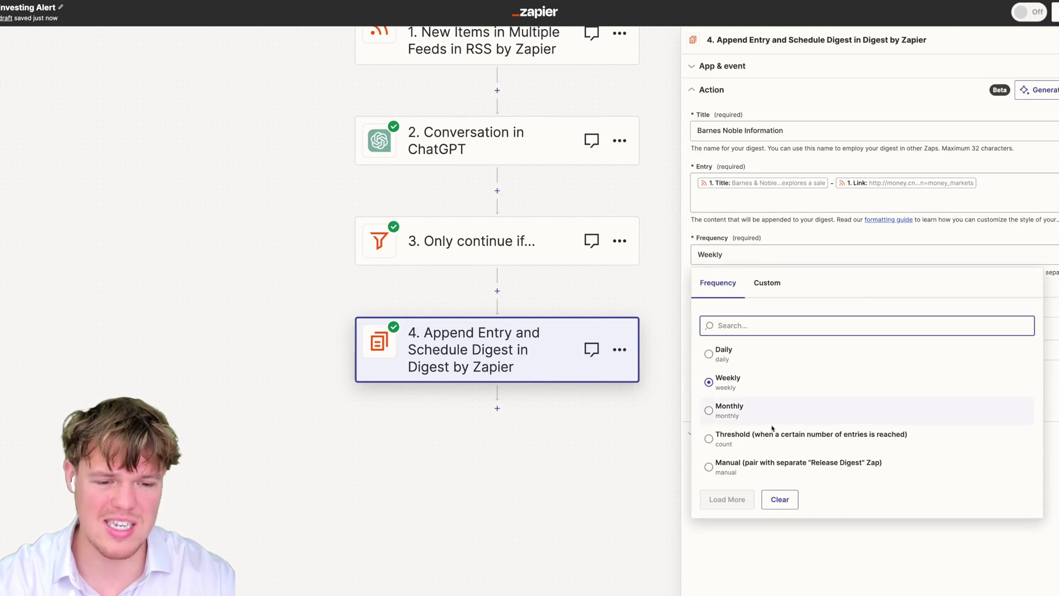
{"action": "left_click", "coordinate": [798, 466]}
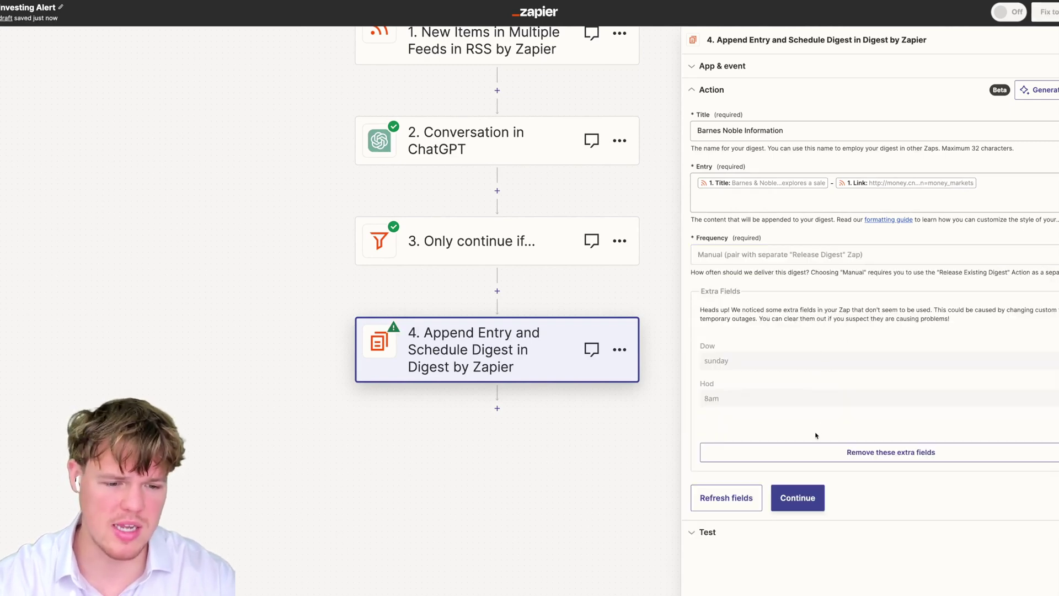
{"action": "left_click", "coordinate": [818, 450]}
Test the manual digest step by appending a sample entry, and publish the Zap
{"action": "left_click", "coordinate": [811, 309]}
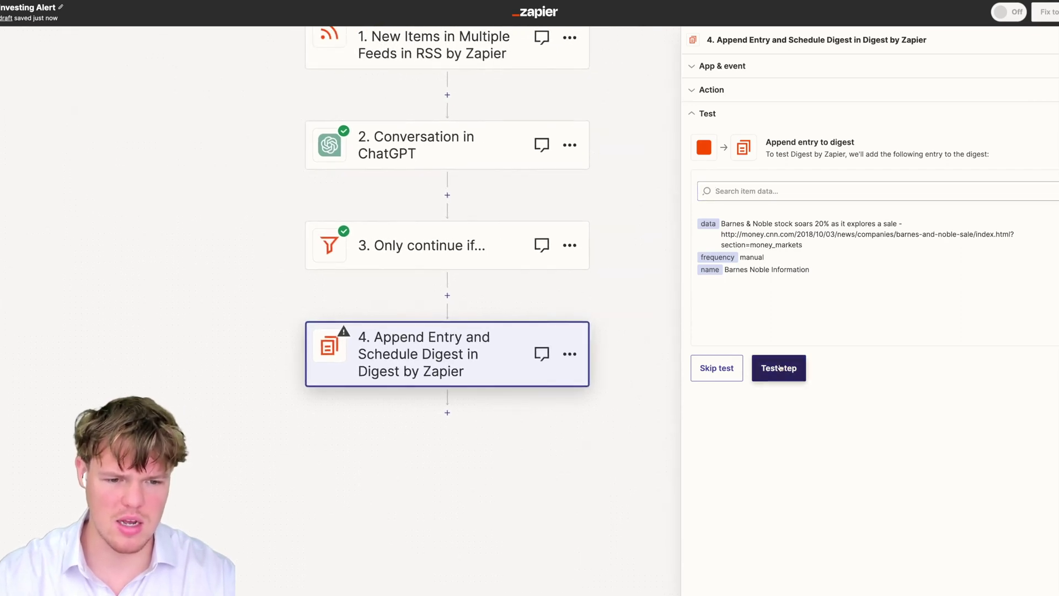
{"action": "left_click", "coordinate": [779, 368]}
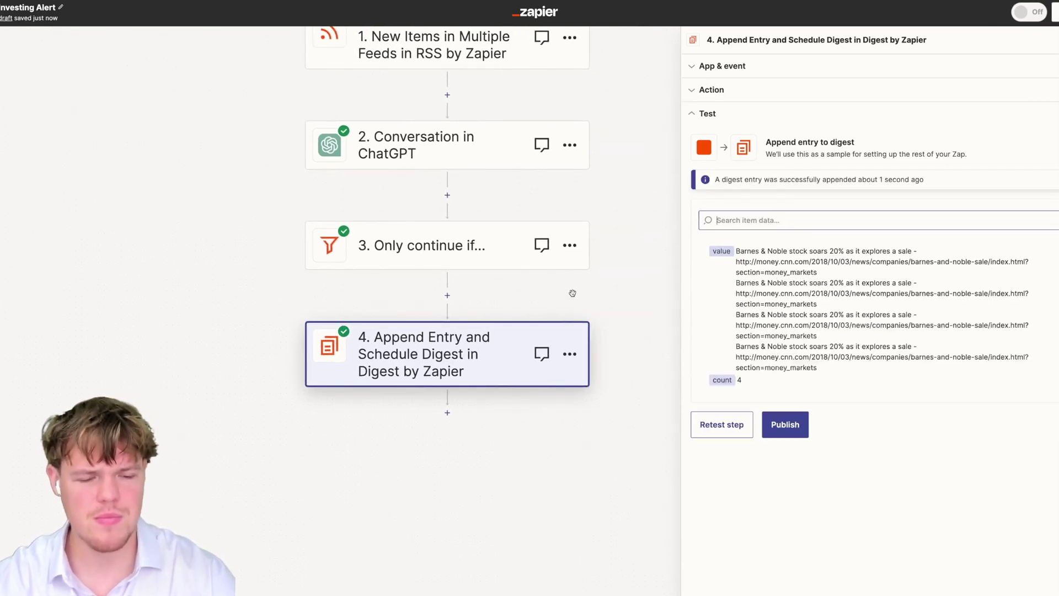
{"action": "left_click", "coordinate": [795, 432]}
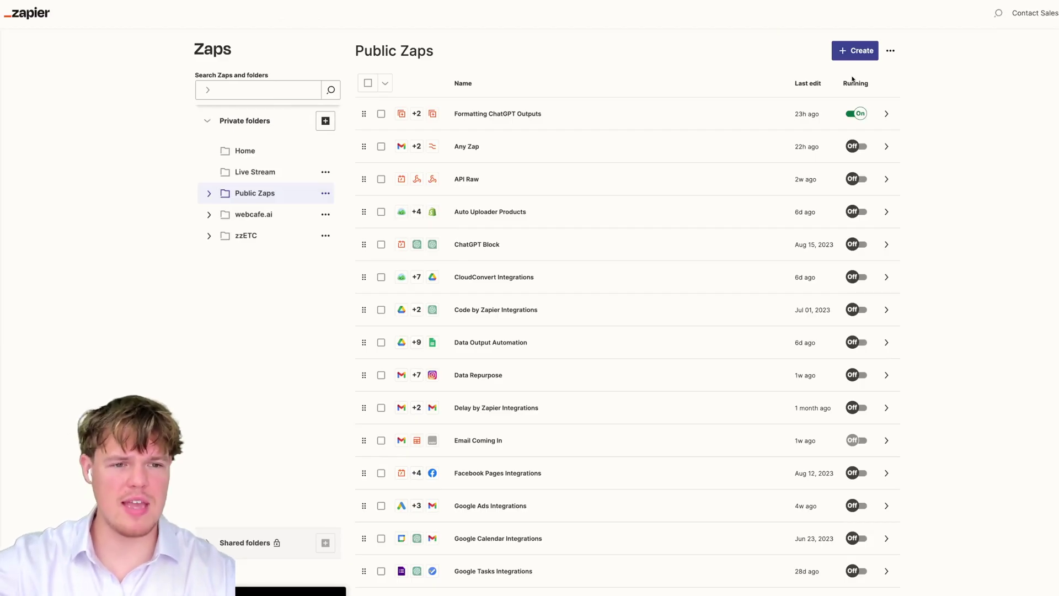
Turn off the Formatting ChatGPT Outputs Zap and create a new Zap from the Public Zaps folder
{"action": "left_click", "coordinate": [850, 114]}
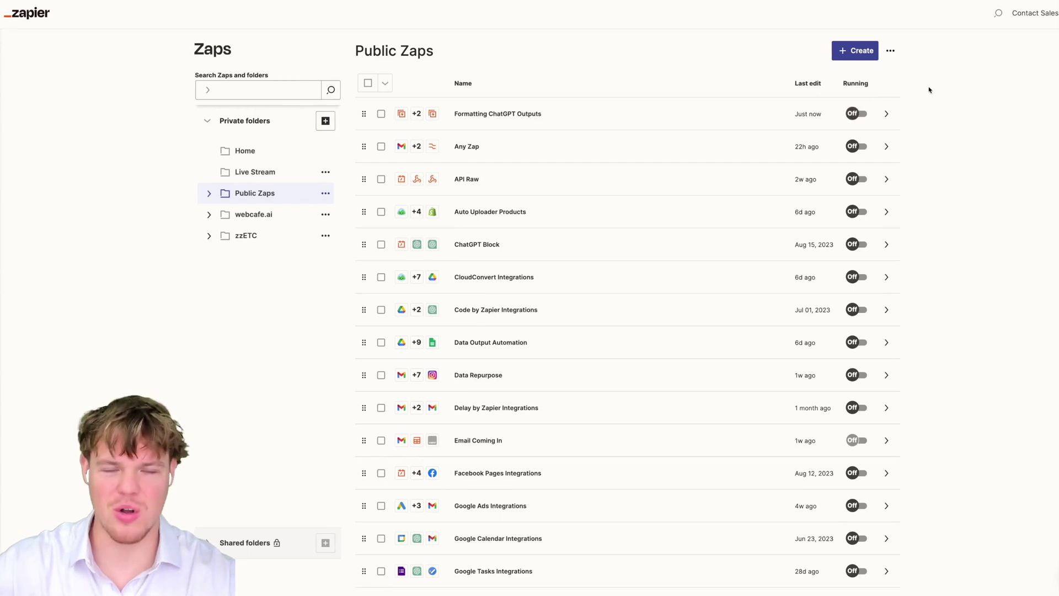
{"action": "left_click", "coordinate": [859, 53]}
{"action": "left_click", "coordinate": [844, 75]}
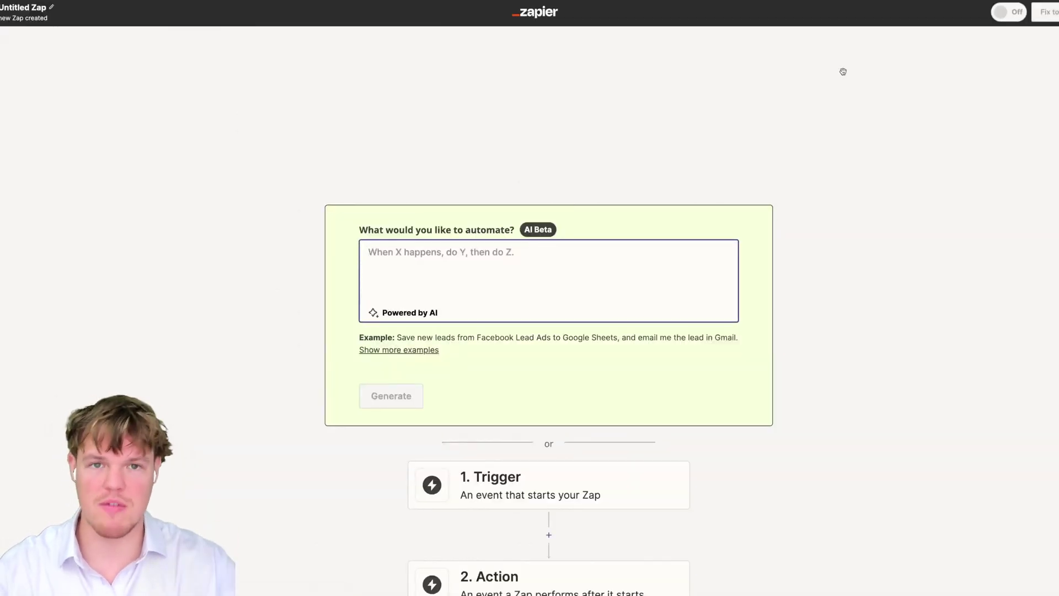
Set the new Zap's trigger to YouTube with the New Video by Search event, using the connected webcafe.ai account
{"action": "scroll", "coordinate": [802, 111], "scroll_direction": "down", "scroll_amount": 2}
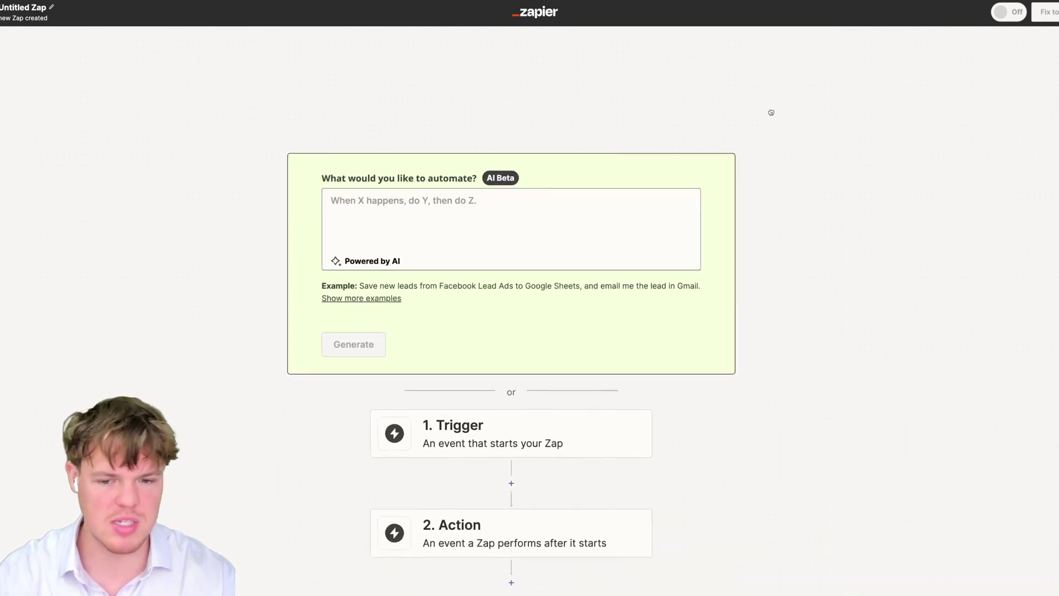
{"action": "left_click", "coordinate": [519, 381]}
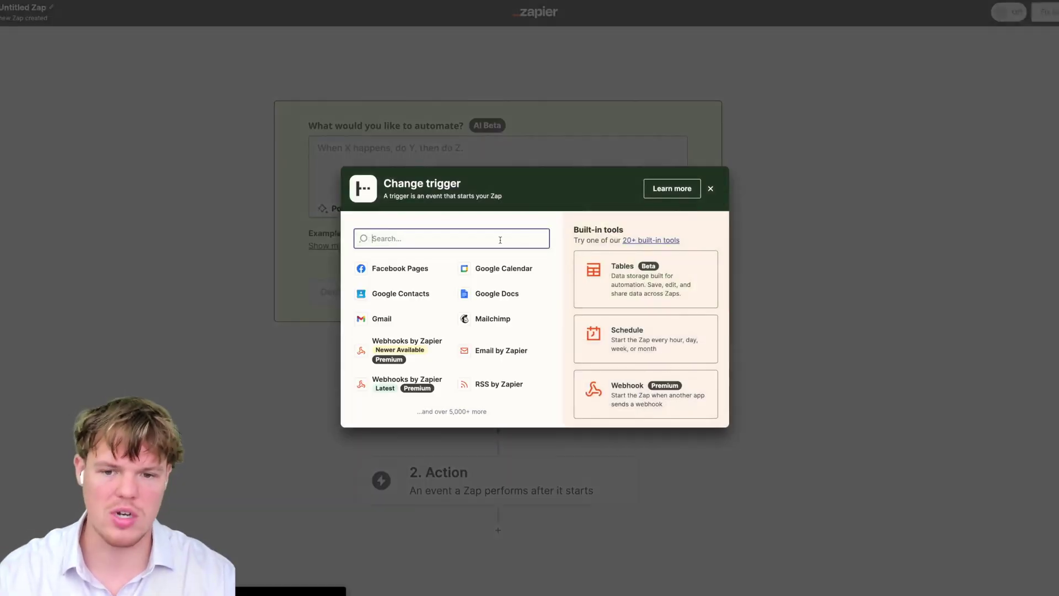
{"action": "type", "text": "you"}
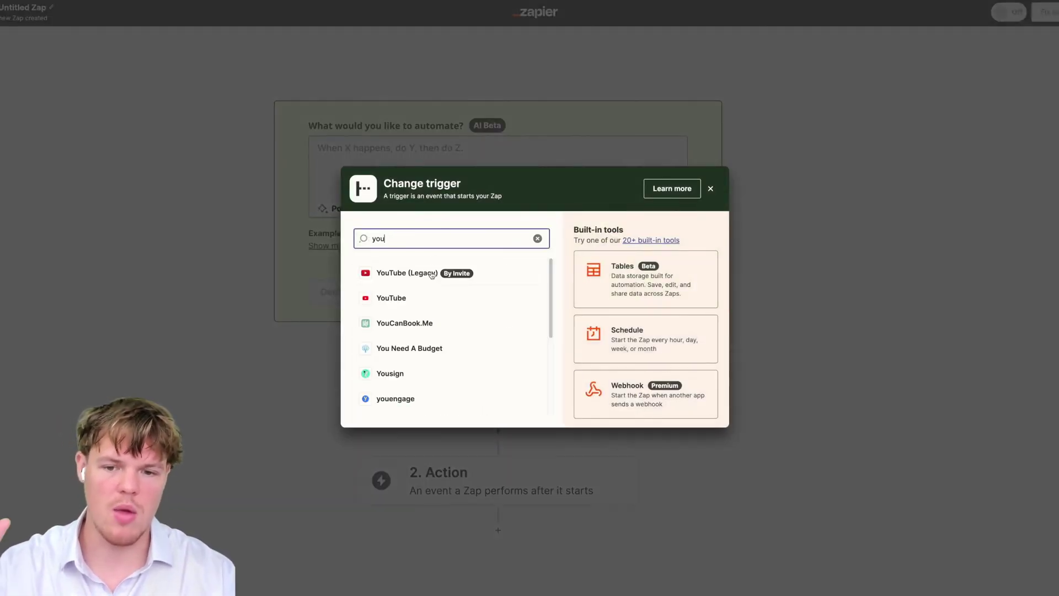
{"action": "left_click", "coordinate": [425, 299]}
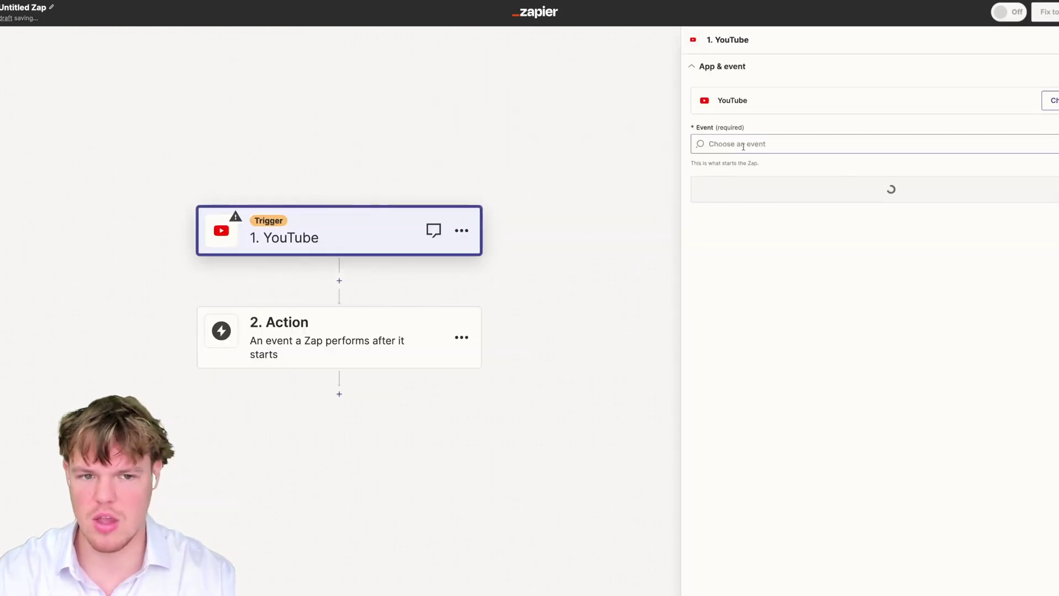
{"action": "left_click", "coordinate": [743, 144]}
{"action": "left_click", "coordinate": [772, 192]}
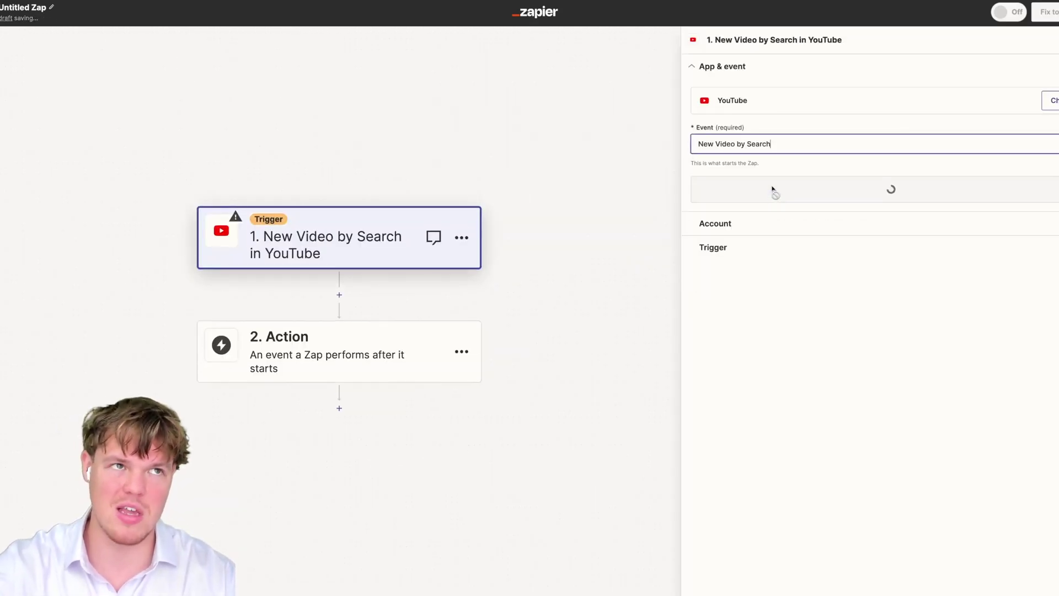
{"action": "left_click", "coordinate": [774, 191]}
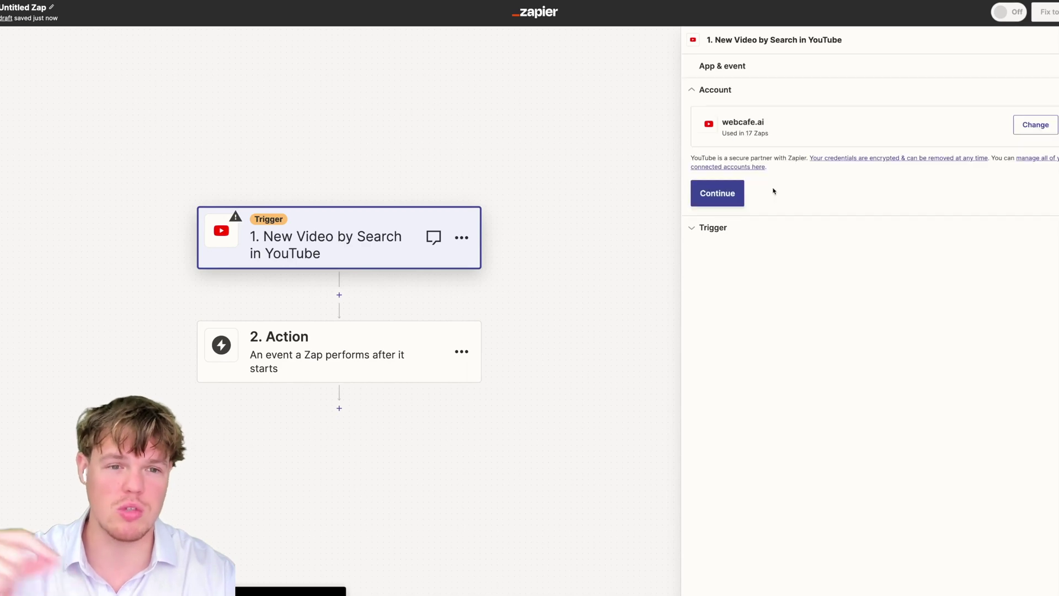
{"action": "left_click", "coordinate": [743, 194]}
Set the YouTube search query to "Barns and Noble" and test the trigger
{"action": "left_click", "coordinate": [744, 159]}
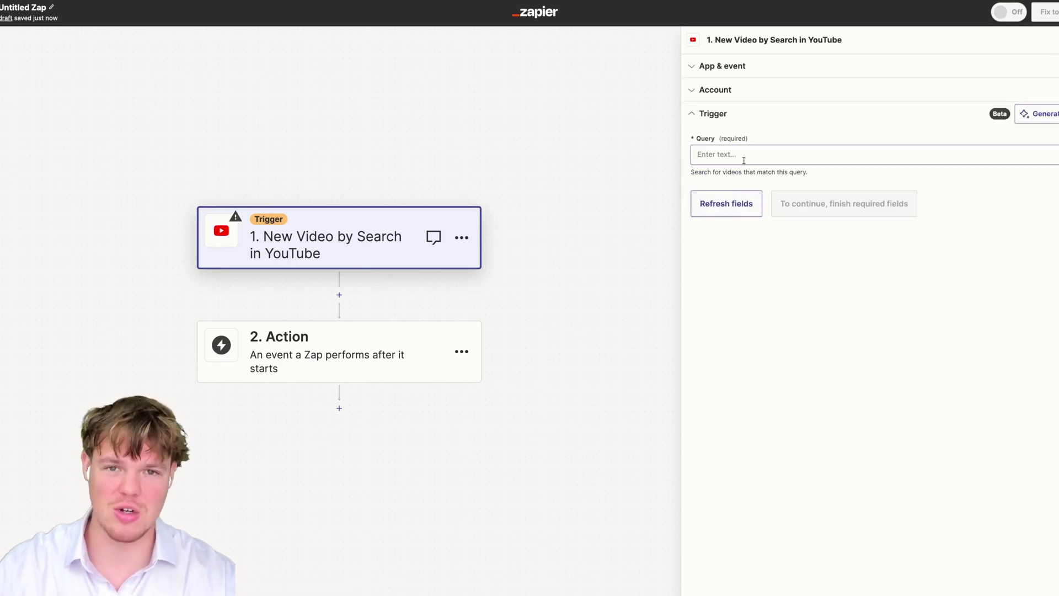
{"action": "type", "text": "Barns and No"}
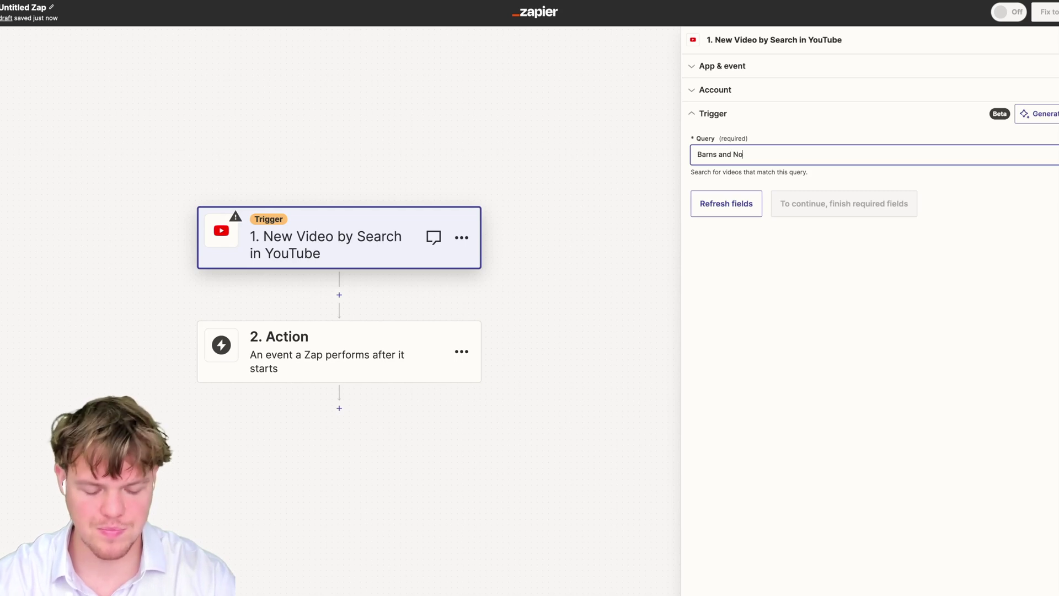
{"action": "type", "text": "ble"}
{"action": "double_click", "coordinate": [808, 208]}
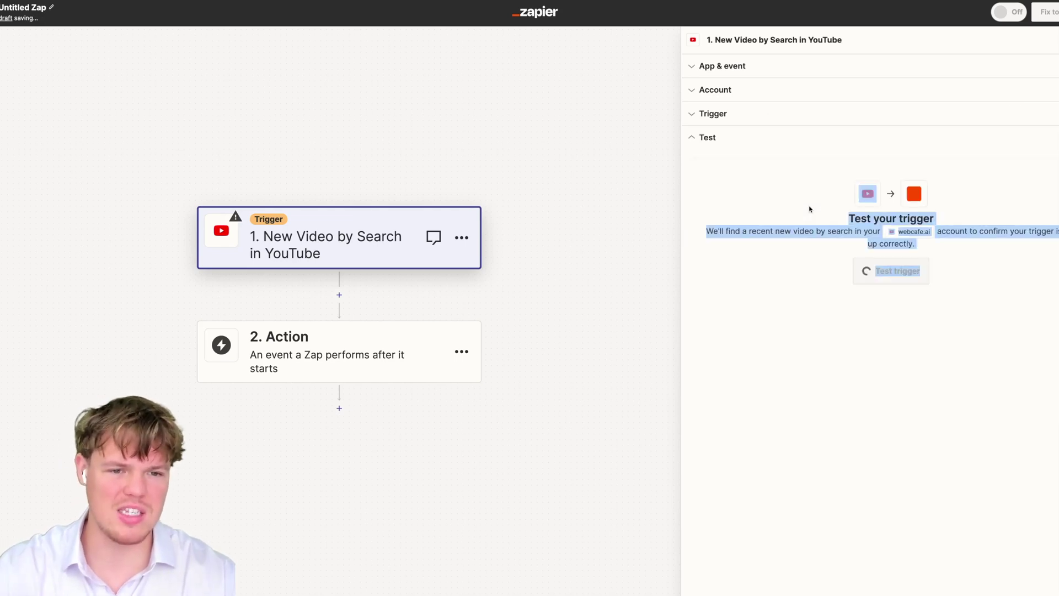
{"action": "left_click", "coordinate": [896, 271]}
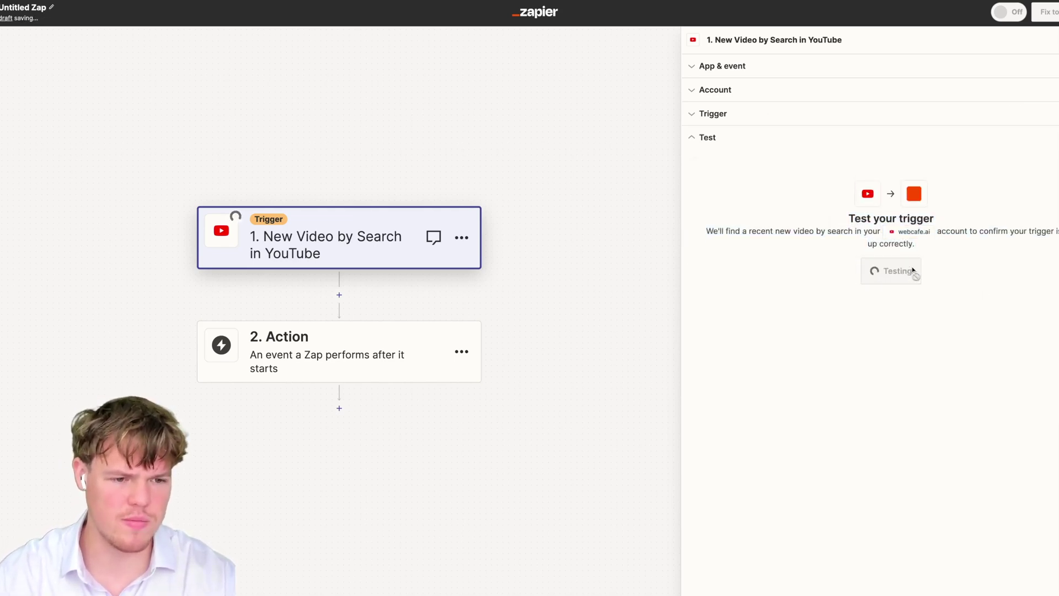
{"action": "left_click_drag", "start_coordinate": [521, 259], "coordinate": [587, 209]}
Compare the pulled YouTube sample records and continue with the New Video by Search B record
{"action": "left_click", "coordinate": [730, 299]}
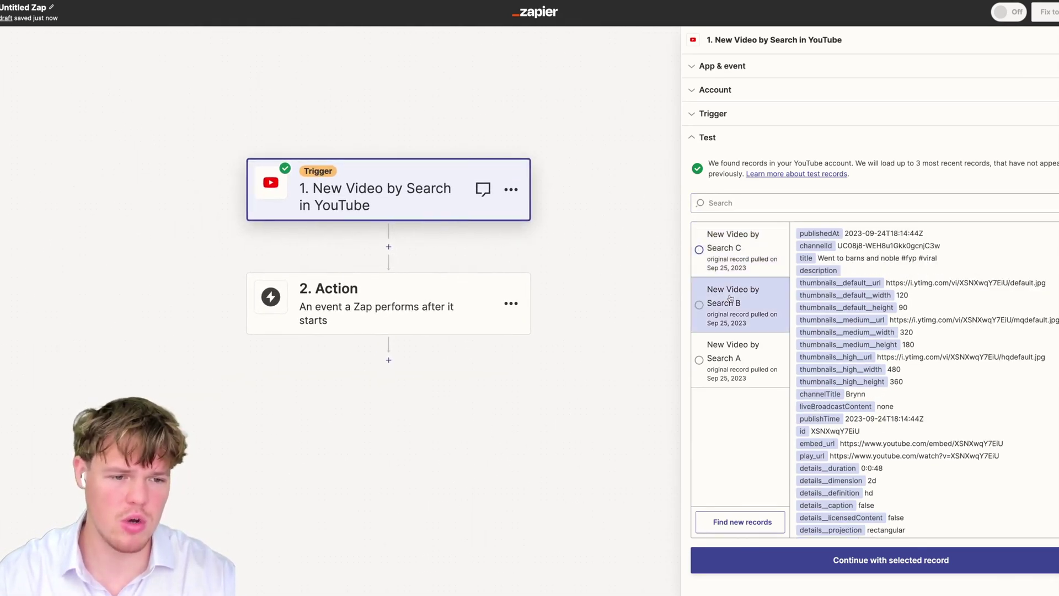
{"action": "left_click", "coordinate": [732, 257]}
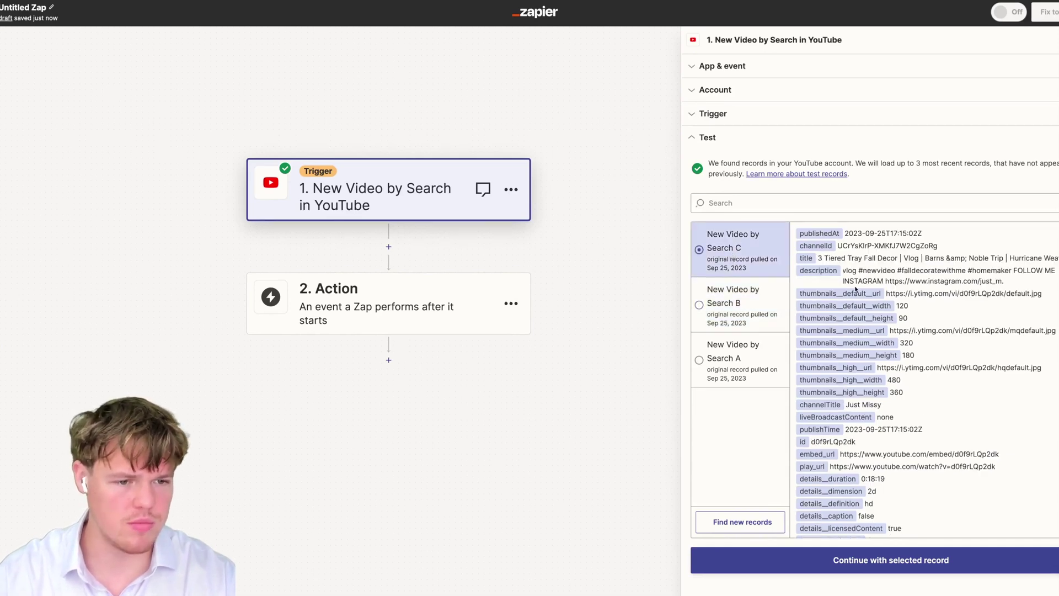
{"action": "left_click_drag", "start_coordinate": [919, 259], "coordinate": [980, 257]}
{"action": "left_click", "coordinate": [772, 306]}
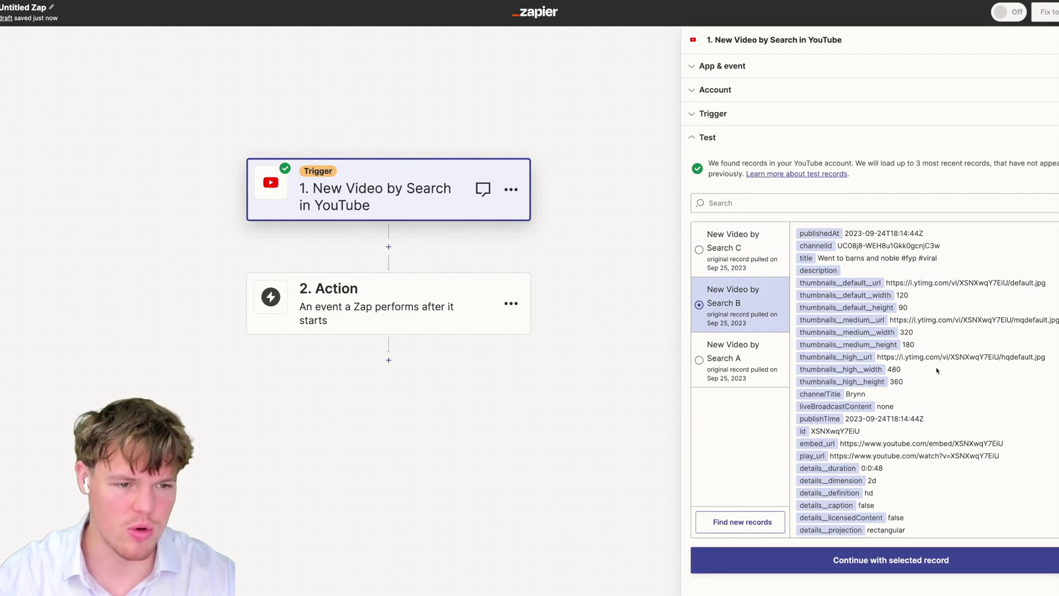
{"action": "left_click", "coordinate": [953, 553]}
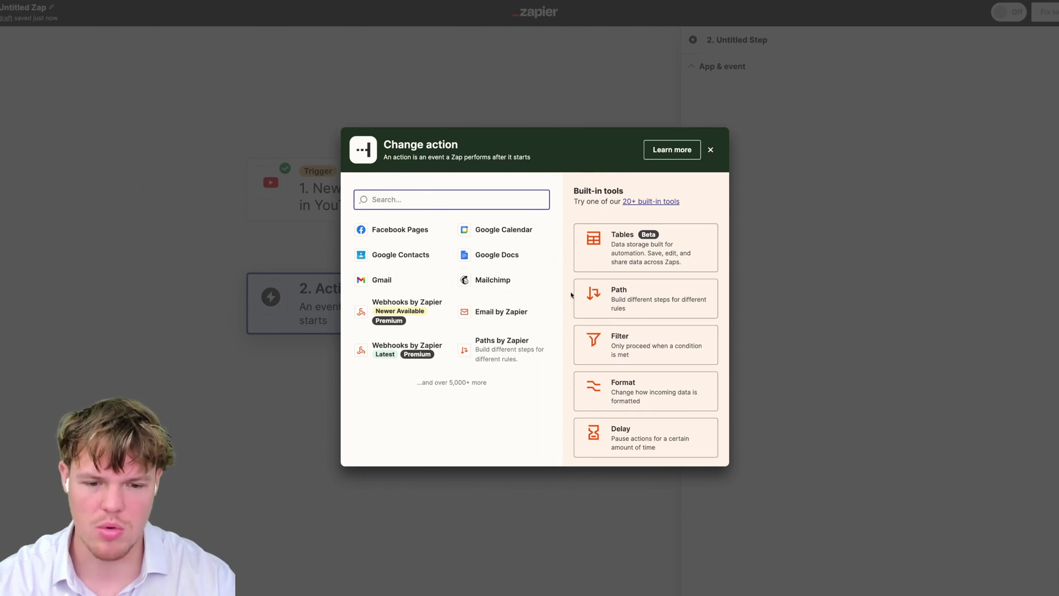
Set the action to Digest by Zapier with the Append Entry and Schedule Digest event
{"action": "type", "text": "dige"}
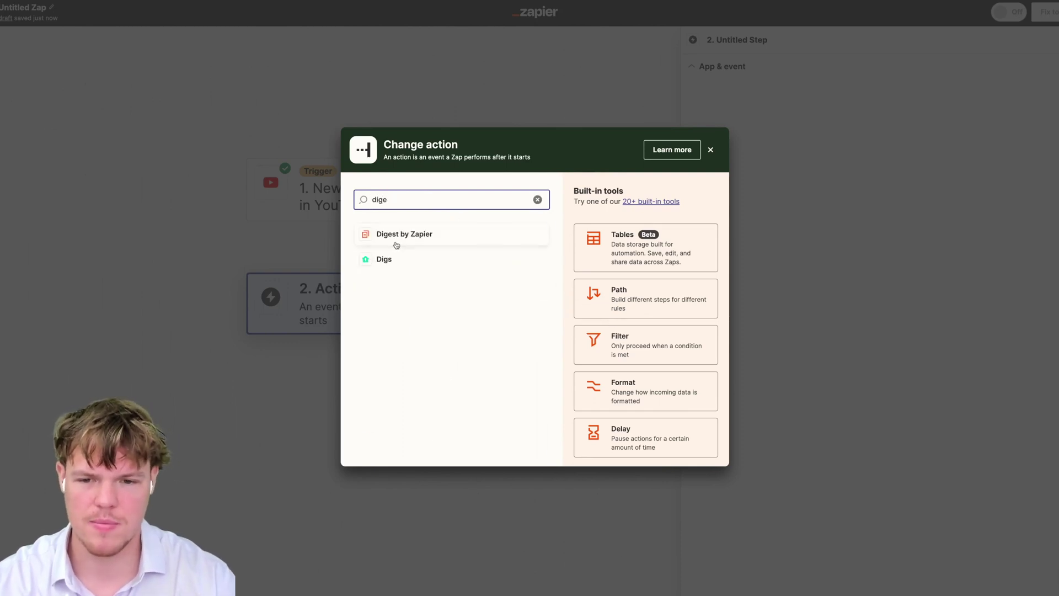
{"action": "left_click", "coordinate": [395, 241]}
{"action": "left_click", "coordinate": [878, 141]}
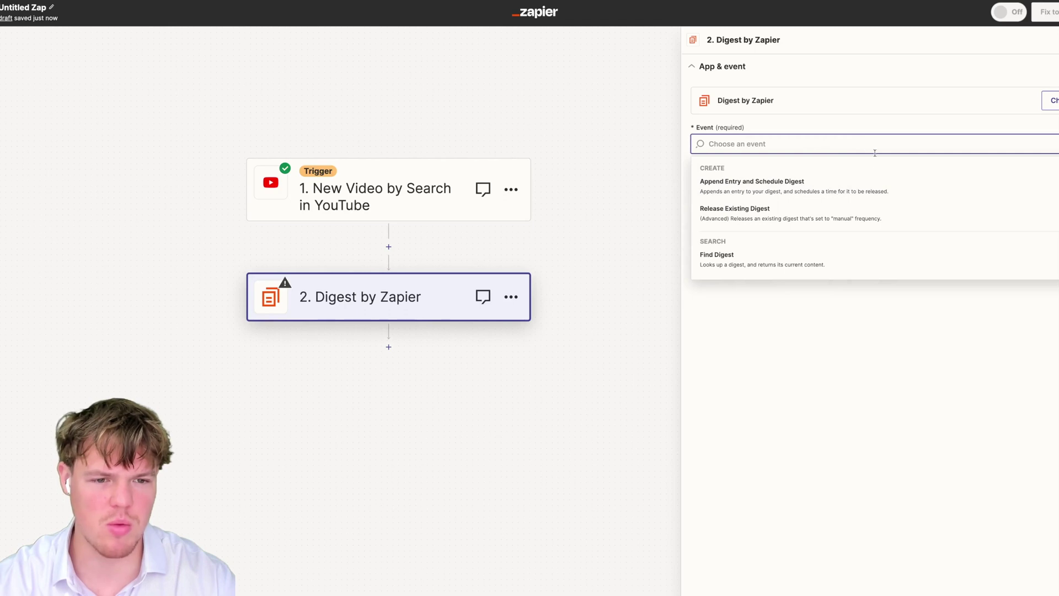
{"action": "left_click", "coordinate": [815, 192]}
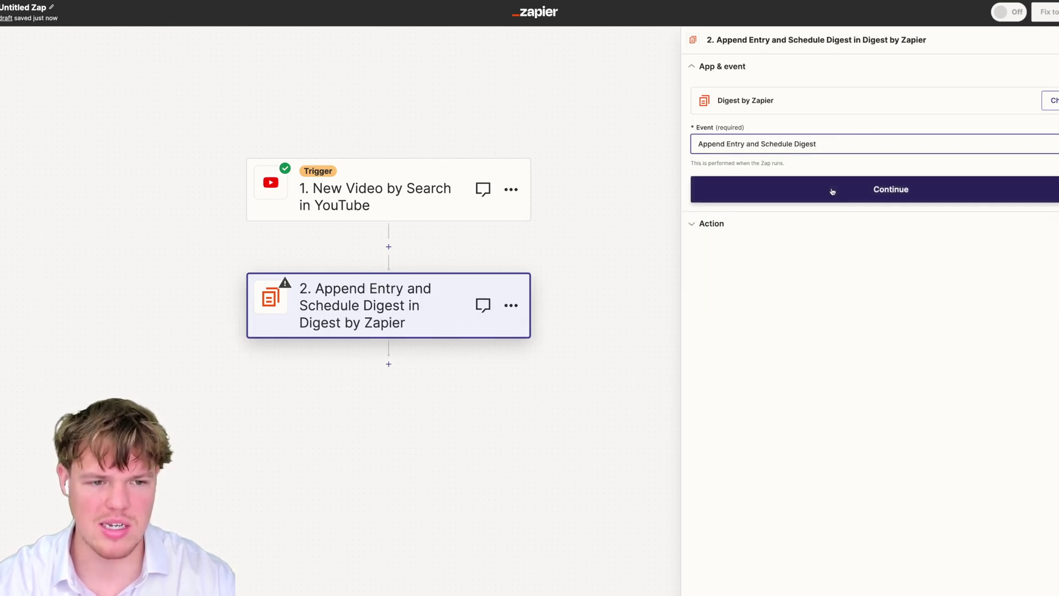
{"action": "left_click", "coordinate": [830, 190]}
Title the digest "Barnes Noble Information" so it matches the digest in the Investing Alert Zap
{"action": "left_click", "coordinate": [785, 131]}
{"action": "type", "text": "Barnes Noble Information"}
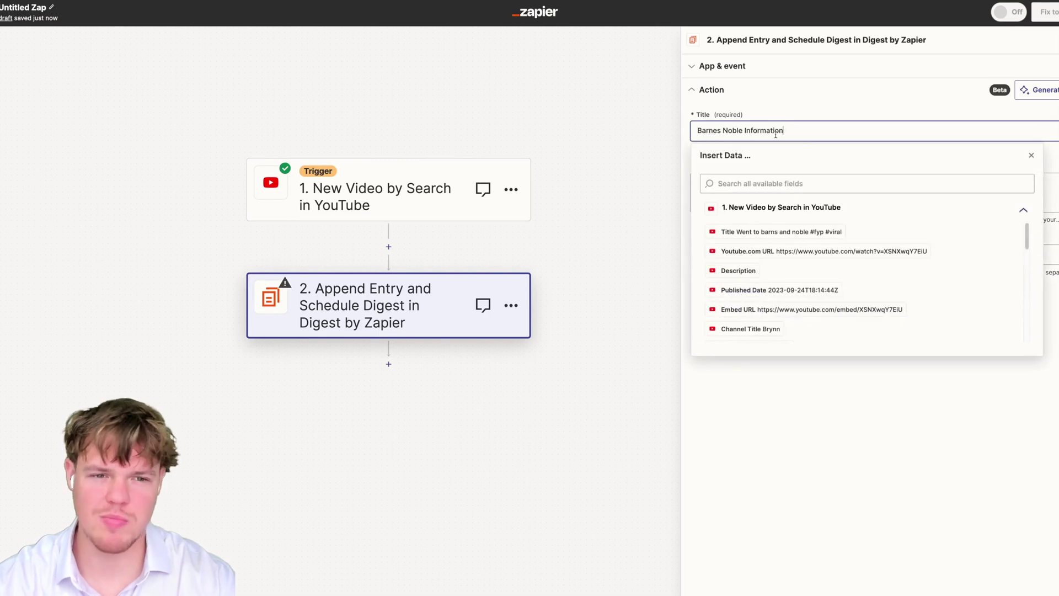
{"action": "left_click", "coordinate": [809, 108]}
Fill the digest entry with the YouTube video's Title and Youtube.com URL, separated by a hyphen
{"action": "left_click", "coordinate": [760, 189]}
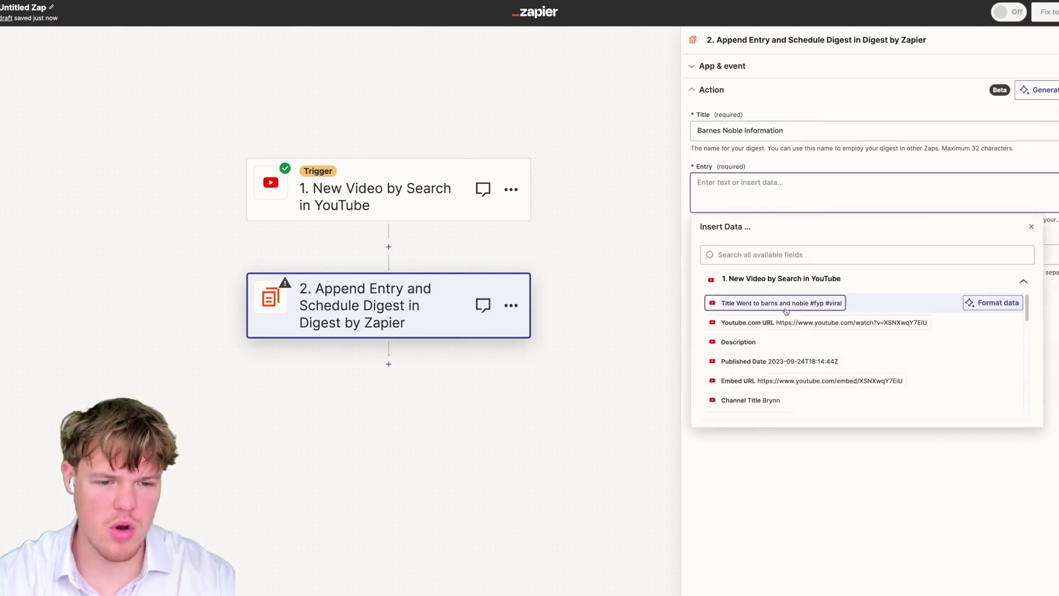
{"action": "left_click", "coordinate": [781, 303]}
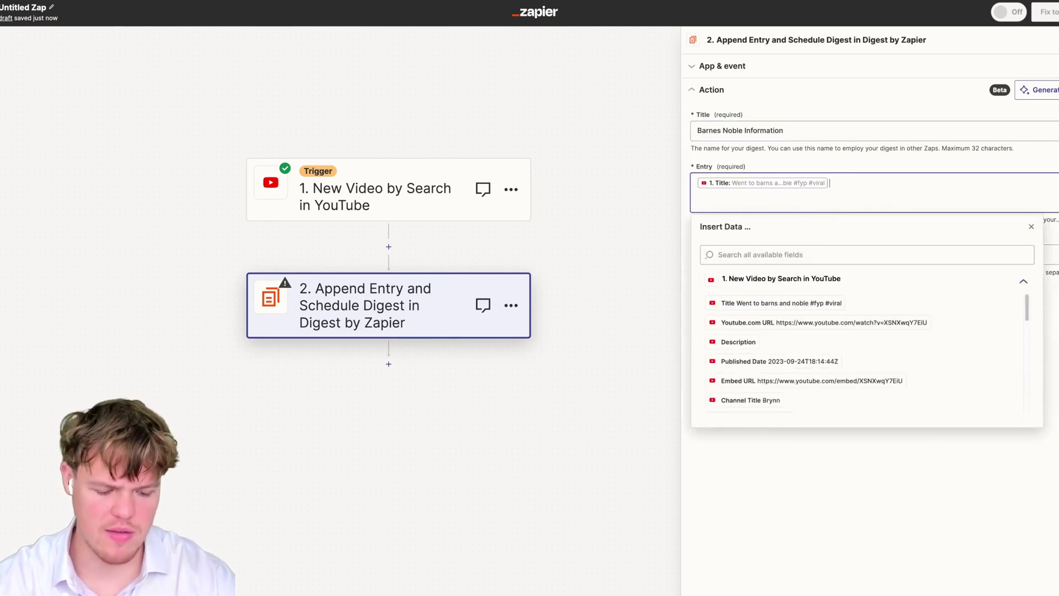
{"action": "type", "text": "-"}
{"action": "left_click", "coordinate": [882, 322]}
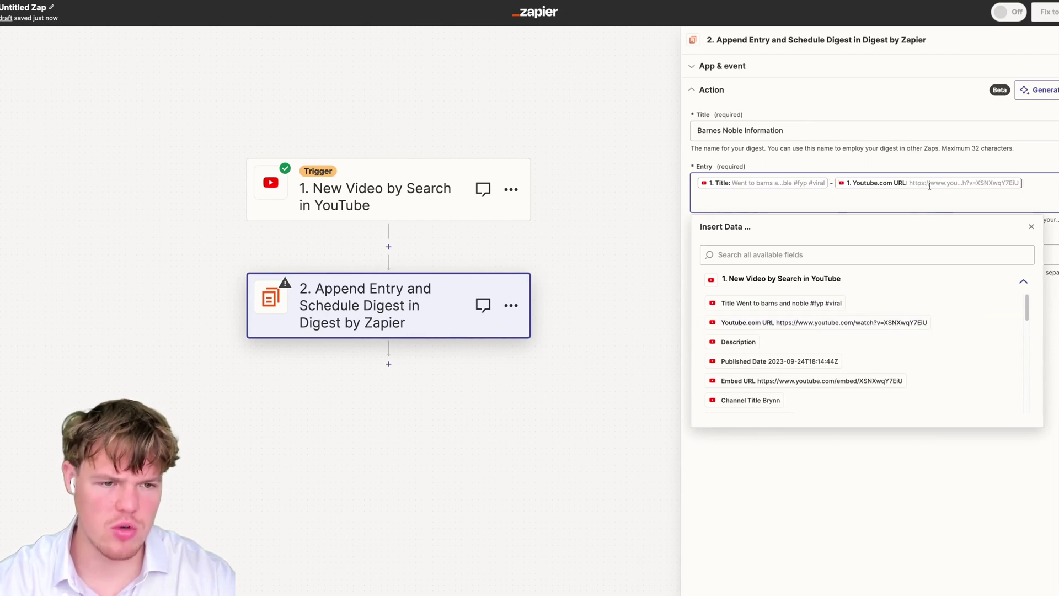
{"action": "left_click", "coordinate": [748, 210]}
Set the digest frequency to Manual (pair with separate "Release Digest" Zap) and continue to the test
{"action": "left_click", "coordinate": [739, 254]}
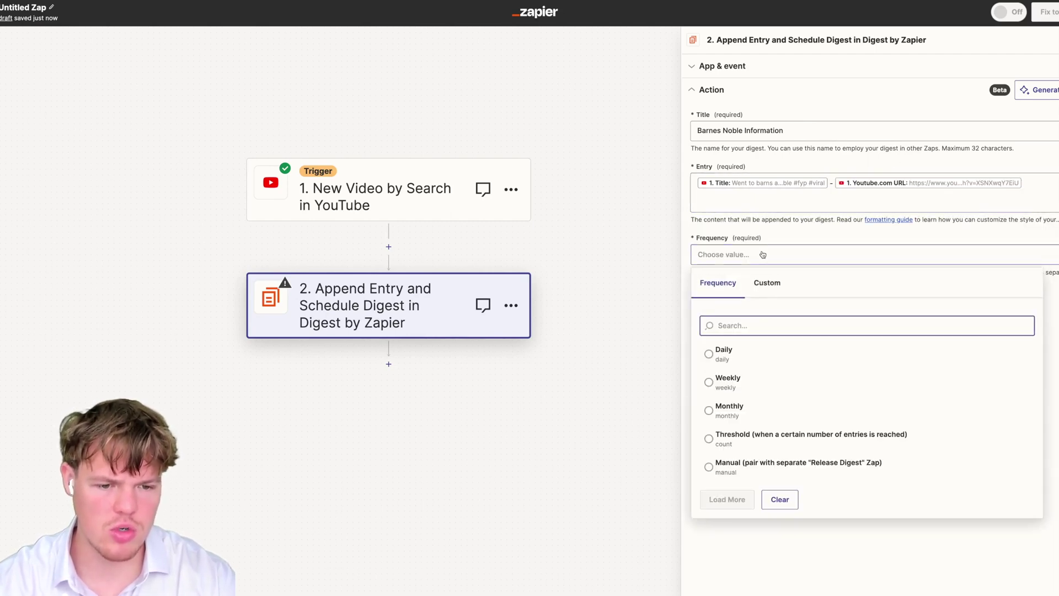
{"action": "left_click", "coordinate": [780, 467]}
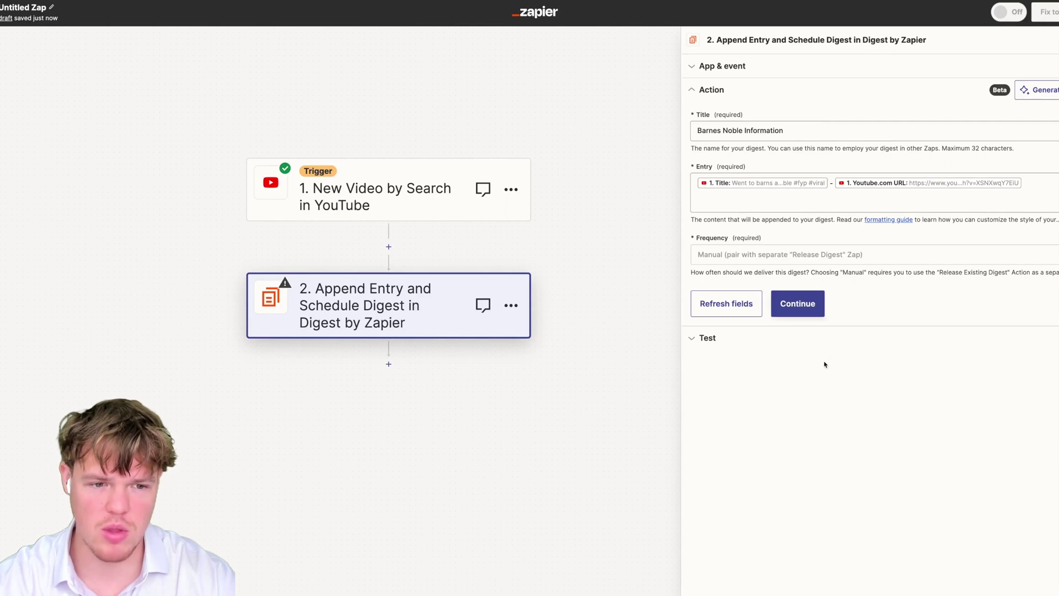
{"action": "left_click", "coordinate": [805, 305]}
{"action": "left_click", "coordinate": [760, 98]}
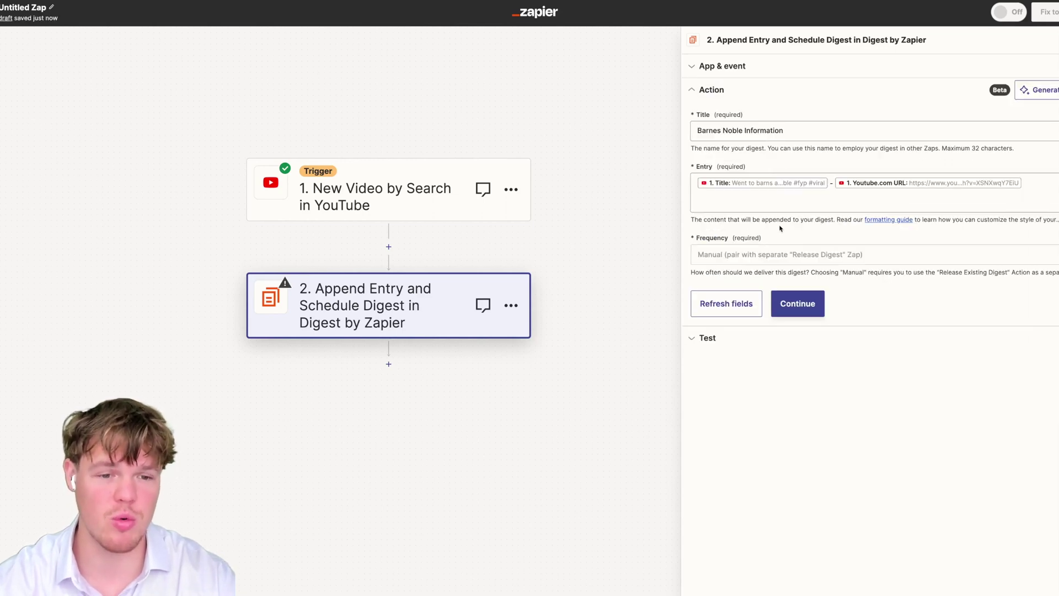
{"action": "left_click", "coordinate": [796, 253]}
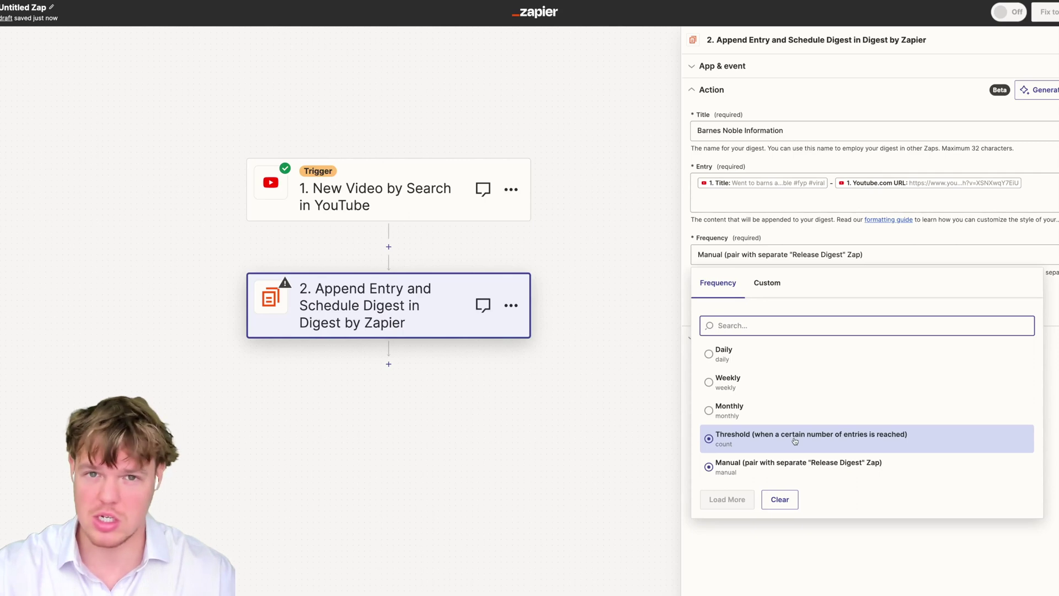
{"action": "left_click", "coordinate": [817, 467]}
{"action": "left_click", "coordinate": [821, 305]}
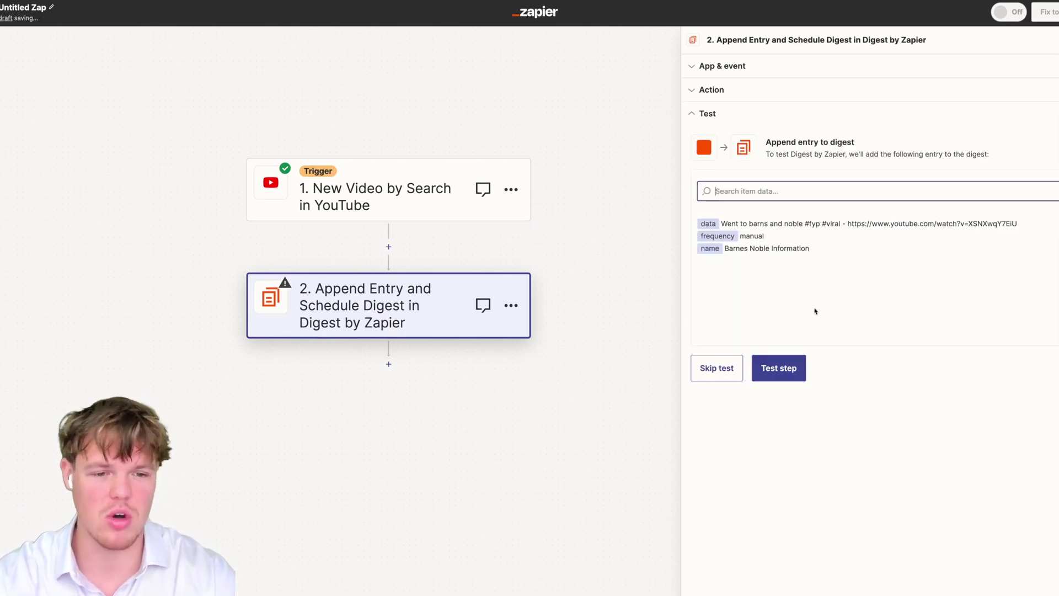
Test the append step twice and check the news and YouTube entries collected in the digest
{"action": "left_click", "coordinate": [797, 367]}
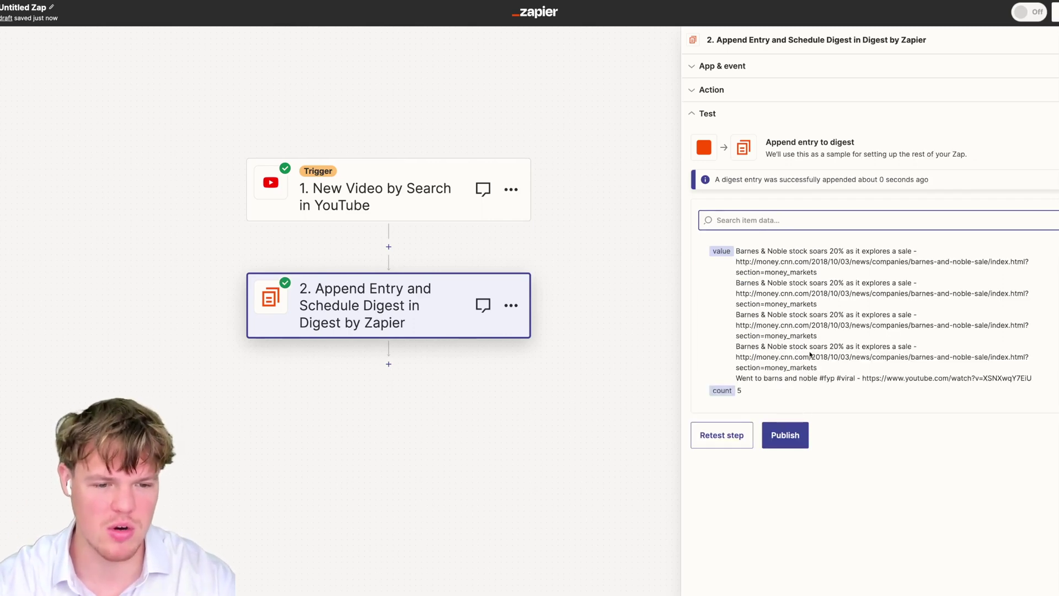
{"action": "left_click_drag", "start_coordinate": [737, 251], "coordinate": [866, 368]}
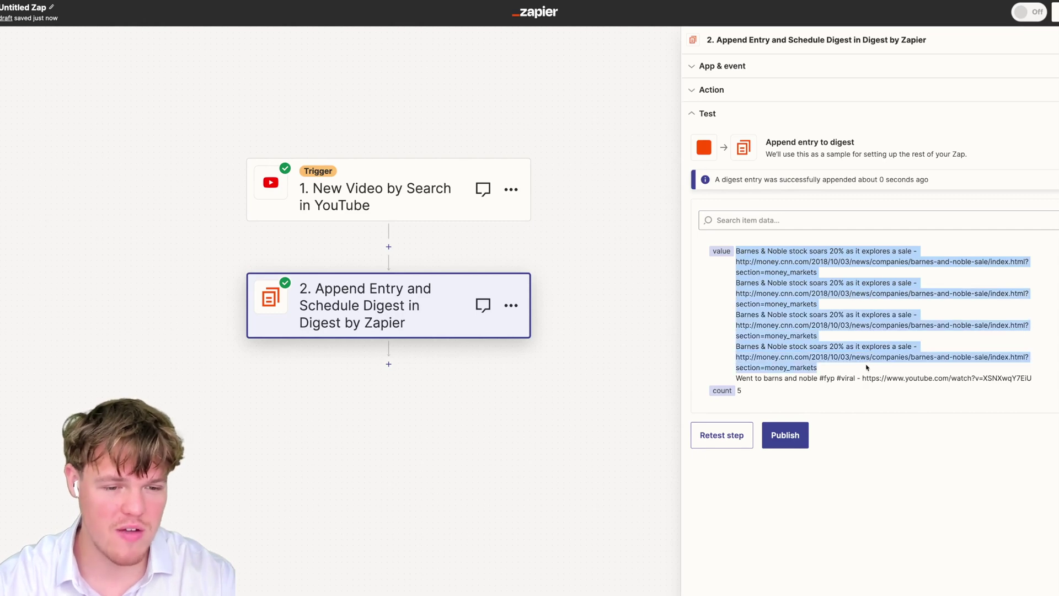
{"action": "left_click", "coordinate": [838, 312]}
{"action": "left_click_drag", "start_coordinate": [736, 378], "coordinate": [1035, 383]}
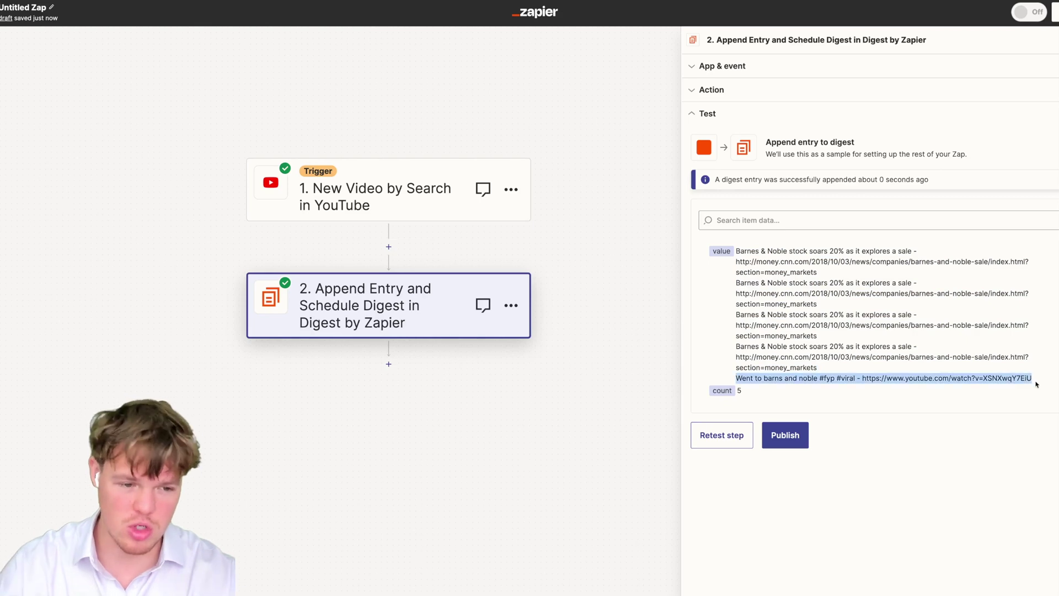
{"action": "left_click", "coordinate": [736, 436]}
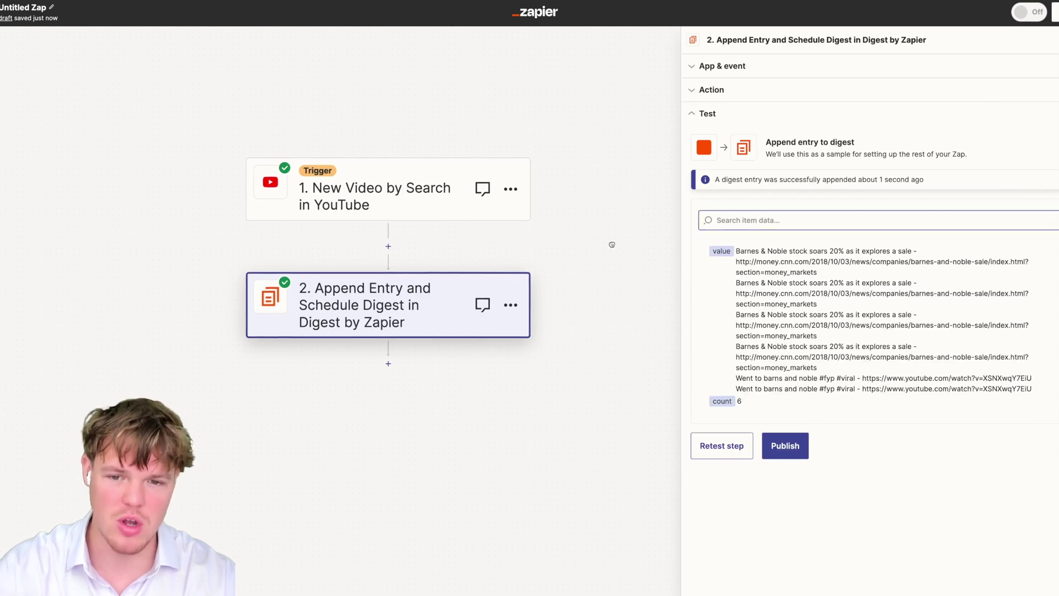
{"action": "left_click_drag", "start_coordinate": [628, 276], "coordinate": [653, 250]}
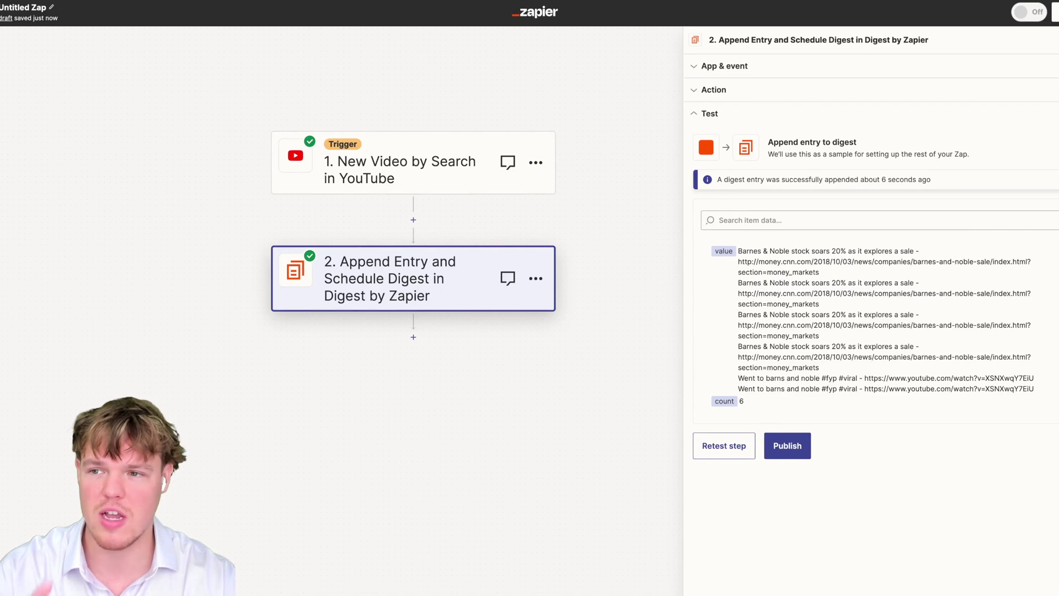
Rename the YouTube Zap "Utube Barns"
{"action": "left_click", "coordinate": [51, 9]}
{"action": "type", "text": "Utube Barns"}
{"action": "key", "text": "Return"}
{"action": "scroll", "coordinate": [461, 144], "scroll_direction": "right", "scroll_amount": 1}
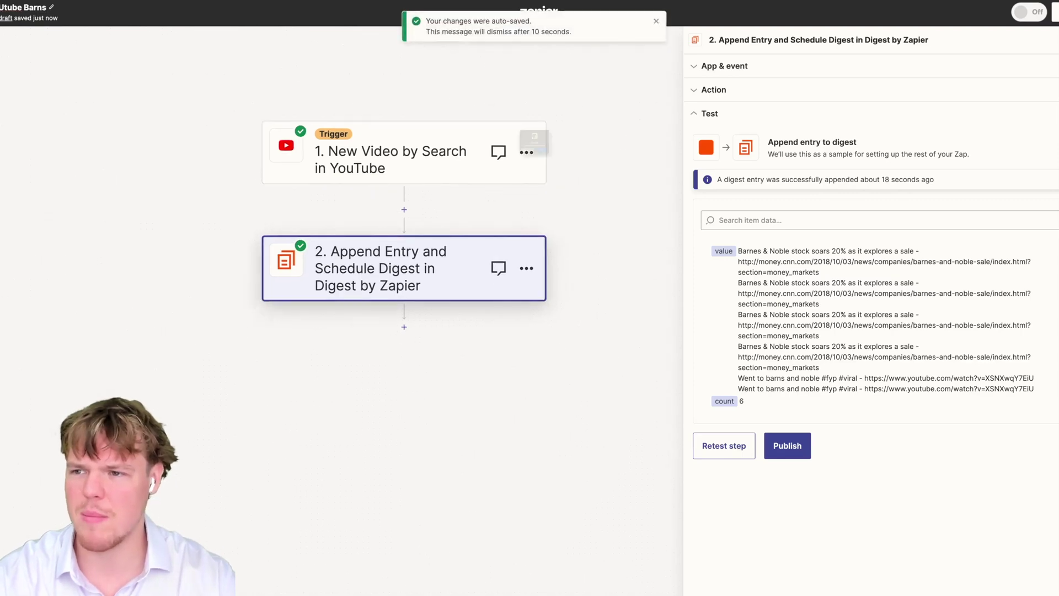
{"action": "left_click", "coordinate": [509, 174]}
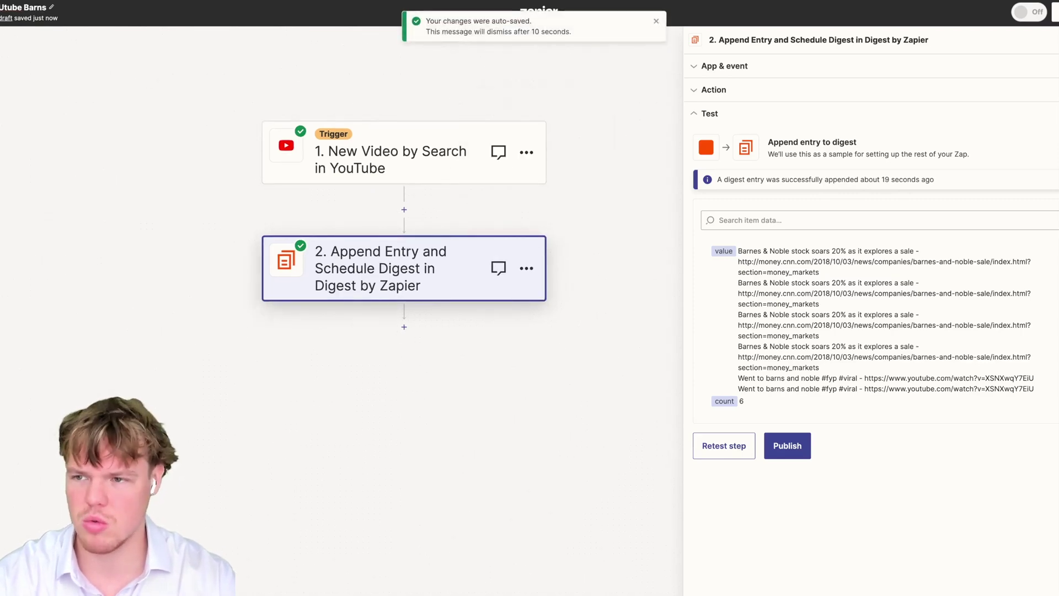
Create a new Zap in the Public Zaps folder and name it "Final Digest"
{"action": "left_click", "coordinate": [1, 19]}
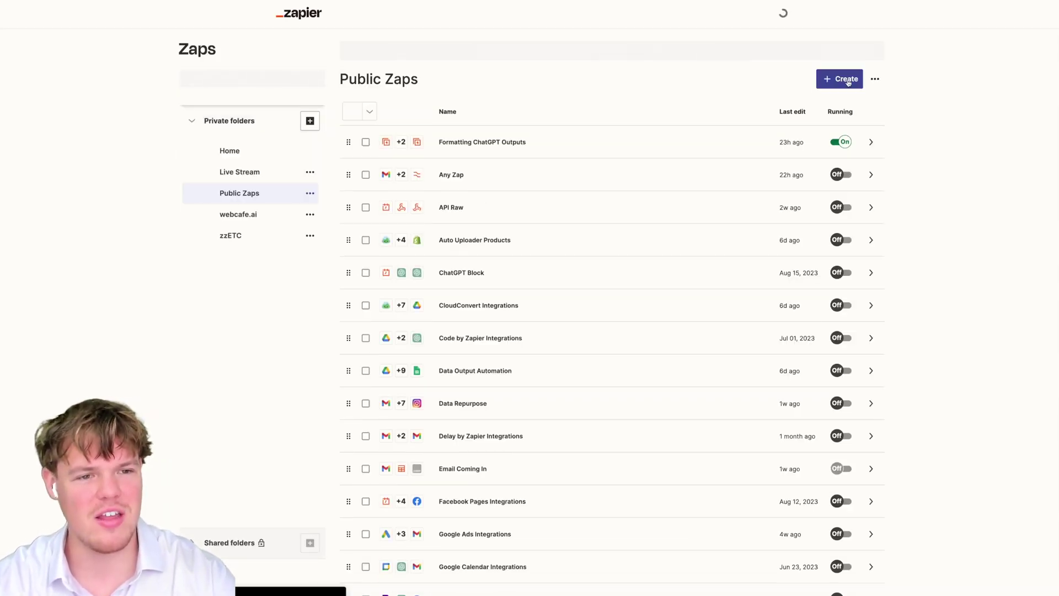
{"action": "left_click", "coordinate": [842, 145]}
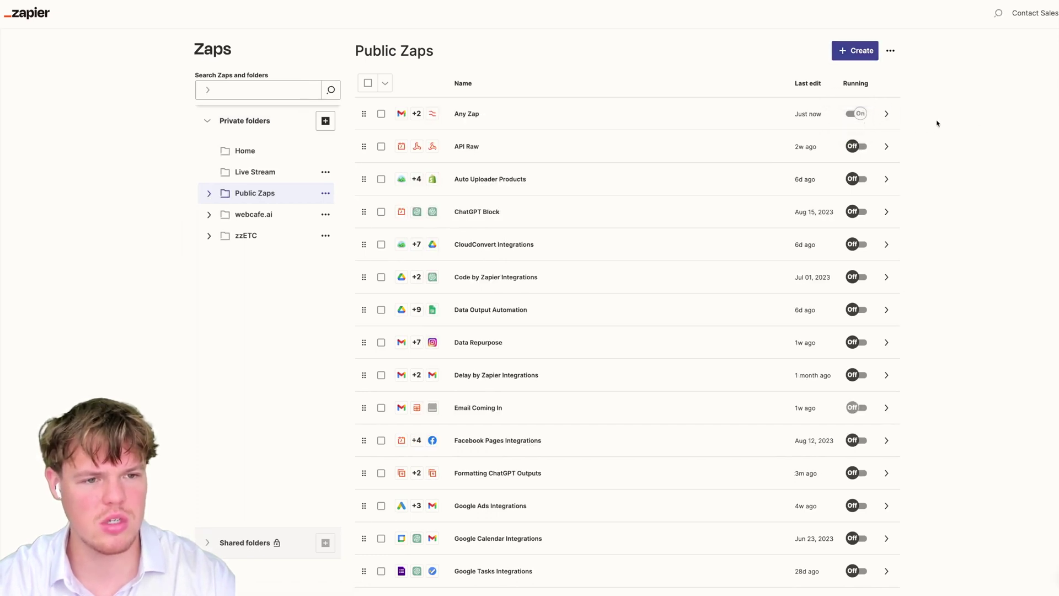
{"action": "left_click", "coordinate": [858, 51]}
{"action": "left_click", "coordinate": [833, 89]}
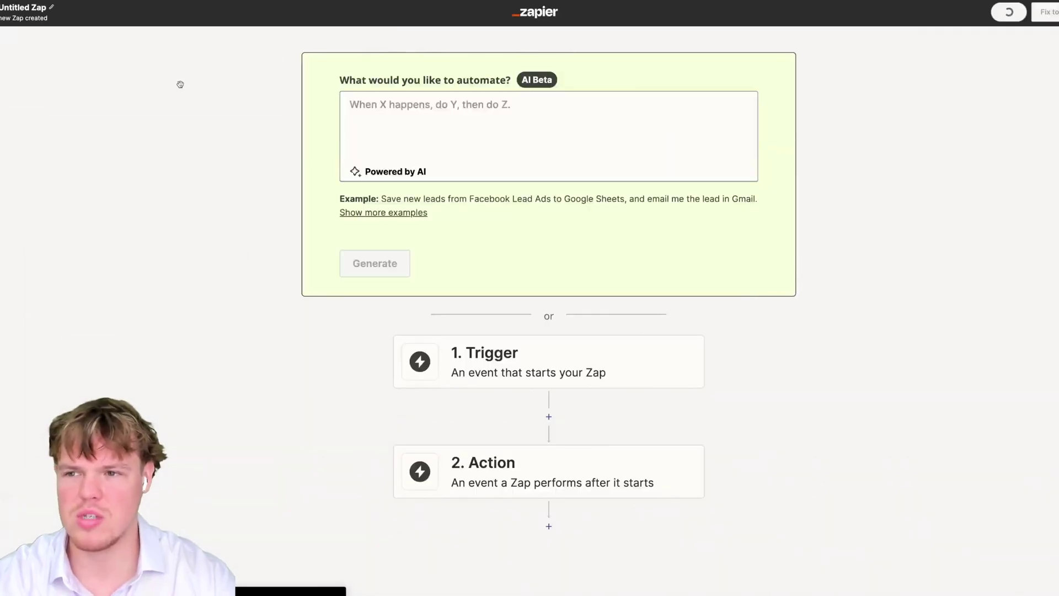
{"action": "left_click", "coordinate": [32, 12]}
{"action": "type", "text": "Final"}
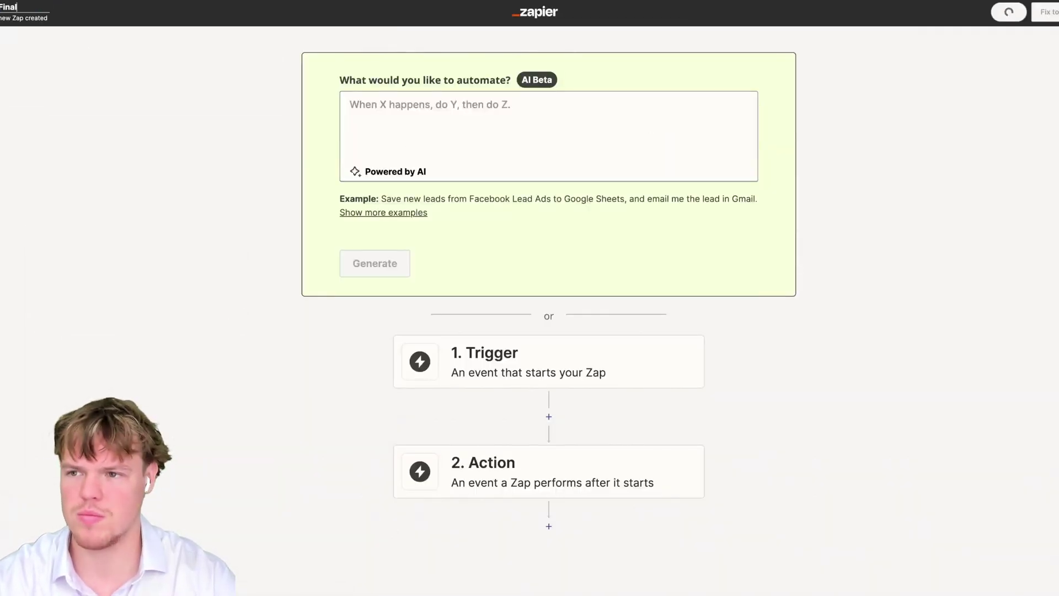
{"action": "type", "text": " Deige"}
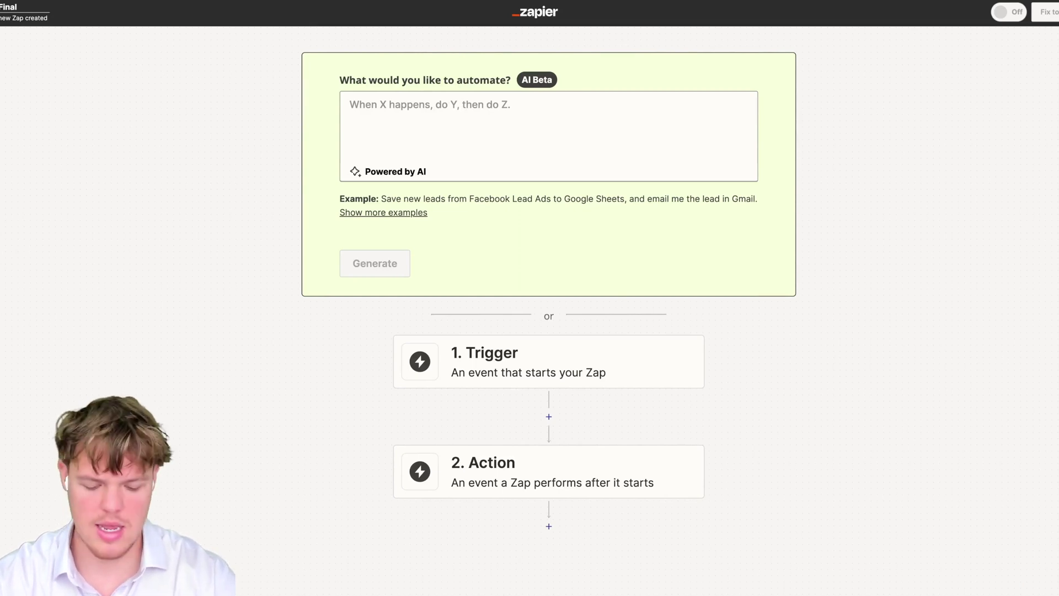
{"action": "type", "text": "igest"}
{"action": "key", "text": "Return"}
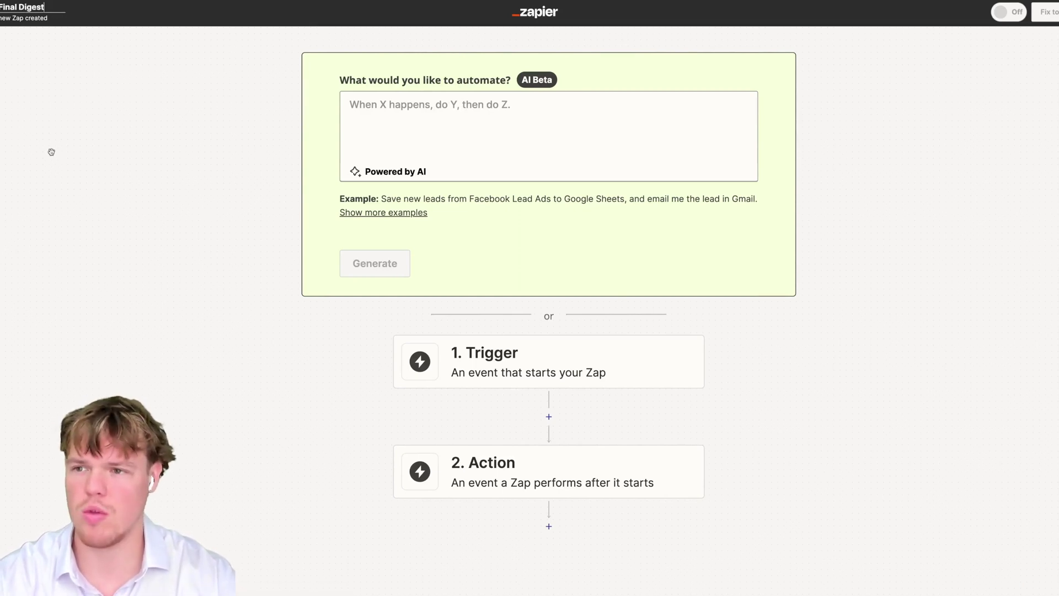
Set the trigger to Schedule by Zapier with the Every Week event
{"action": "scroll", "coordinate": [79, 145], "scroll_direction": "down", "scroll_amount": 3}
{"action": "scroll", "coordinate": [79, 145], "scroll_direction": "down", "scroll_amount": 5}
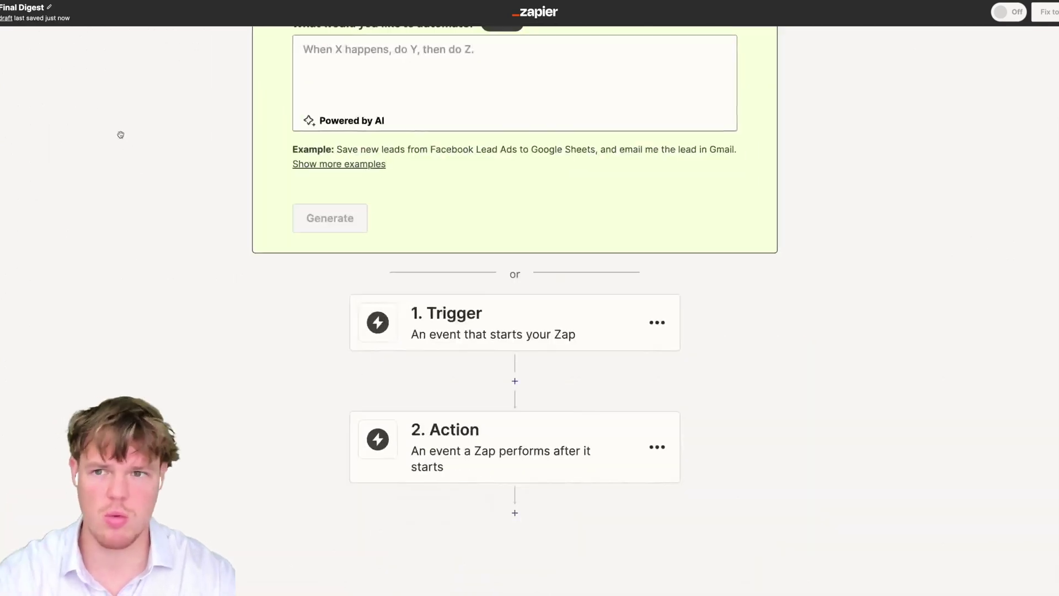
{"action": "left_click_drag", "start_coordinate": [117, 149], "coordinate": [236, 173]}
{"action": "left_click", "coordinate": [499, 265]}
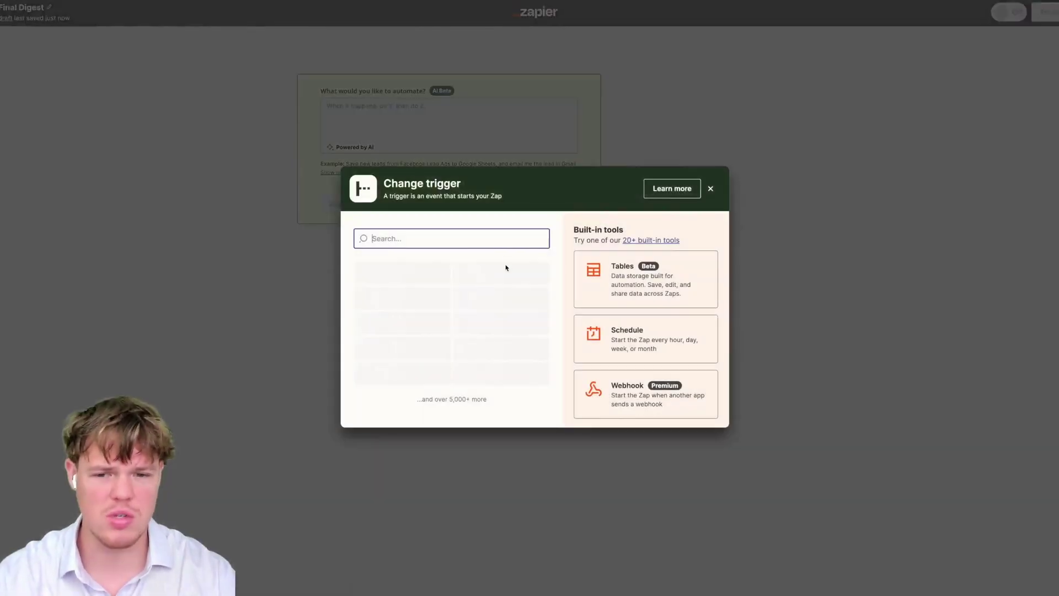
{"action": "left_click", "coordinate": [713, 350]}
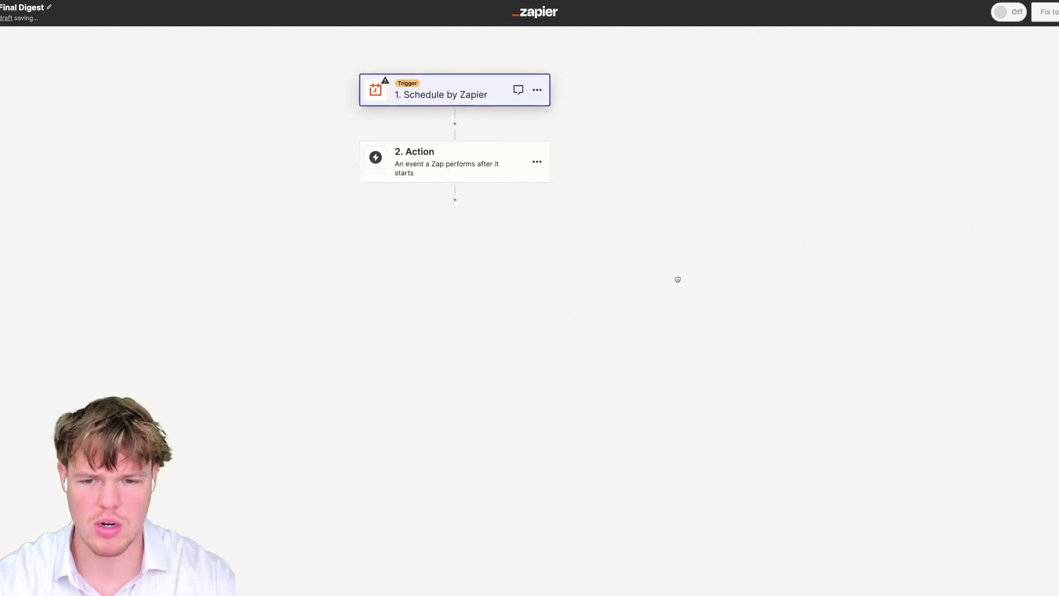
{"action": "left_click", "coordinate": [751, 145]}
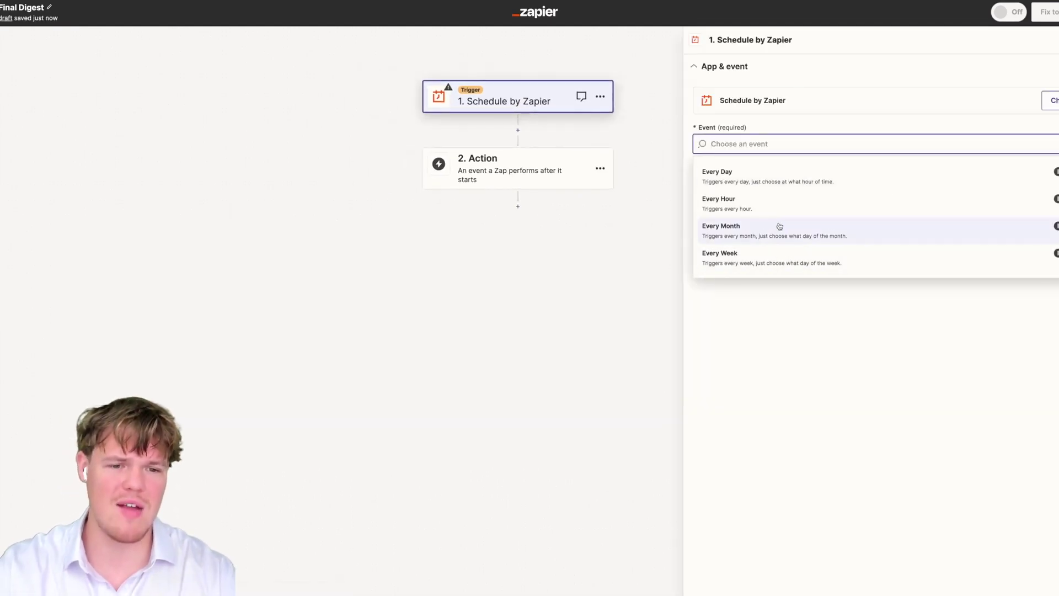
{"action": "left_click", "coordinate": [787, 252]}
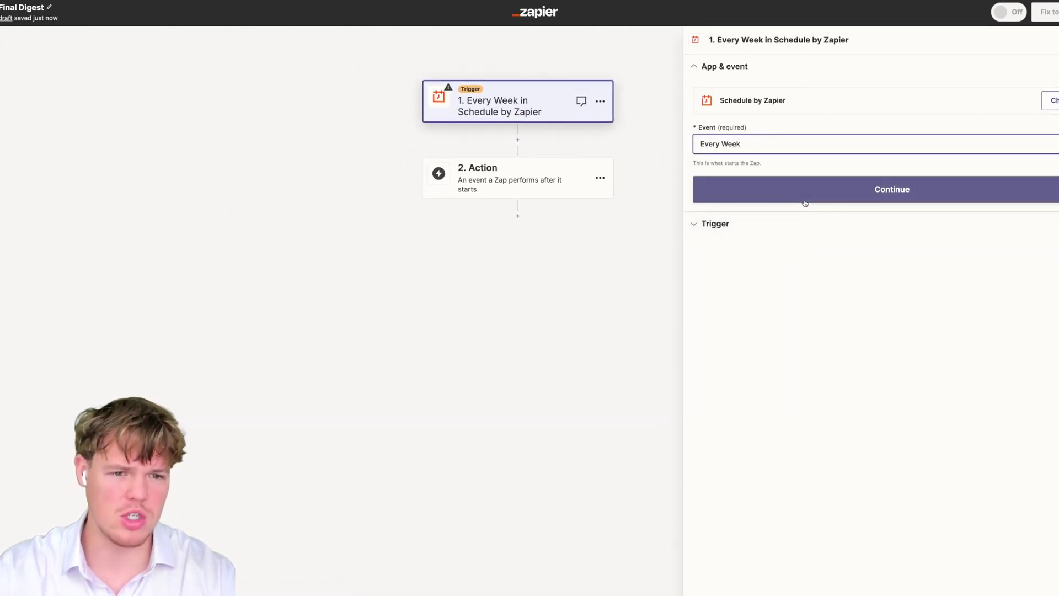
{"action": "left_click", "coordinate": [795, 199]}
Set the weekly trigger's day to Sunday, choose a time of day, and continue to its test
{"action": "left_click", "coordinate": [754, 133]}
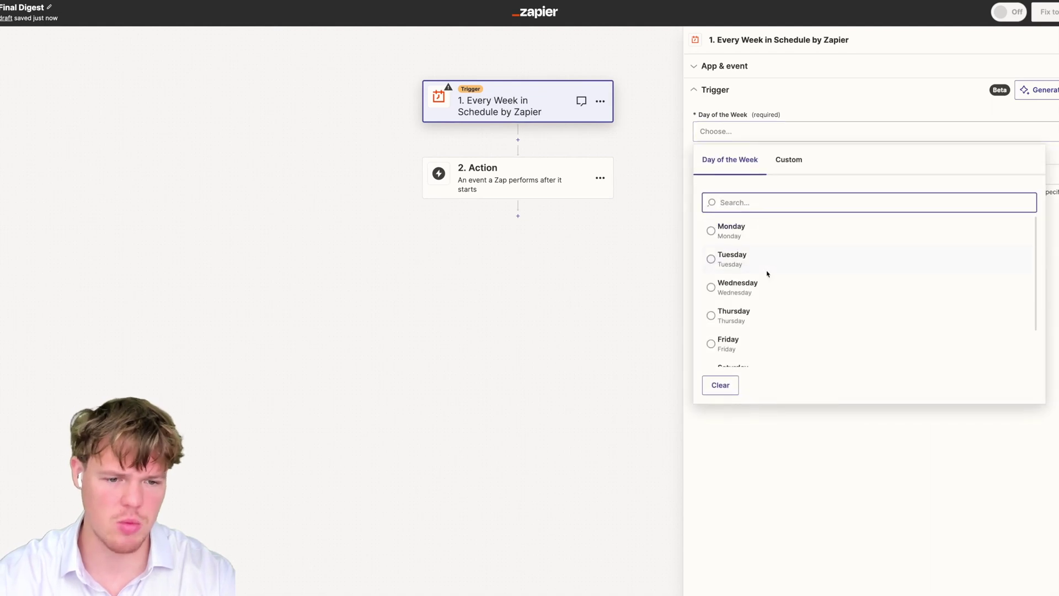
{"action": "scroll", "coordinate": [783, 309], "scroll_direction": "down", "scroll_amount": 2}
{"action": "left_click", "coordinate": [761, 350]}
{"action": "left_click", "coordinate": [752, 177]}
{"action": "scroll", "coordinate": [759, 338], "scroll_direction": "down", "scroll_amount": 2}
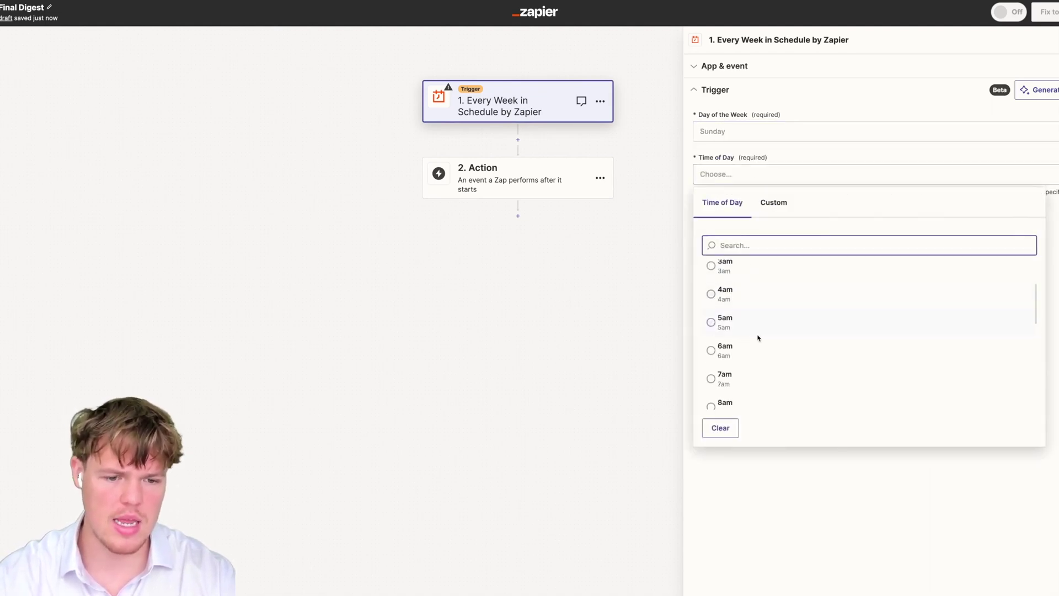
{"action": "left_click", "coordinate": [743, 395]}
{"action": "left_click", "coordinate": [801, 231]}
{"action": "left_click", "coordinate": [883, 240]}
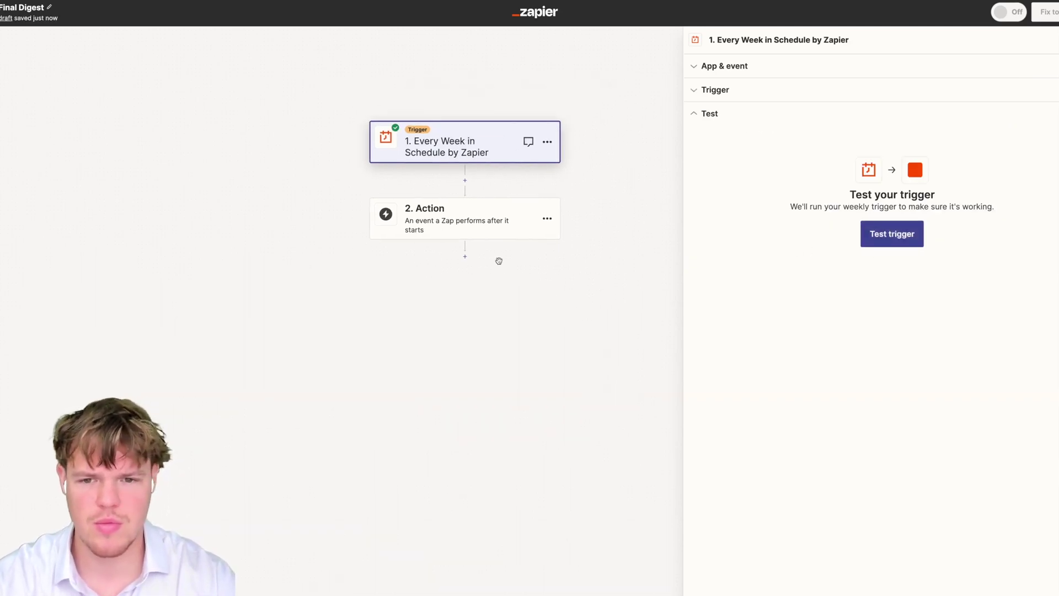
Set the action to Digest by Zapier with the Release Existing Digest event
{"action": "left_click", "coordinate": [582, 188]}
{"action": "type", "text": "dige"}
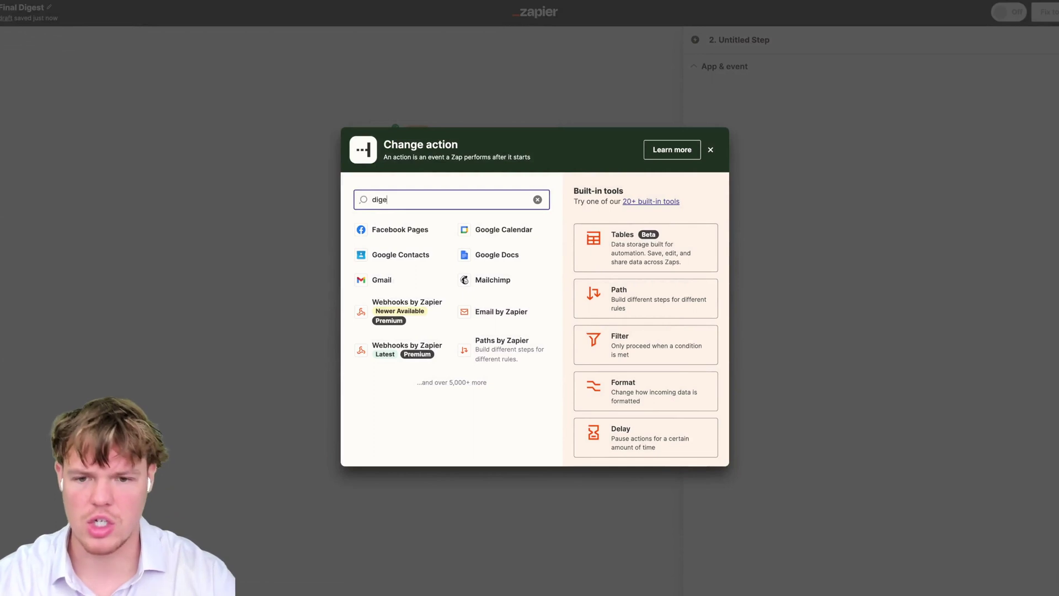
{"action": "left_click", "coordinate": [469, 237]}
{"action": "left_click", "coordinate": [762, 142]}
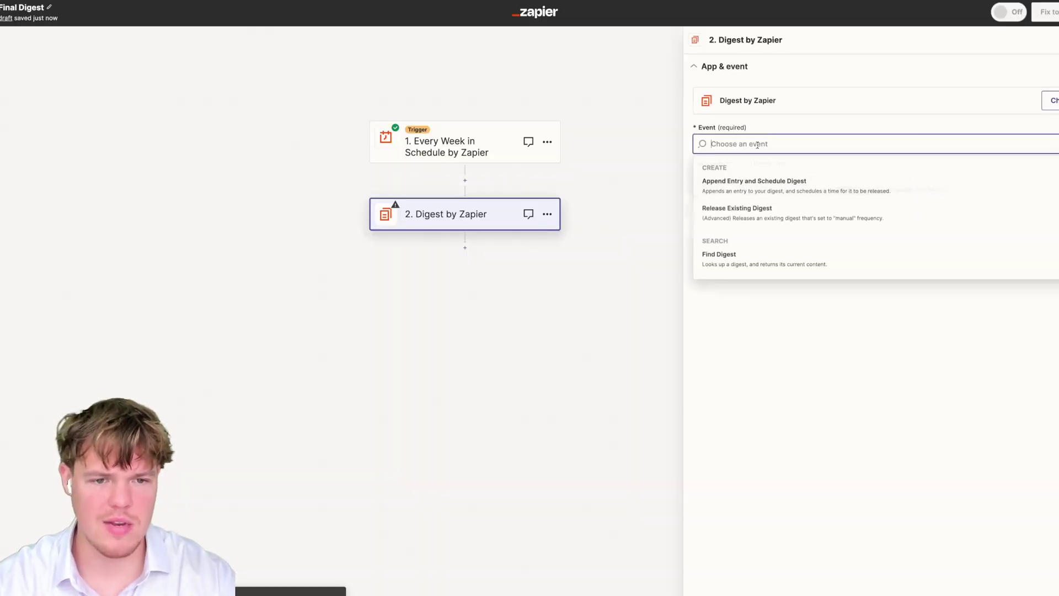
{"action": "left_click", "coordinate": [766, 221]}
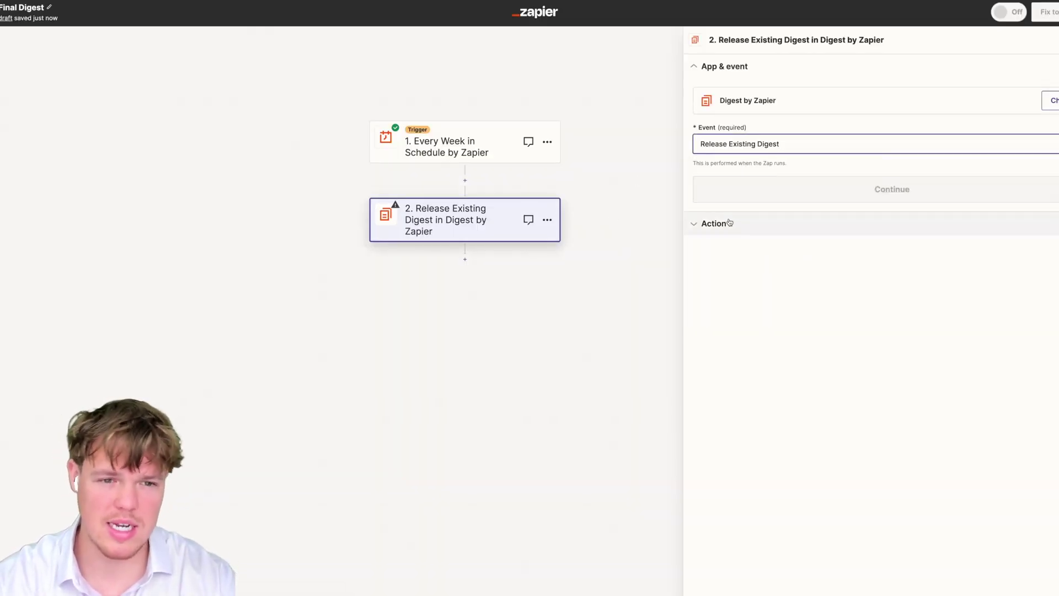
{"action": "left_click", "coordinate": [765, 194]}
Choose the "Barnes Noble Information" digest for release and test the step
{"action": "left_click", "coordinate": [744, 136]}
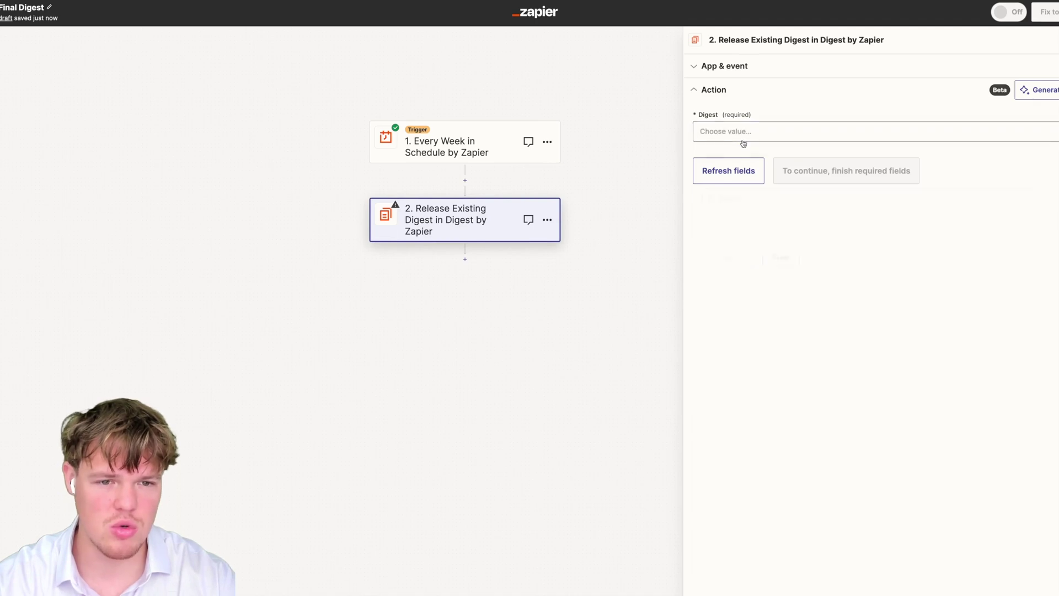
{"action": "left_click", "coordinate": [762, 231]}
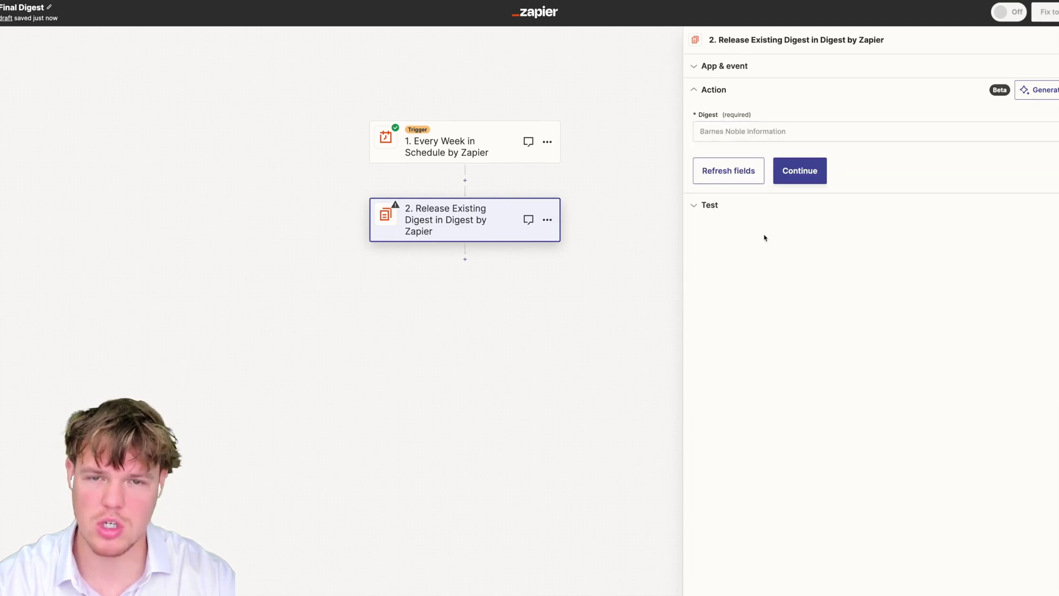
{"action": "left_click", "coordinate": [795, 180]}
{"action": "left_click", "coordinate": [781, 368]}
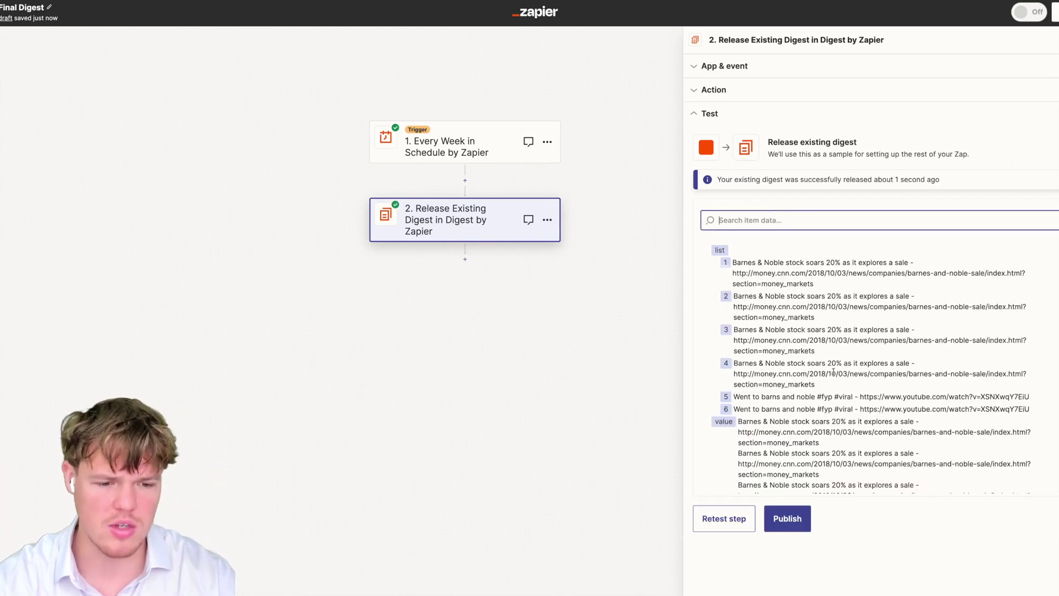
Add a third action after the digest release using Email by Zapier with the Send Outbound Email event
{"action": "scroll", "coordinate": [546, 282], "scroll_direction": "down", "scroll_amount": 1}
{"action": "left_click", "coordinate": [466, 229]}
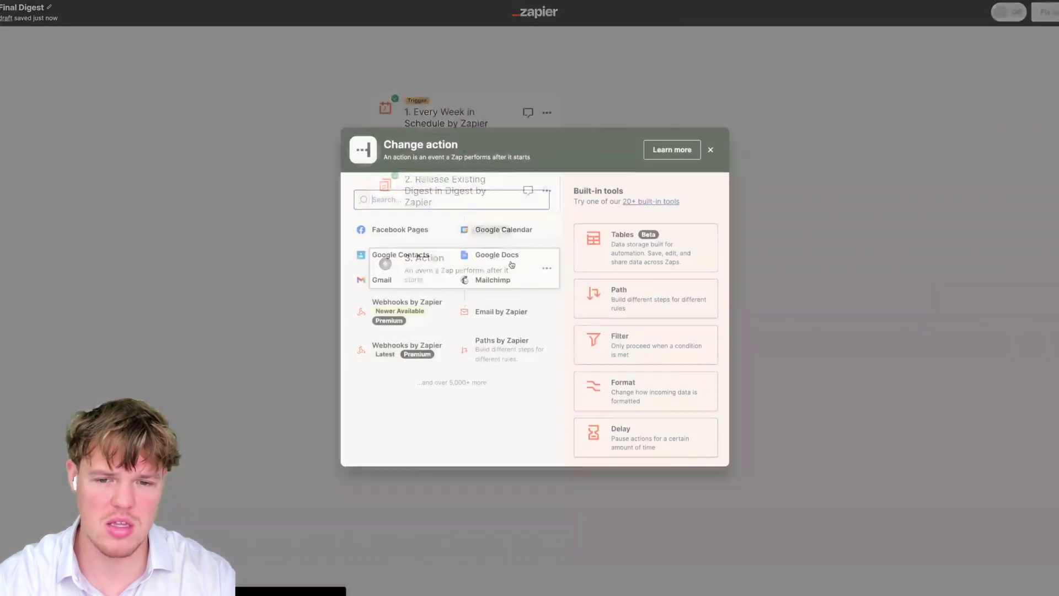
{"action": "type", "text": "mail"}
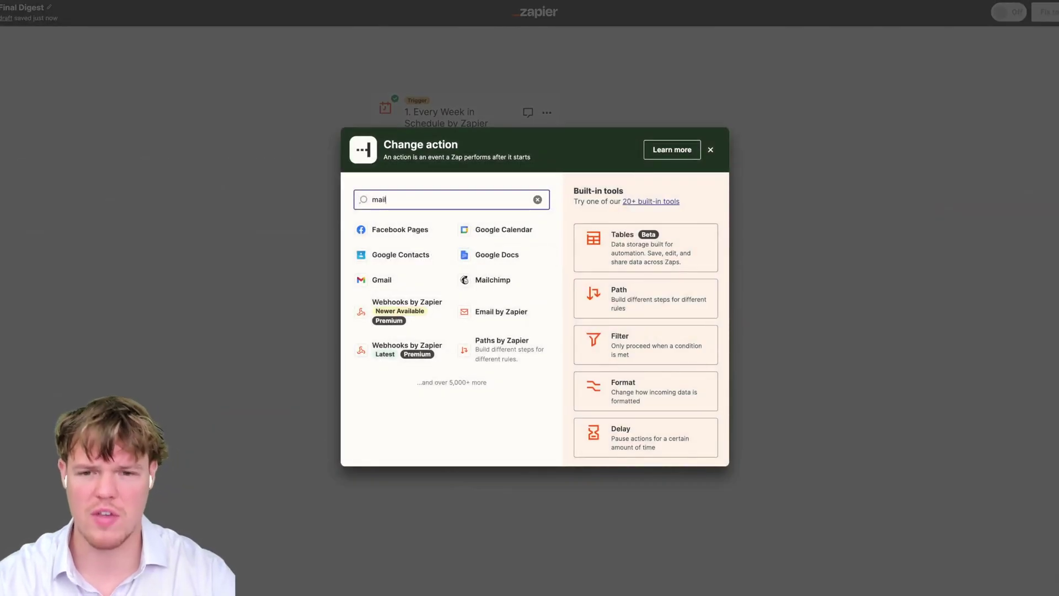
{"action": "left_click", "coordinate": [538, 199]}
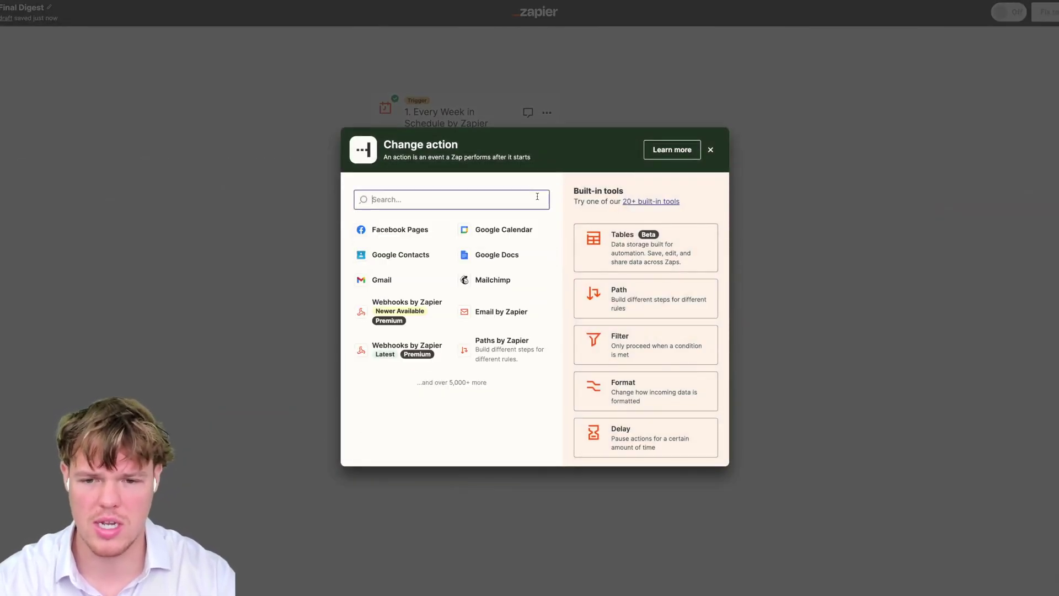
{"action": "type", "text": "mail by zapier"}
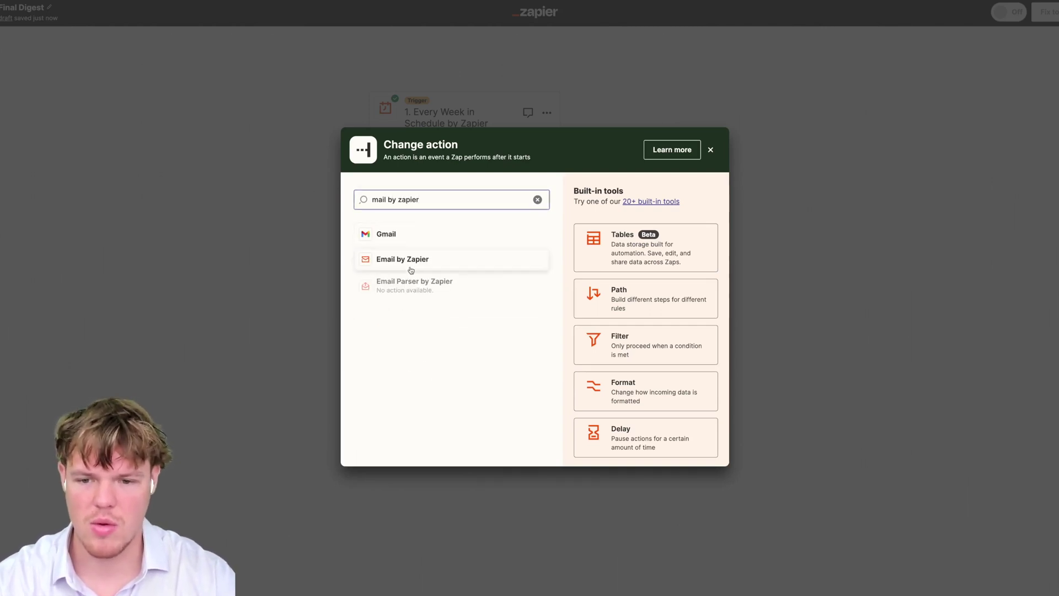
{"action": "left_click", "coordinate": [416, 259]}
{"action": "left_click", "coordinate": [791, 143]}
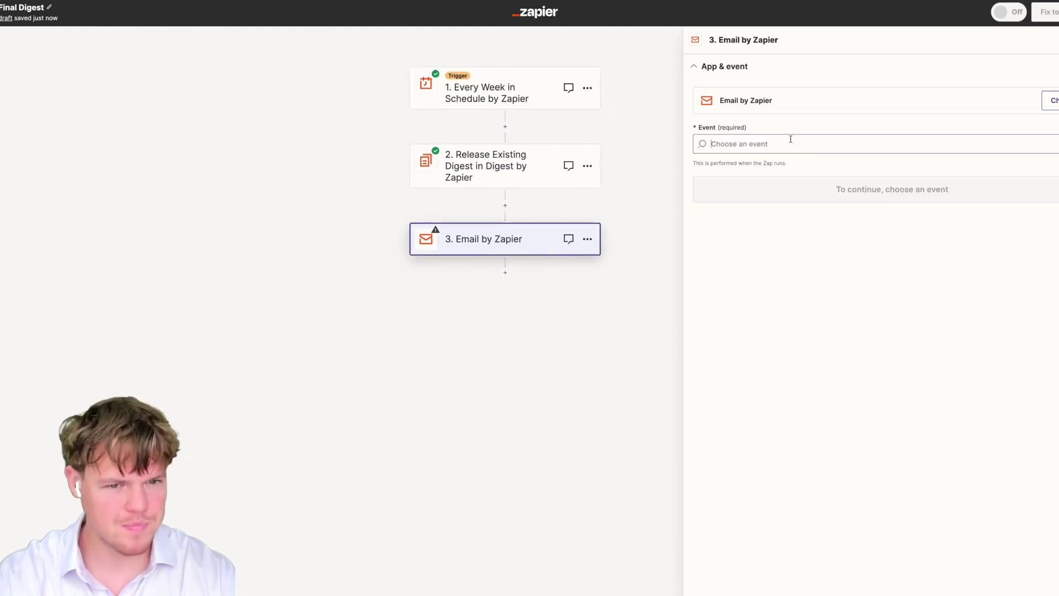
{"action": "left_click", "coordinate": [788, 184]}
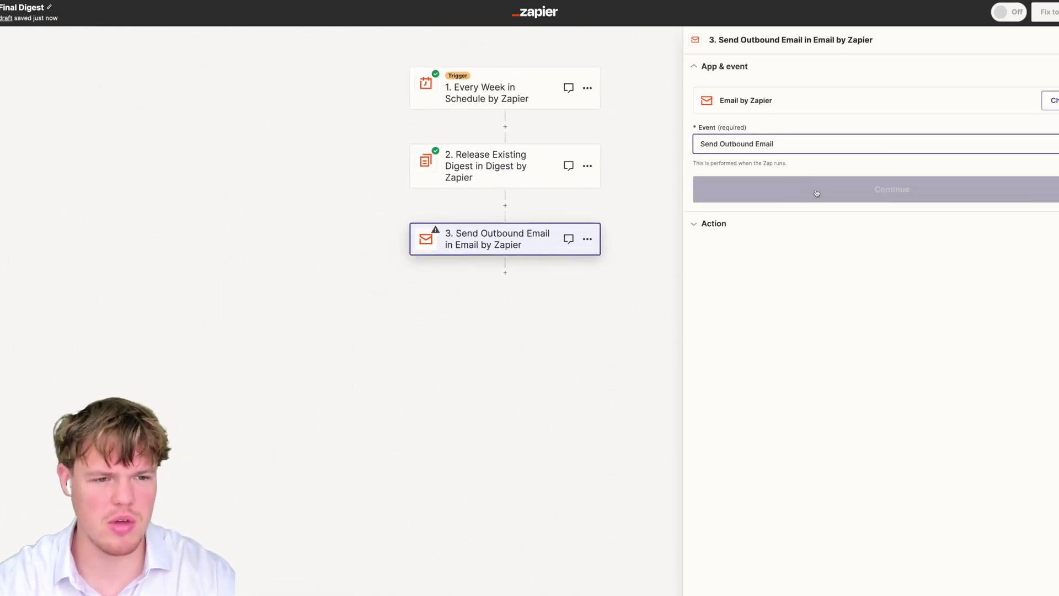
{"action": "left_click", "coordinate": [813, 190]}
Fill in the recipient's email address and set the subject to "Barns Information"
{"action": "left_click", "coordinate": [745, 130]}
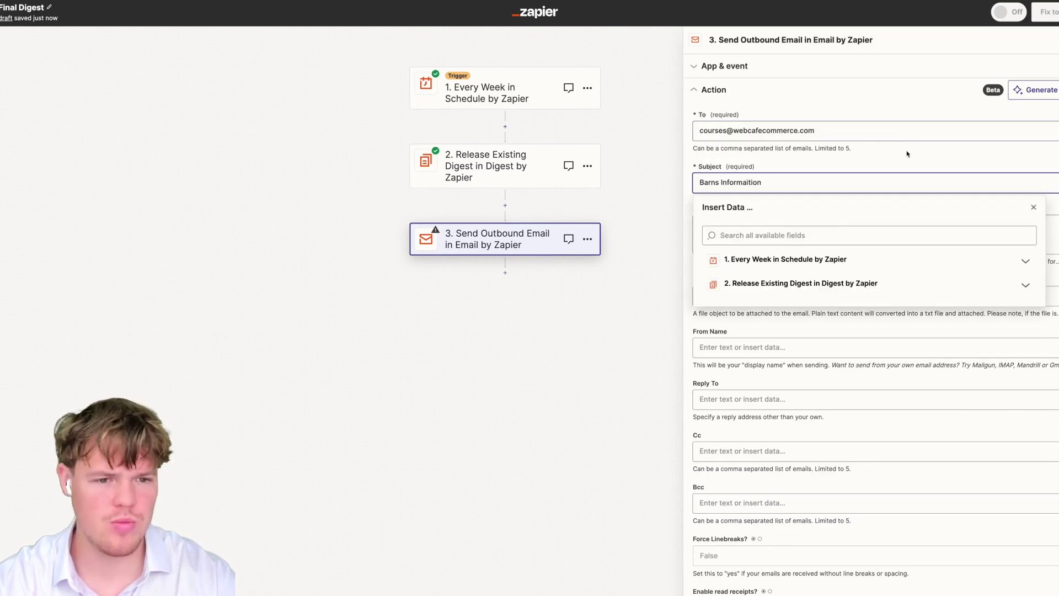
{"action": "left_click_drag", "start_coordinate": [763, 181], "coordinate": [752, 184]}
{"action": "type", "text": "tion"}
Insert the Final Digest data from the Release Existing Digest step as the email body and test the email step
{"action": "left_click", "coordinate": [702, 226]}
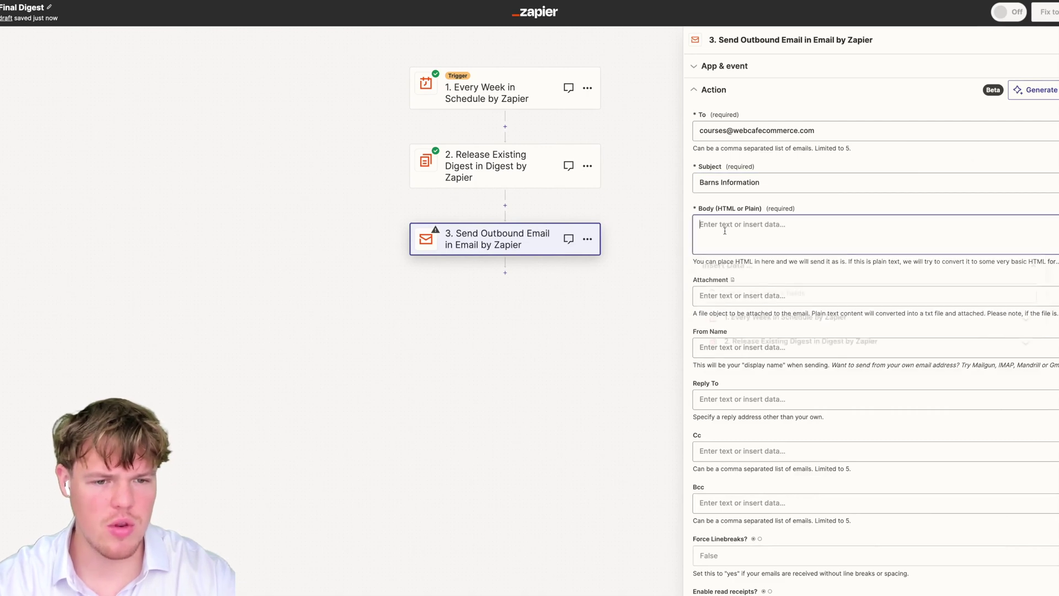
{"action": "left_click", "coordinate": [809, 345]}
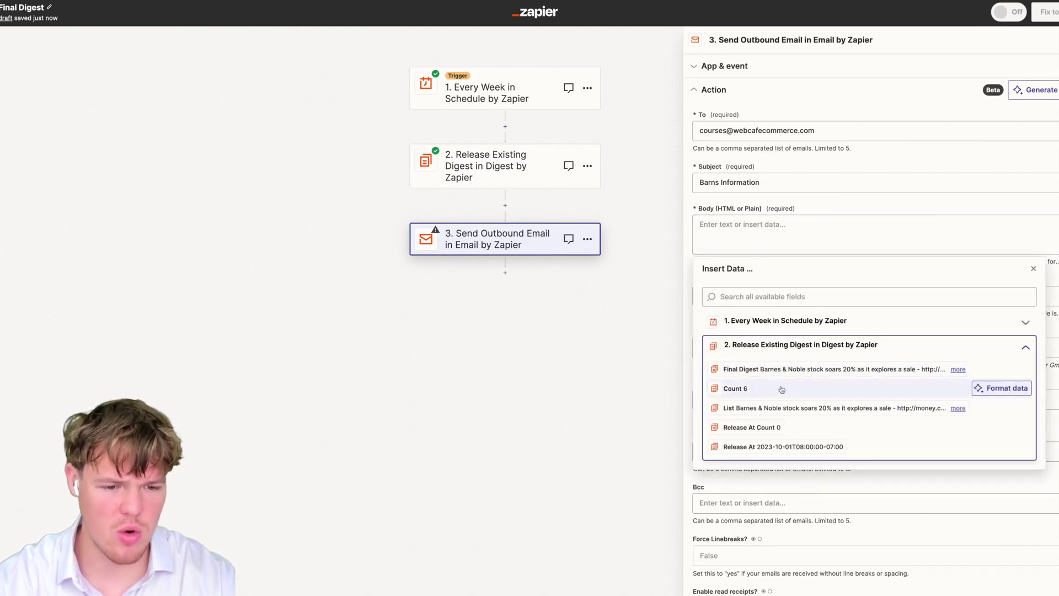
{"action": "left_click", "coordinate": [888, 369]}
{"action": "key", "text": "Escape"}
{"action": "scroll", "coordinate": [883, 386], "scroll_direction": "down", "scroll_amount": 5}
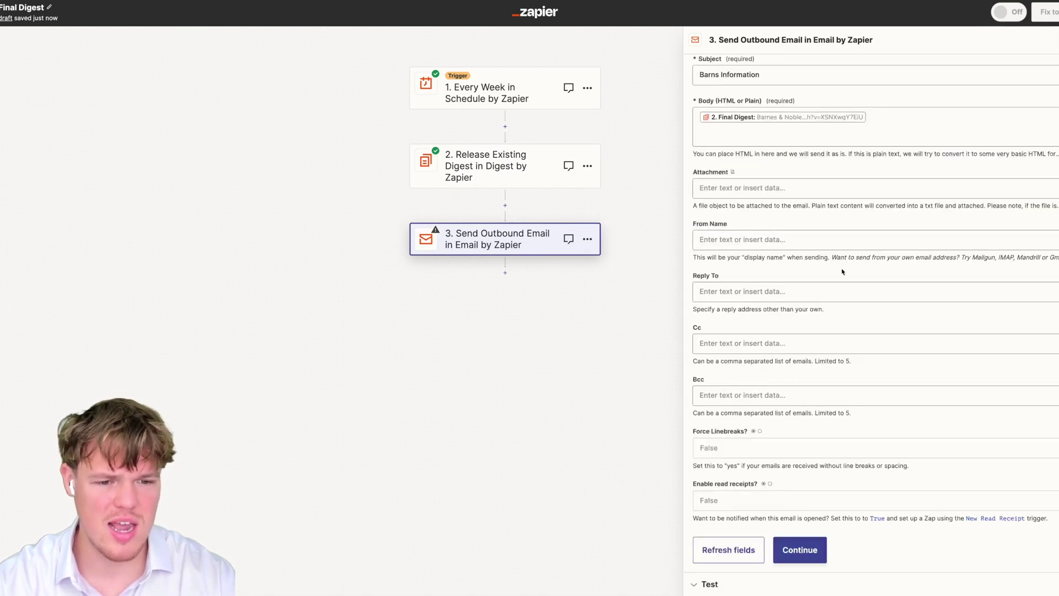
{"action": "left_click", "coordinate": [808, 553]}
{"action": "left_click", "coordinate": [783, 528]}
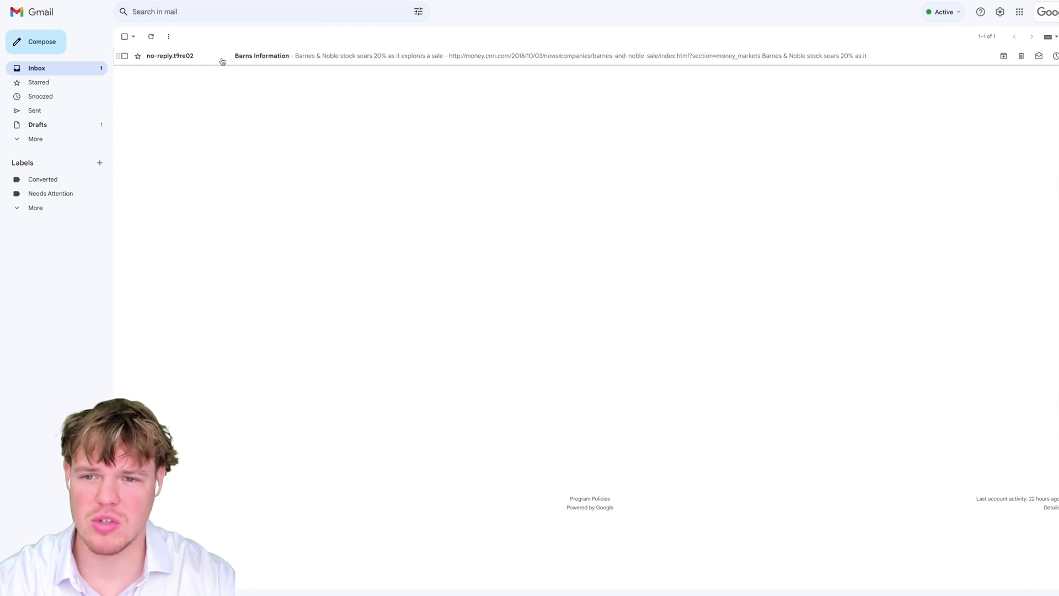
In Gmail, open the received "Barns Information" email, review its news and YouTube entries, and return to the Zap in Zapier
{"action": "left_click", "coordinate": [222, 58]}
{"action": "left_click_drag", "start_coordinate": [148, 108], "coordinate": [275, 130]}
{"action": "left_click", "coordinate": [205, 122]}
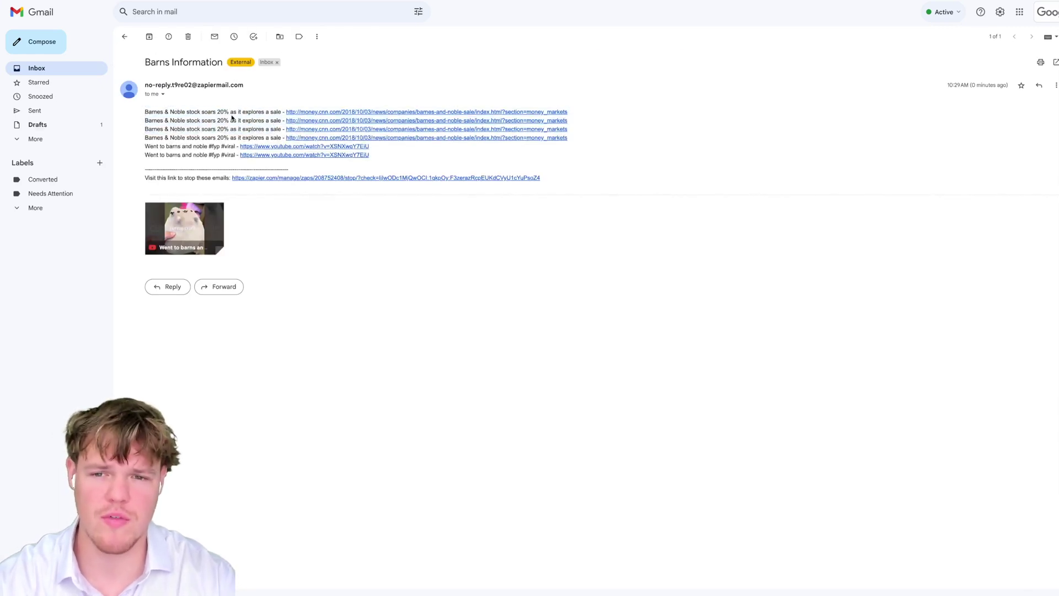
{"action": "left_click_drag", "start_coordinate": [138, 150], "coordinate": [202, 155]}
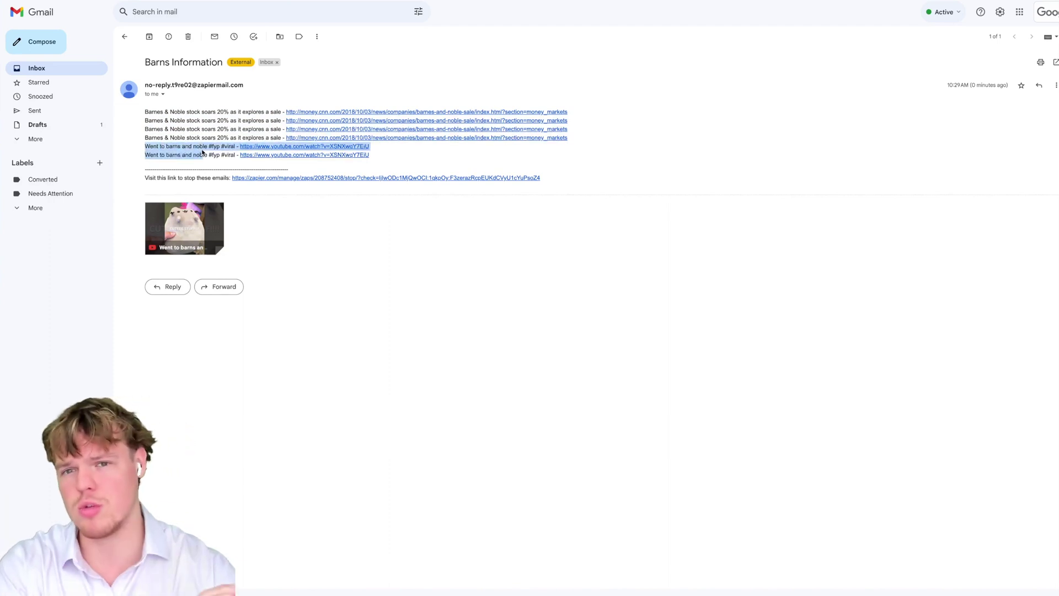
{"action": "left_click", "coordinate": [212, 118]}
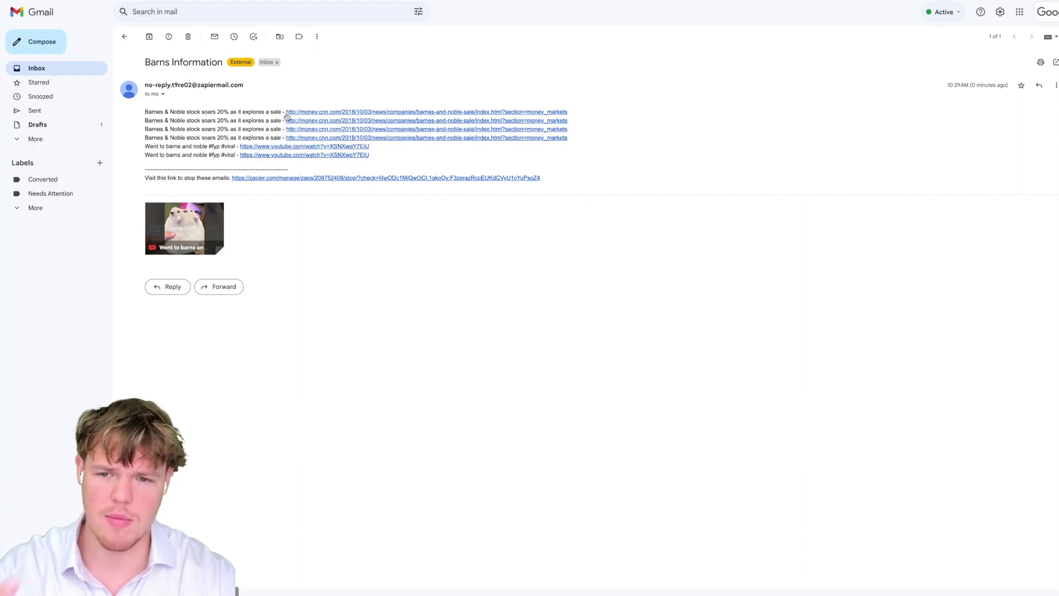
{"action": "left_click", "coordinate": [124, 36]}
{"action": "key", "text": "ctrl+Tab"}
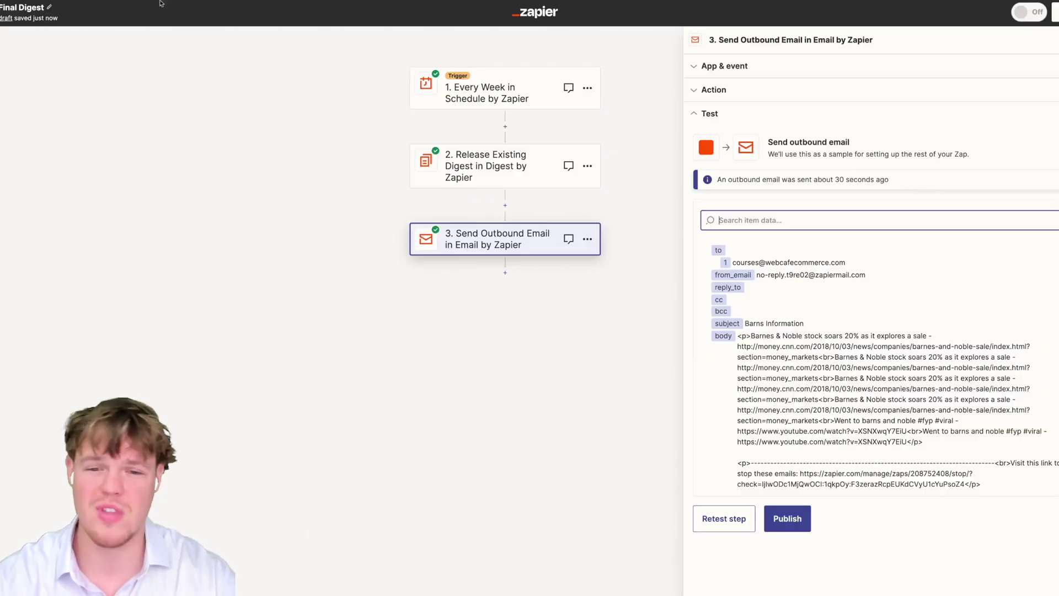